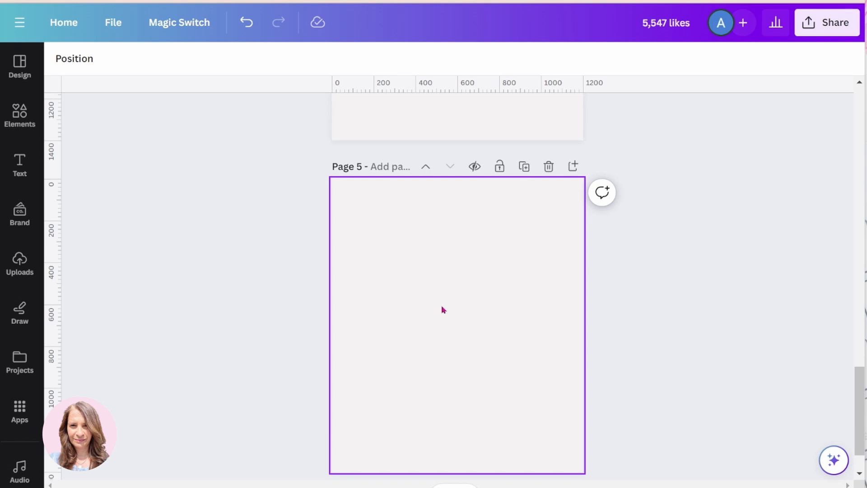
Step: Place the recently used boy-and-beagle photo in page 5's upper-left corner and the photo of the beagle carrying a rope toy along its bottom edge
{"action": "left_click", "coordinate": [23, 125]}
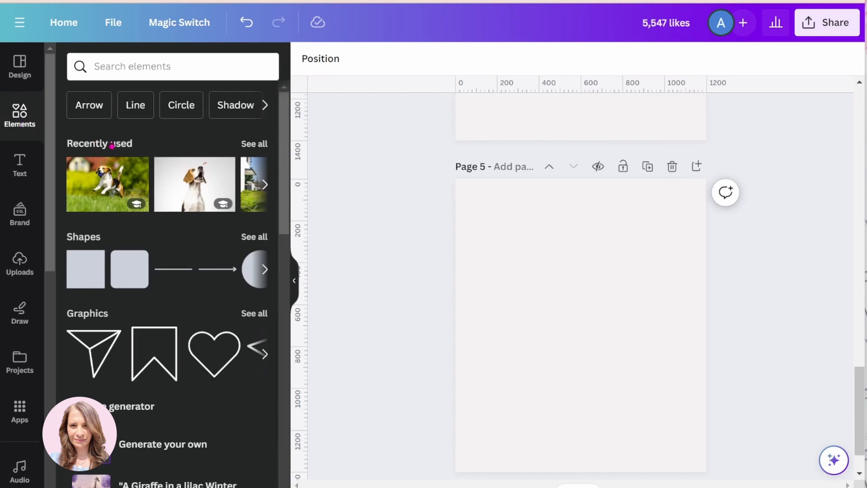
{"action": "left_click", "coordinate": [251, 144]}
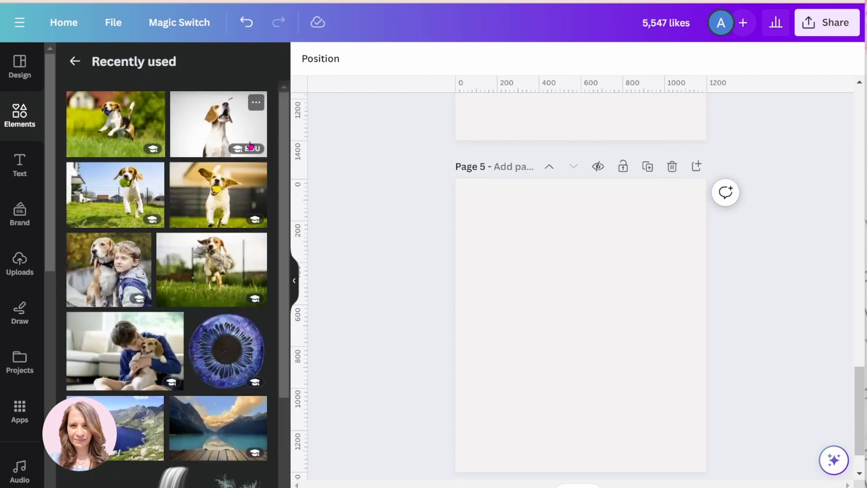
{"action": "left_click", "coordinate": [105, 273]}
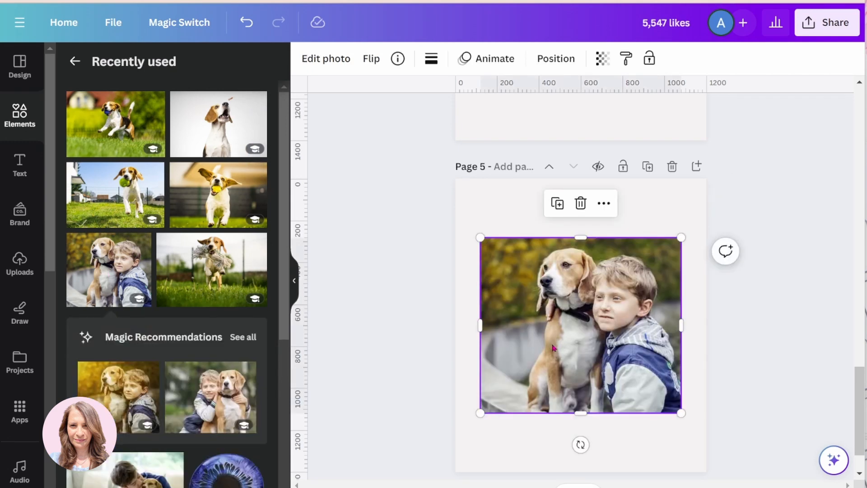
{"action": "left_click_drag", "start_coordinate": [555, 346], "coordinate": [530, 291]}
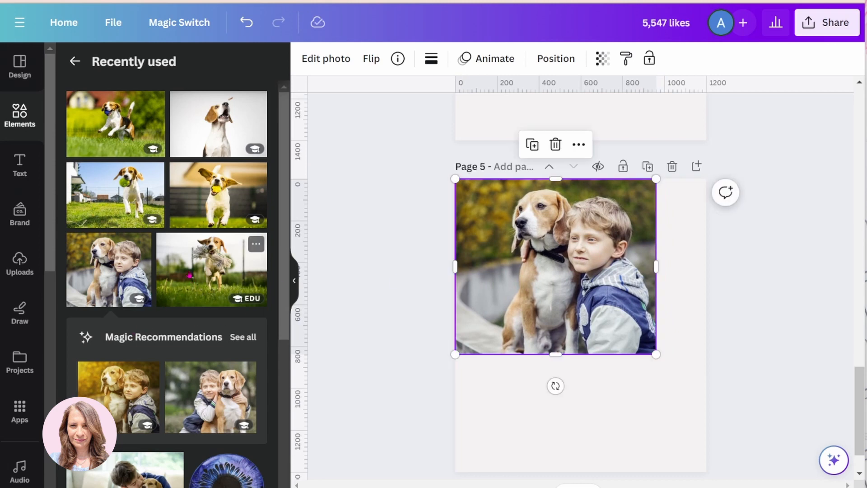
{"action": "left_click", "coordinate": [188, 270]}
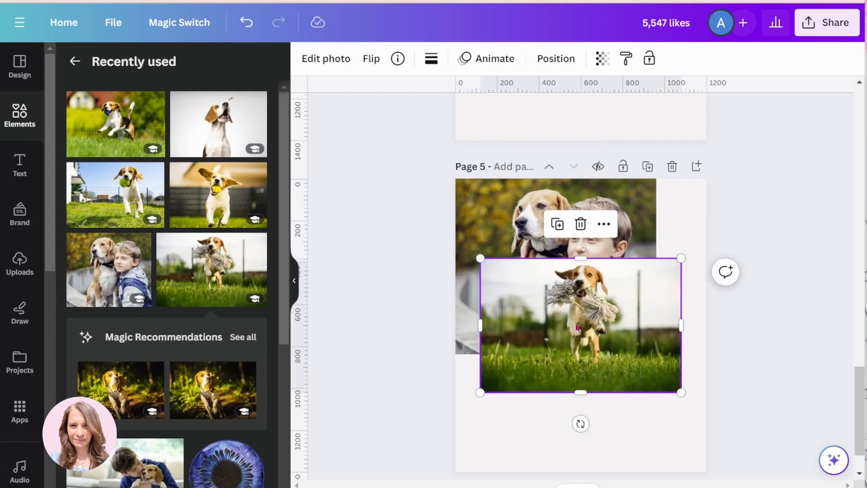
{"action": "left_click_drag", "start_coordinate": [578, 328], "coordinate": [570, 410]}
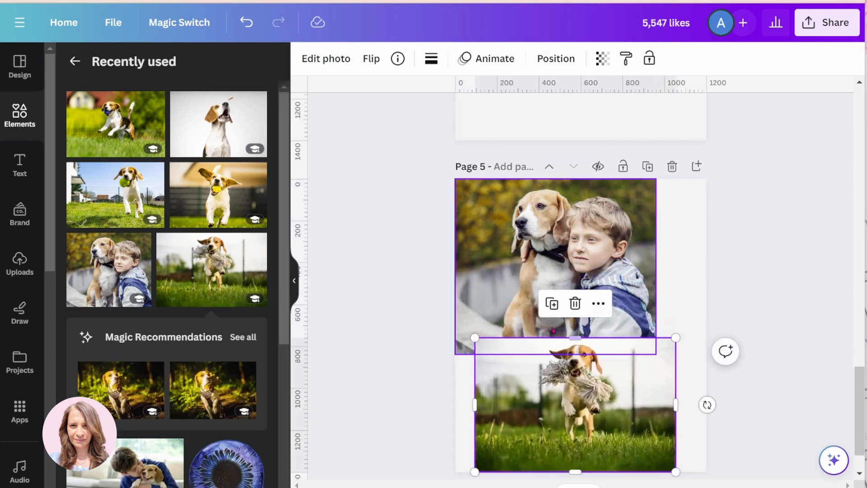
Step: Crop the boy-and-beagle photo into a banner spanning the full page width at the top of page 5, about 525 px tall
{"action": "left_click", "coordinate": [496, 262]}
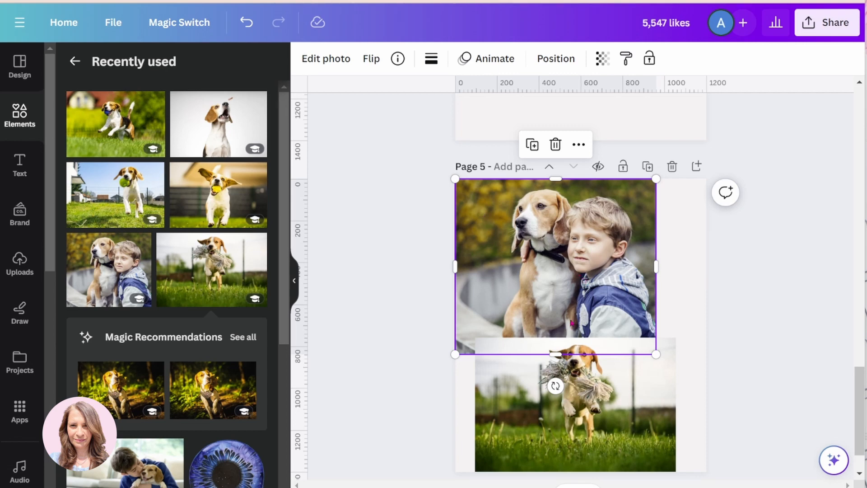
{"action": "left_click_drag", "start_coordinate": [555, 354], "coordinate": [556, 257]}
{"action": "left_click_drag", "start_coordinate": [657, 216], "coordinate": [703, 215]}
{"action": "left_click_drag", "start_coordinate": [578, 255], "coordinate": [579, 290]}
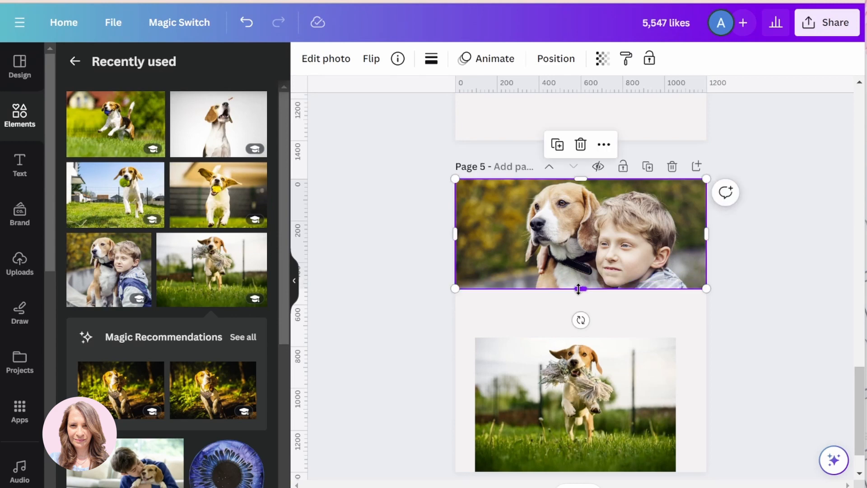
Step: Add a horizontal ruler guide across page 5 at 700
{"action": "left_click", "coordinate": [576, 387]}
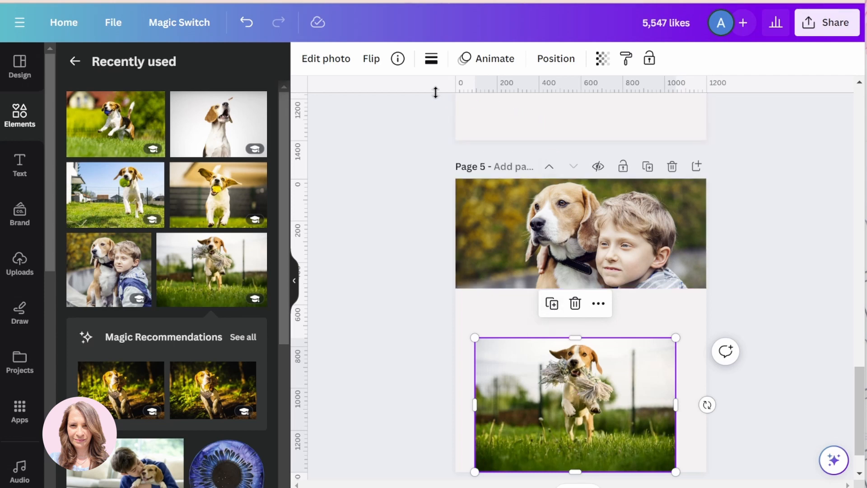
{"action": "left_click_drag", "start_coordinate": [436, 92], "coordinate": [421, 323]}
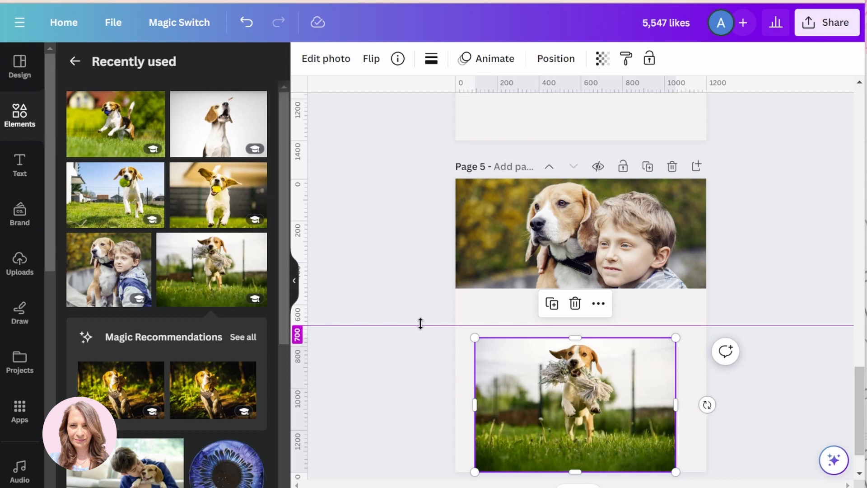
{"action": "left_click_drag", "start_coordinate": [420, 323], "coordinate": [421, 325]}
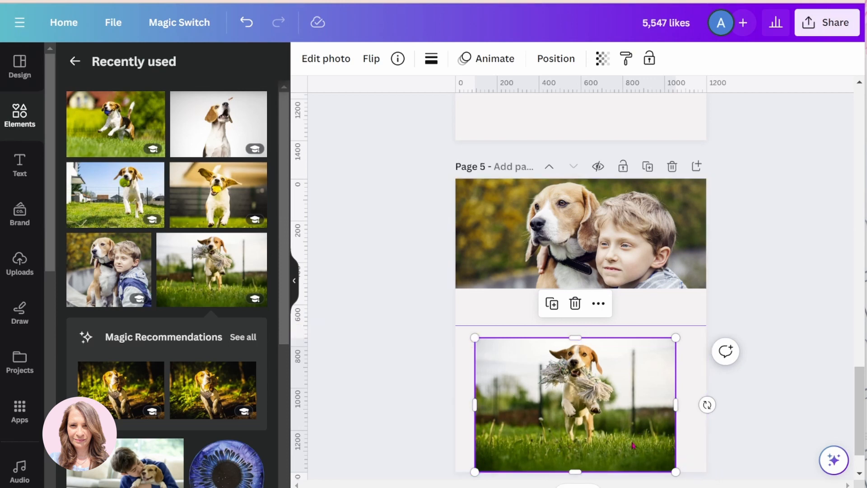
Step: Align the rope-toy beagle photo to the page's left edge, widen it to the page width and crop its top to about 490 px tall
{"action": "left_click_drag", "start_coordinate": [632, 445], "coordinate": [612, 445]}
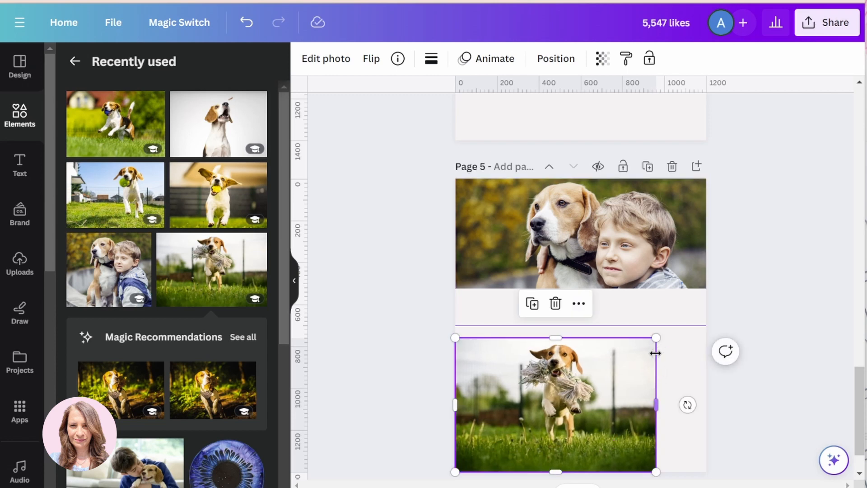
{"action": "left_click_drag", "start_coordinate": [656, 405], "coordinate": [707, 409]}
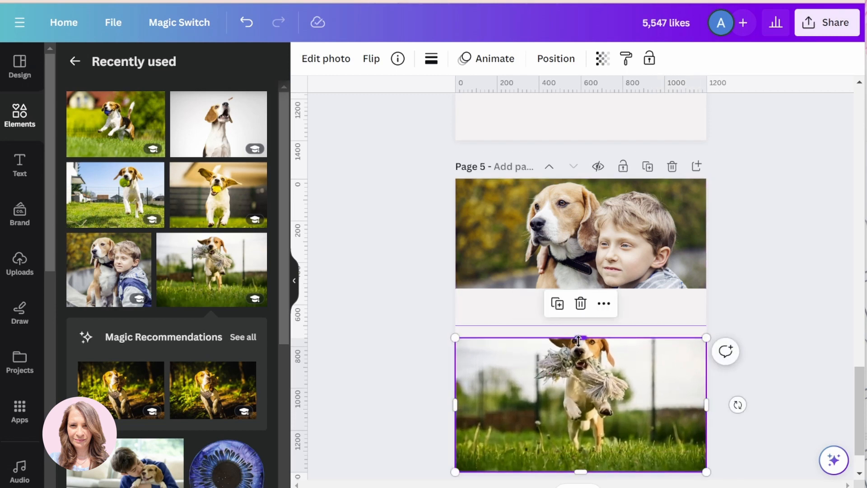
{"action": "left_click_drag", "start_coordinate": [578, 340], "coordinate": [580, 367]}
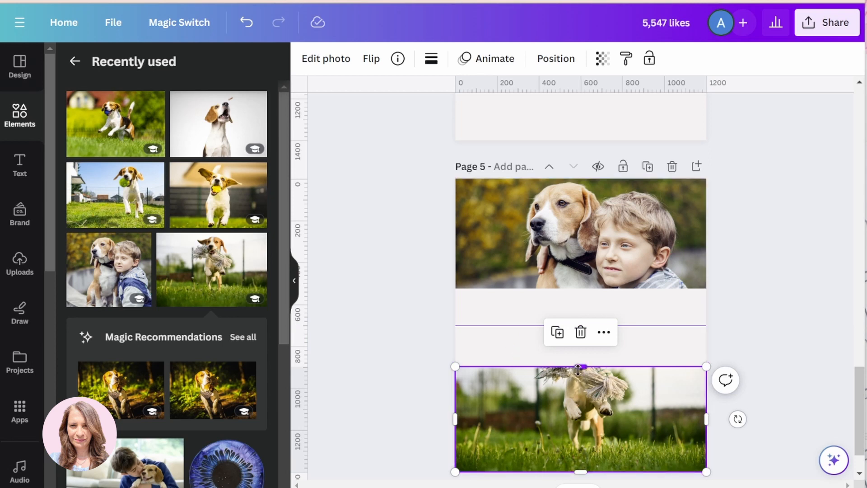
{"action": "left_click_drag", "start_coordinate": [579, 370], "coordinate": [579, 370]}
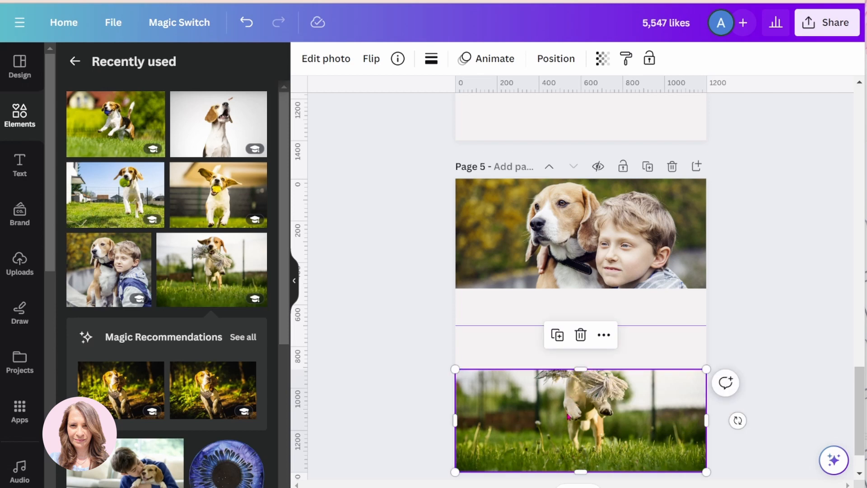
{"action": "left_click", "coordinate": [425, 400]}
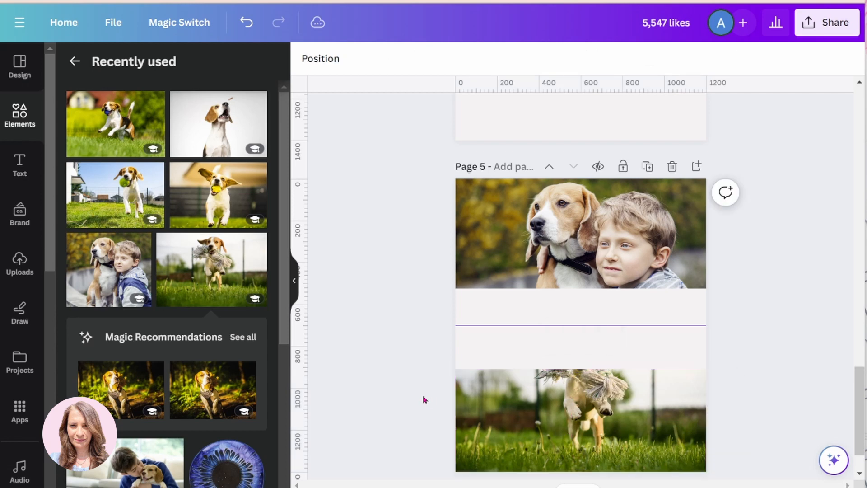
Step: Enlarge the rope-toy beagle photo proportionally past the page's right edge, to about 1540 px wide
{"action": "left_click", "coordinate": [540, 404]}
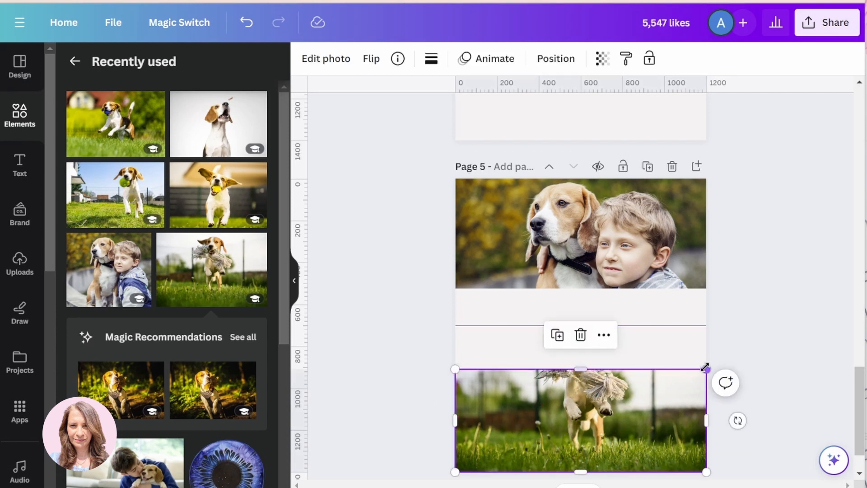
{"action": "left_click_drag", "start_coordinate": [706, 369], "coordinate": [719, 360]}
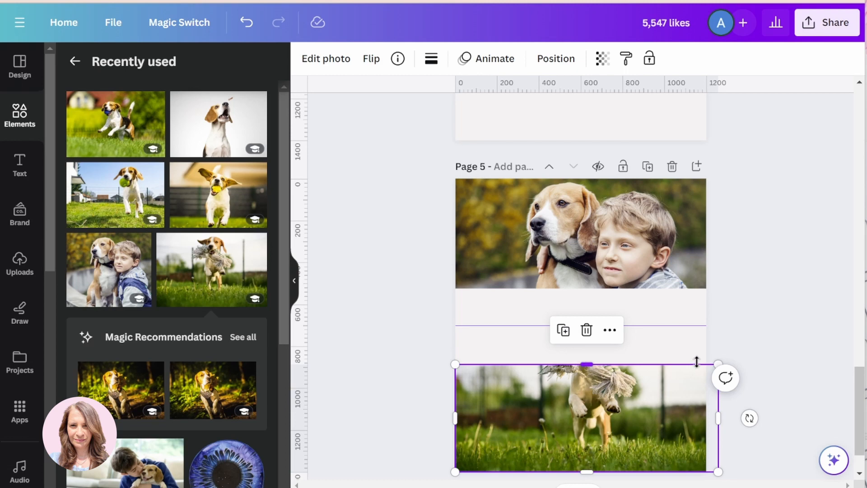
{"action": "left_click_drag", "start_coordinate": [718, 361], "coordinate": [762, 346]}
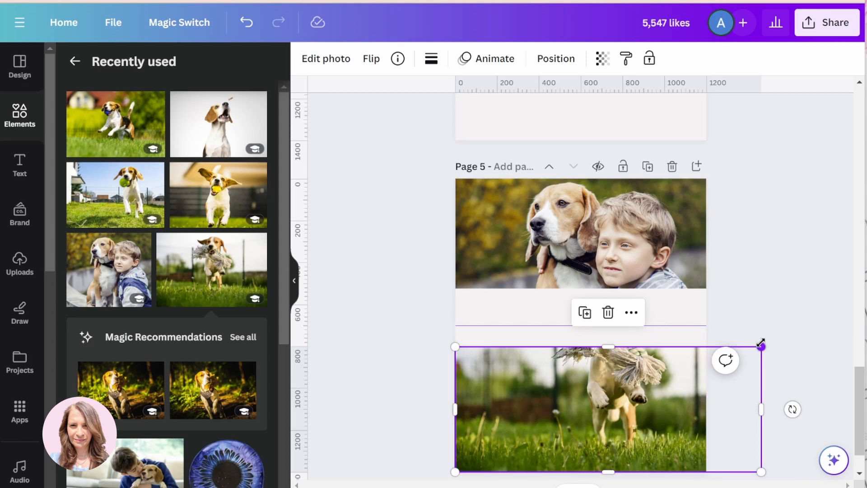
{"action": "left_click_drag", "start_coordinate": [761, 347], "coordinate": [777, 338]}
Step: Flip the boy-and-beagle photo horizontally and enlarge the image slightly within its crop frame
{"action": "left_click", "coordinate": [512, 285]}
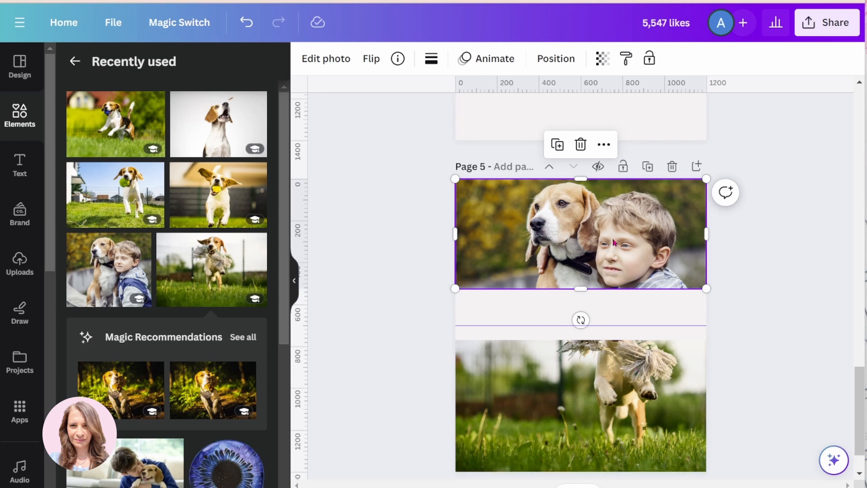
{"action": "left_click", "coordinate": [374, 64]}
{"action": "left_click", "coordinate": [382, 97]}
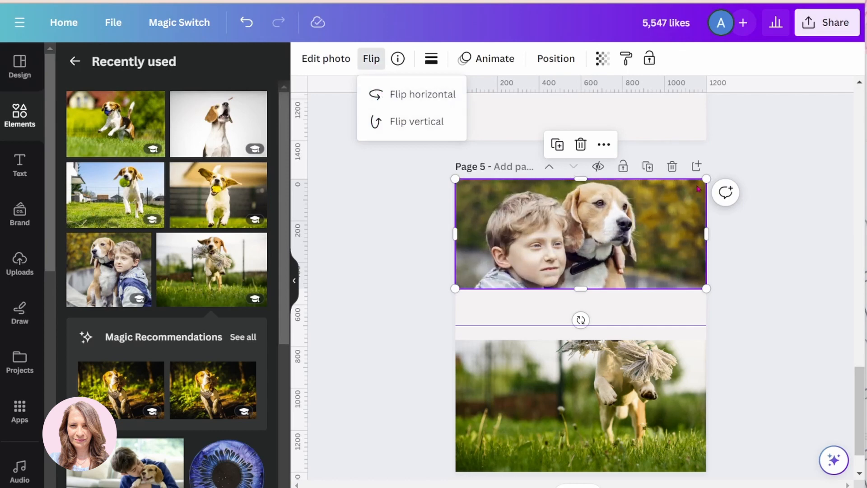
{"action": "double_click", "coordinate": [658, 211]}
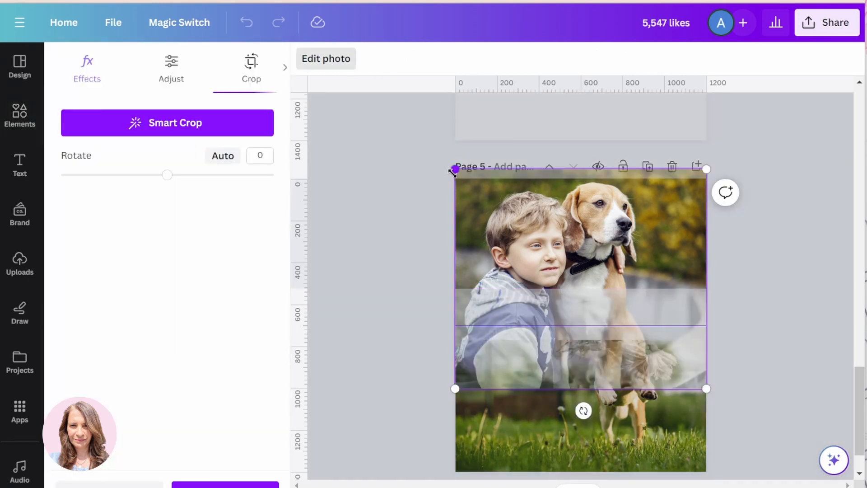
{"action": "left_click_drag", "start_coordinate": [452, 172], "coordinate": [425, 170]}
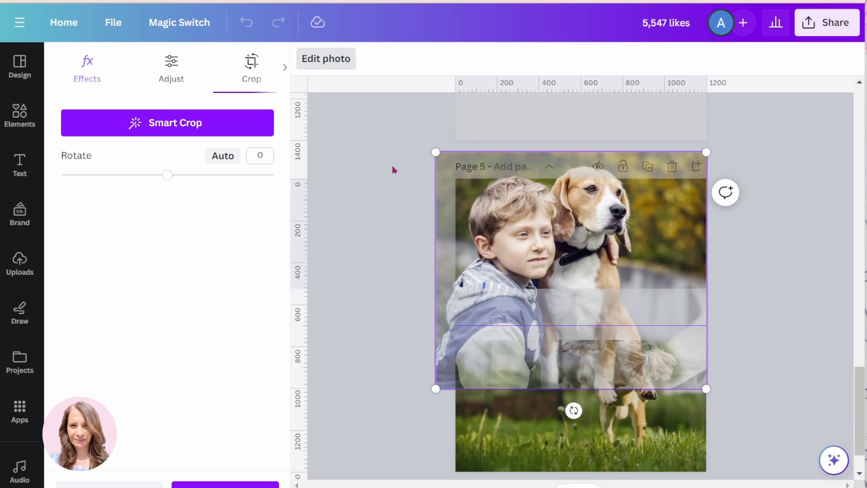
{"action": "left_click", "coordinate": [392, 166]}
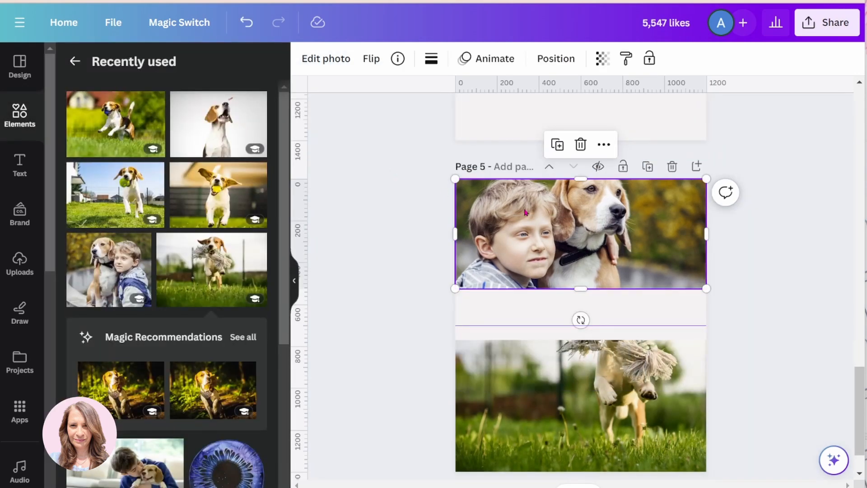
Step: Crop the rope-toy beagle photo back to the page width and trim its top to about 520 px tall
{"action": "left_click", "coordinate": [680, 379]}
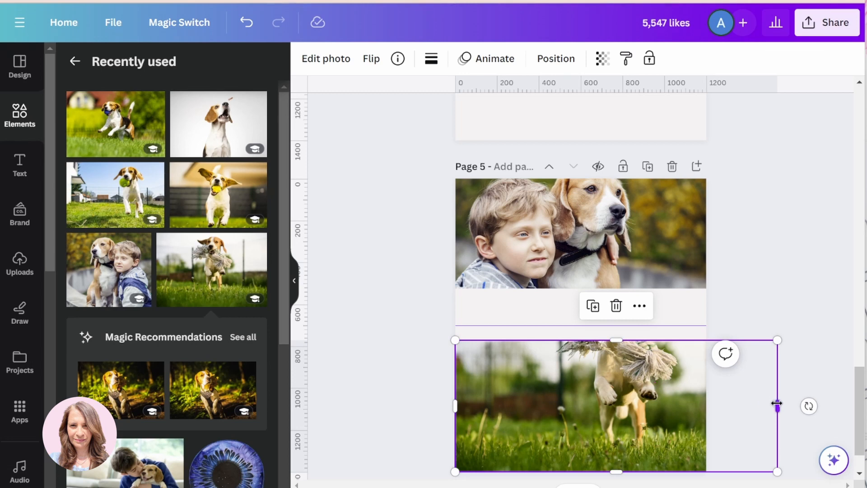
{"action": "left_click_drag", "start_coordinate": [777, 405], "coordinate": [706, 405]}
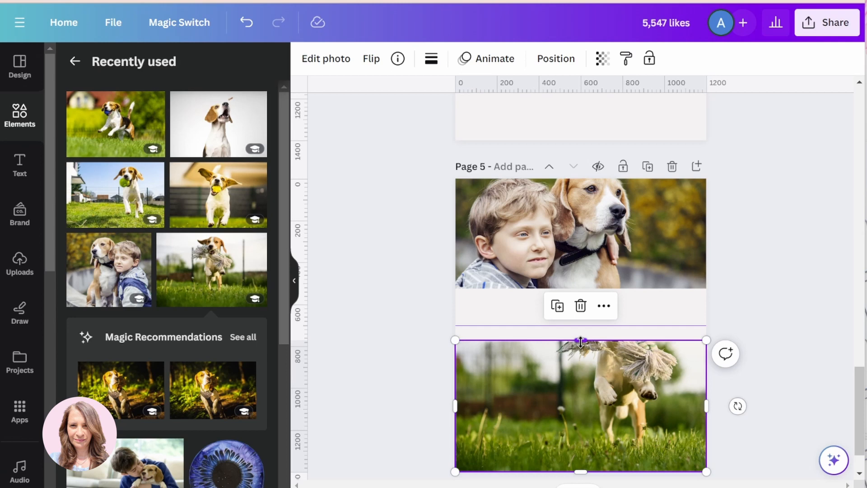
{"action": "left_click_drag", "start_coordinate": [581, 341], "coordinate": [579, 362]}
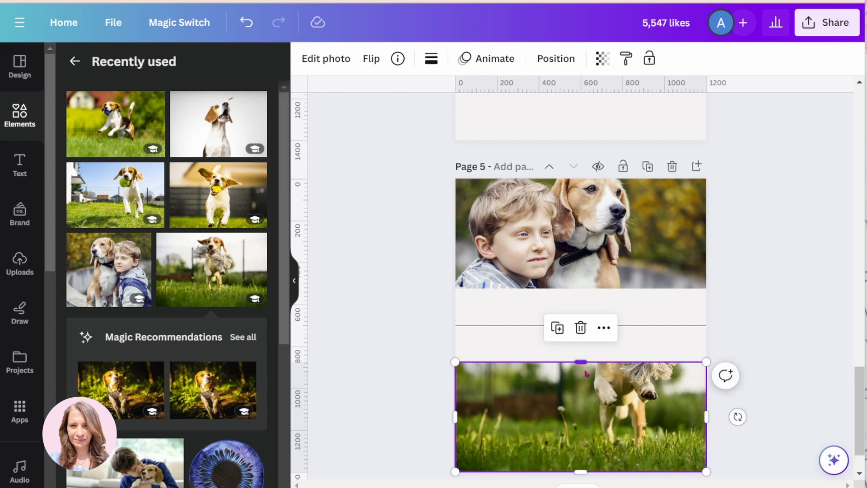
Step: Duplicate the rope-toy beagle photo and extend the copy's crop upward until the dog's whole head is included
{"action": "left_click", "coordinate": [560, 331]}
{"action": "left_click_drag", "start_coordinate": [584, 364], "coordinate": [583, 280]}
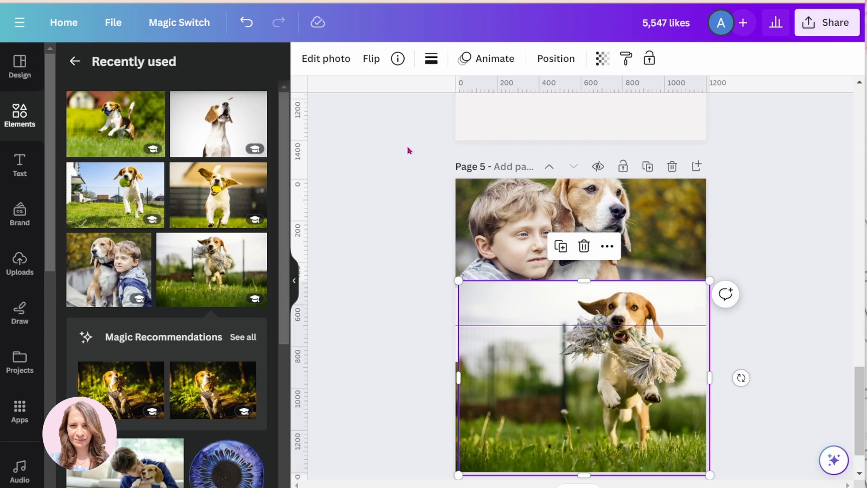
Step: Align the duplicate exactly over the original beagle photo and remove the duplicate's background
{"action": "left_click", "coordinate": [329, 67]}
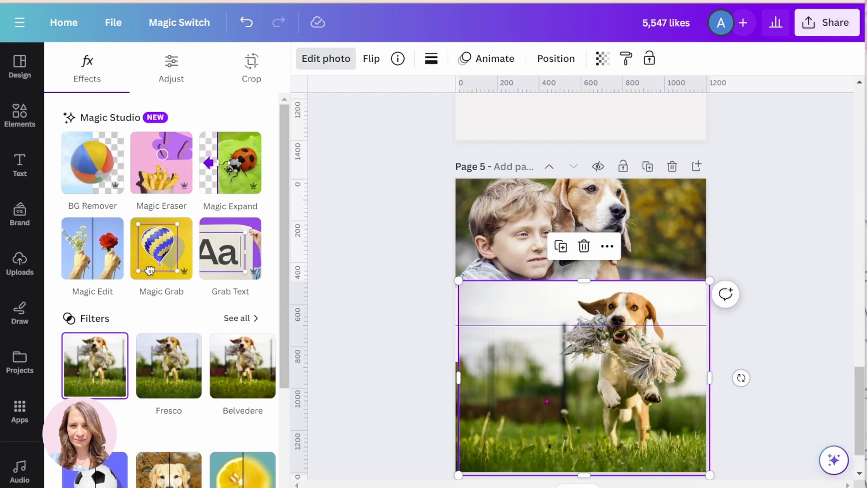
{"action": "left_click_drag", "start_coordinate": [546, 401], "coordinate": [542, 396]}
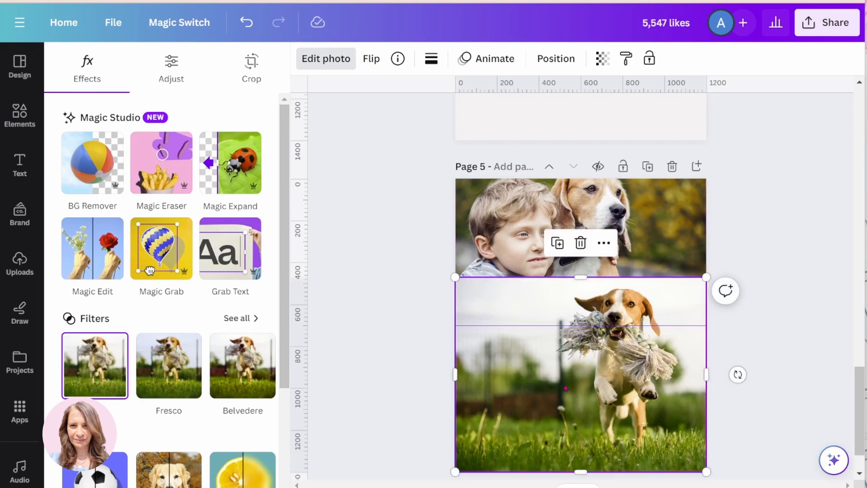
{"action": "left_click", "coordinate": [104, 170]}
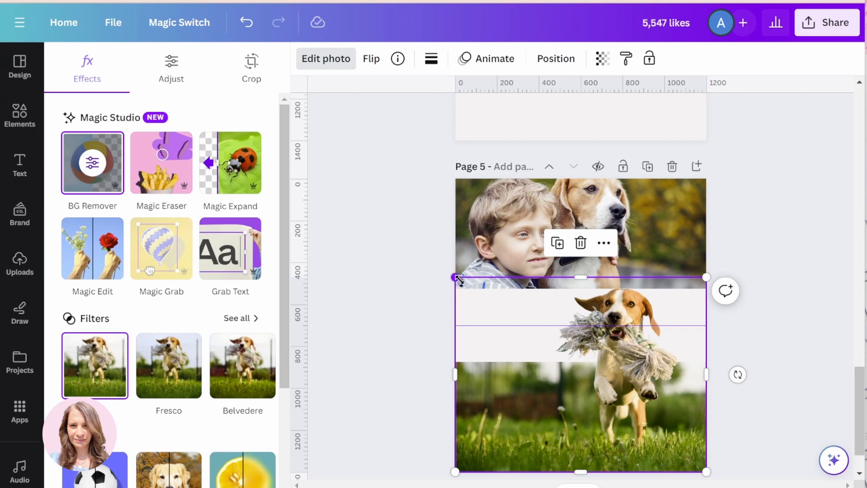
{"action": "left_click", "coordinate": [765, 278]}
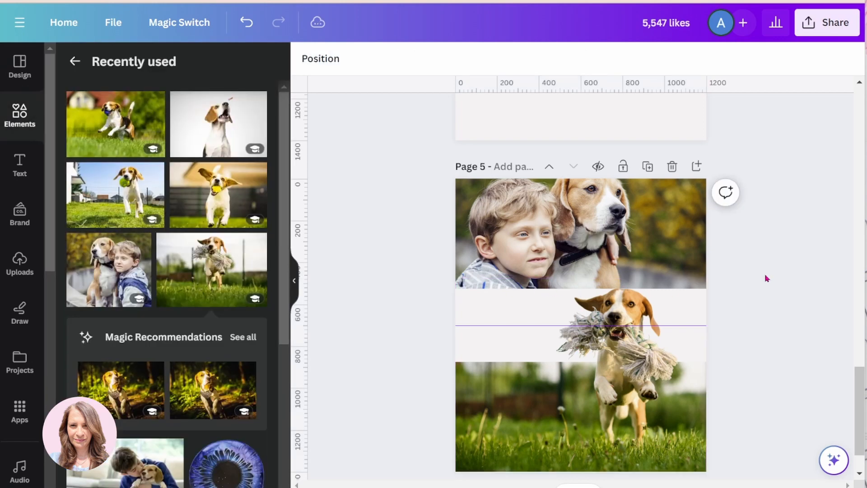
Step: Group the dog cutout with the cropped grass photo beneath it
{"action": "left_click", "coordinate": [641, 305]}
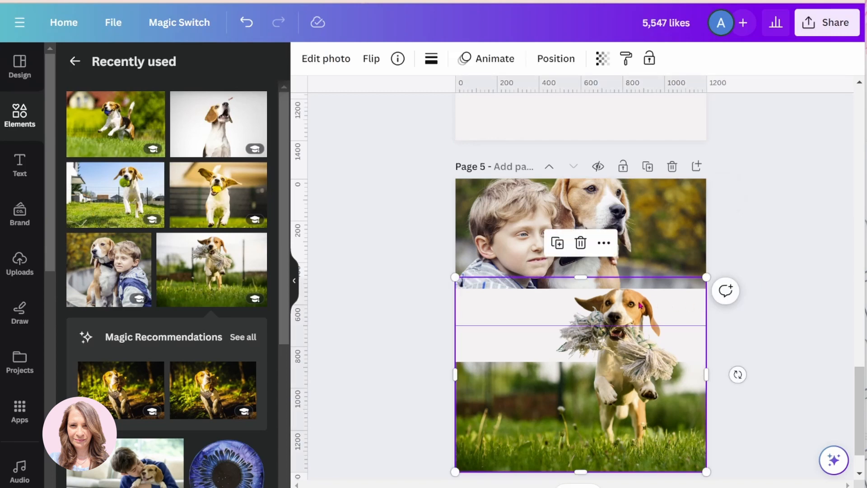
{"action": "left_click_drag", "start_coordinate": [397, 358], "coordinate": [536, 410]}
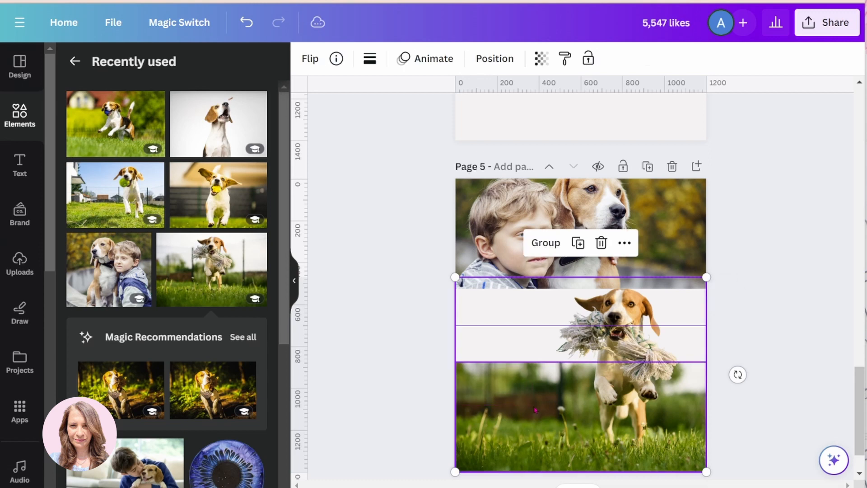
{"action": "left_click", "coordinate": [547, 247]}
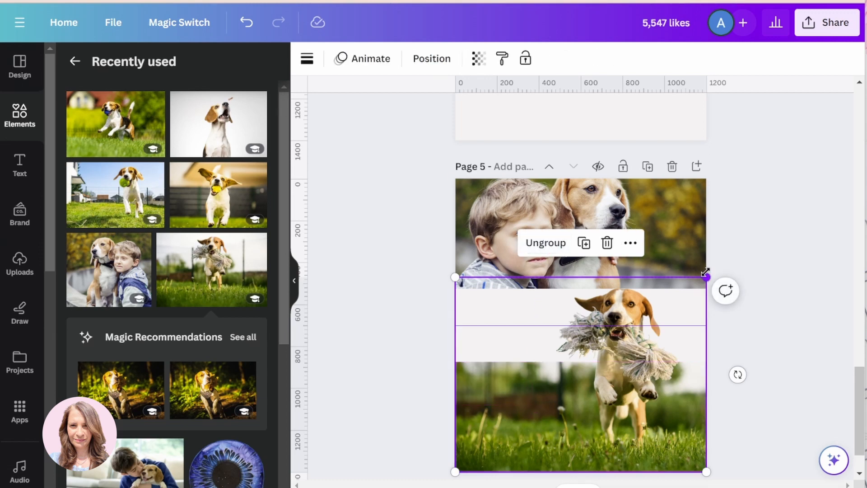
Step: Enlarge the dog-and-grass group to about 1330 px wide, extending past the page edge, and ungroup it
{"action": "left_click_drag", "start_coordinate": [705, 274], "coordinate": [725, 244]}
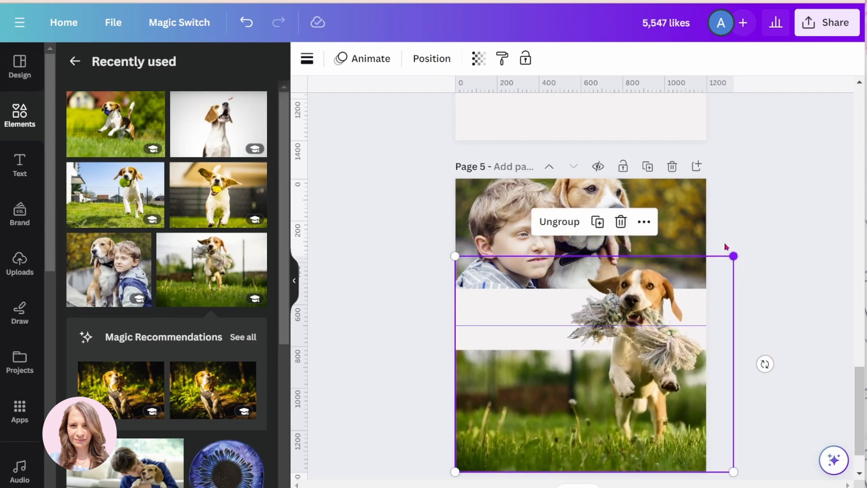
{"action": "left_click", "coordinate": [753, 214]}
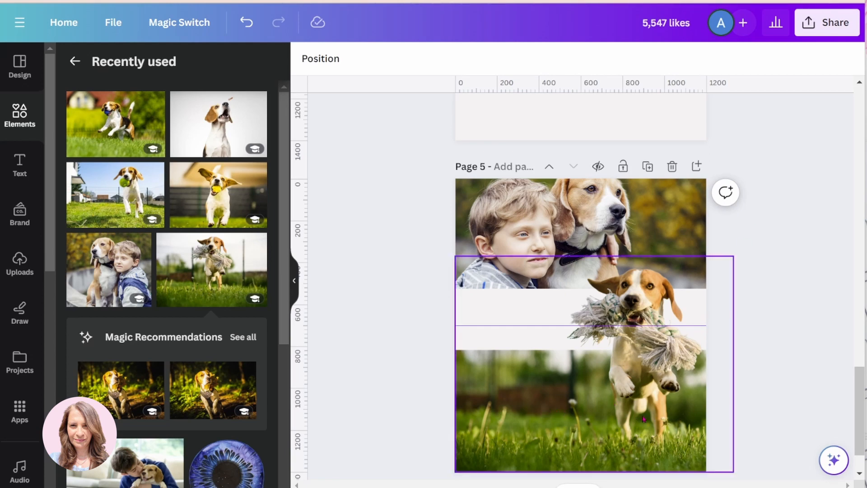
{"action": "left_click", "coordinate": [530, 427]}
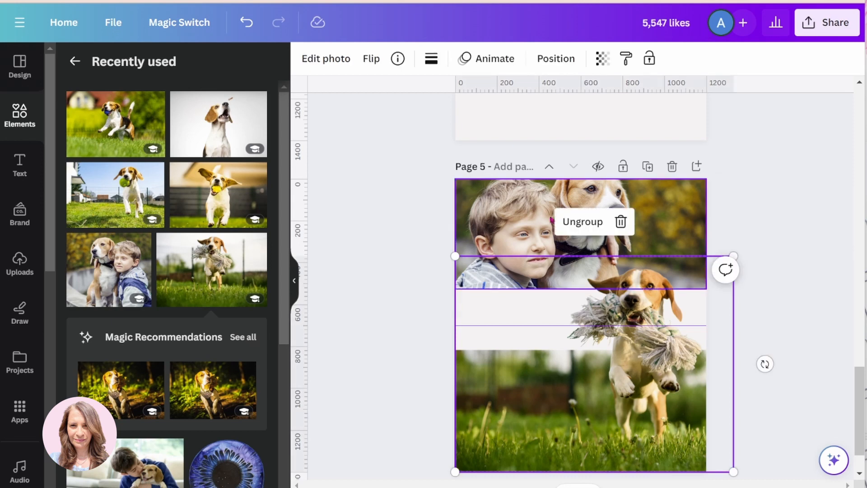
{"action": "left_click", "coordinate": [572, 223]}
Step: Select only the cropped grass photo's layer and trim its top down to about the rope toy's lower end
{"action": "left_click", "coordinate": [495, 58]}
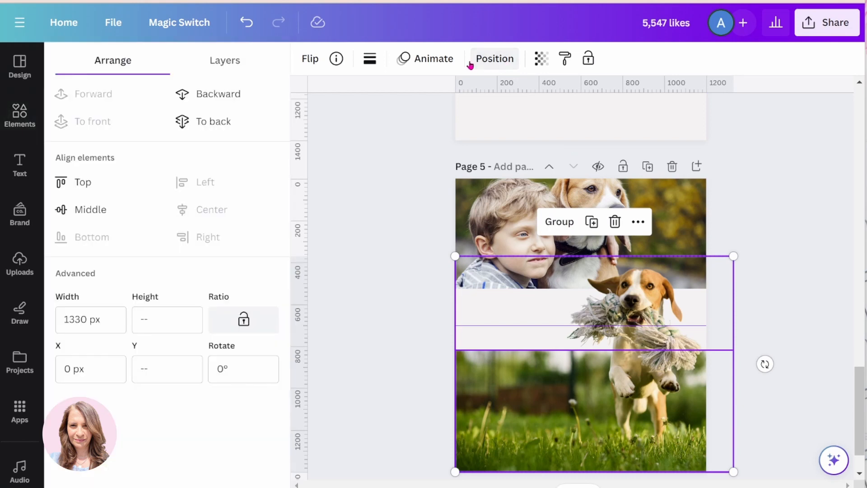
{"action": "left_click", "coordinate": [228, 63]}
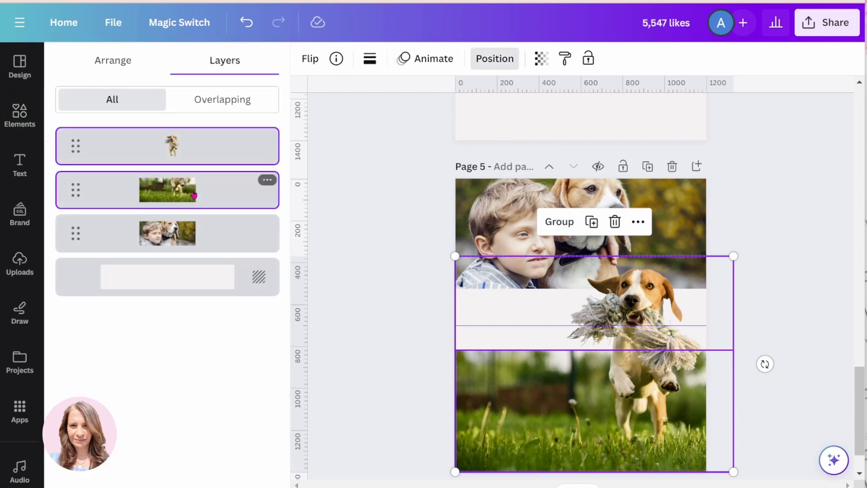
{"action": "left_click", "coordinate": [194, 195]}
{"action": "left_click_drag", "start_coordinate": [594, 255], "coordinate": [595, 364]}
{"action": "left_click", "coordinate": [406, 312]}
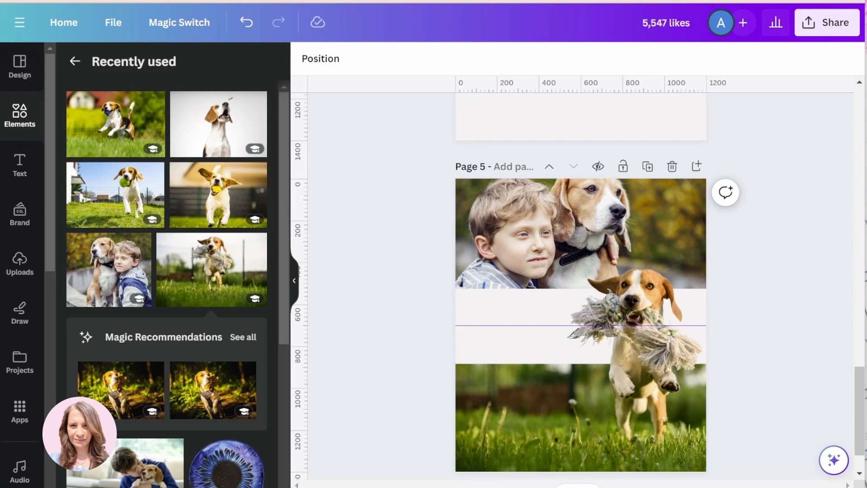
Step: Search the elements for "heart" and add the solid red heart graphic to page 5 at a small size
{"action": "scroll", "coordinate": [578, 280], "scroll_direction": "down", "scroll_amount": 2}
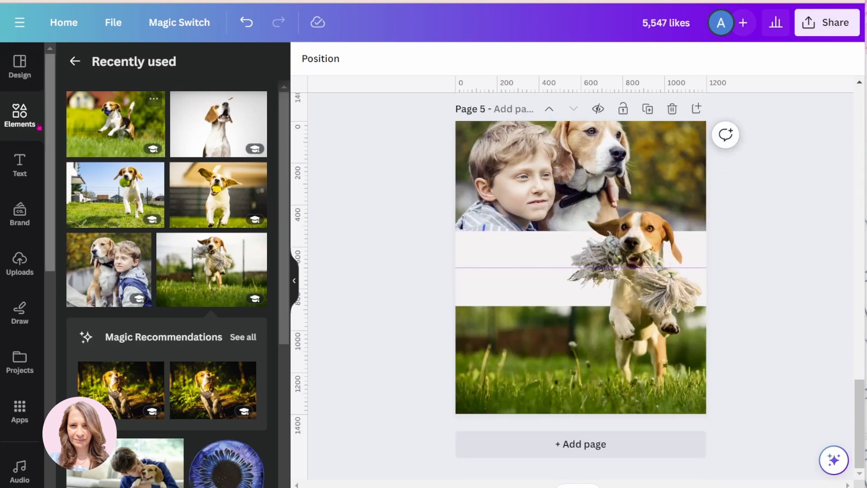
{"action": "left_click", "coordinate": [75, 61]}
{"action": "left_click", "coordinate": [92, 66]}
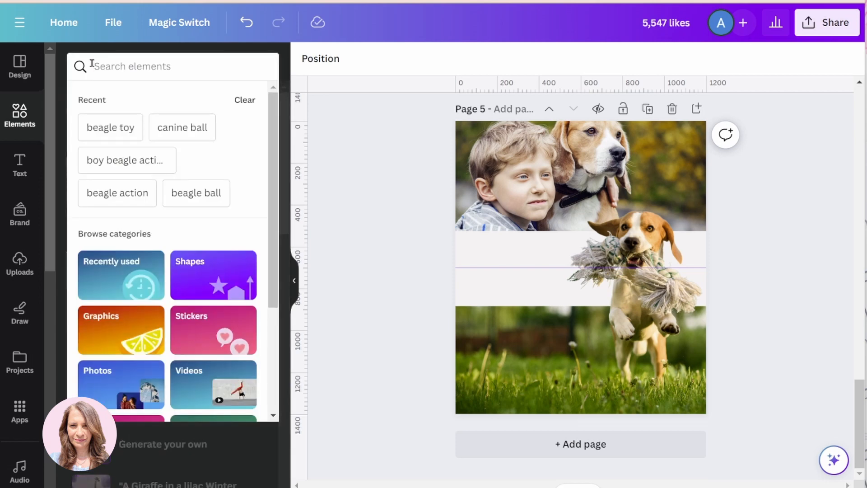
{"action": "type", "text": "heart"}
{"action": "key", "text": "Return"}
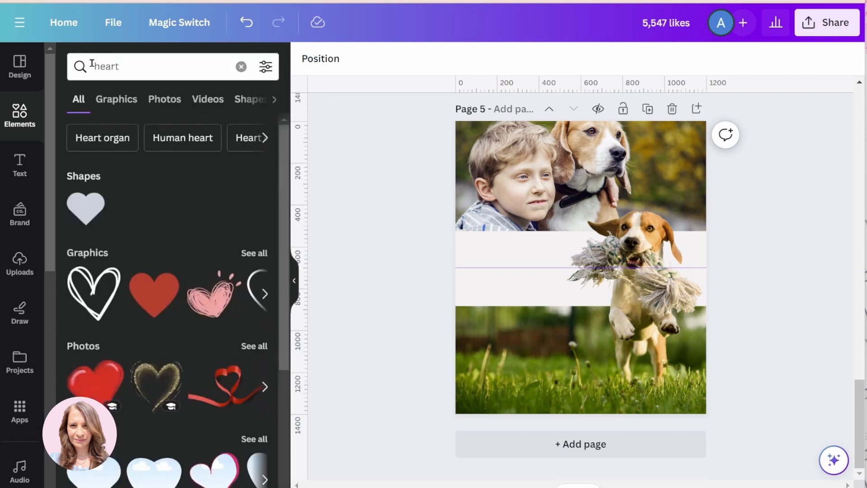
{"action": "left_click", "coordinate": [83, 99]}
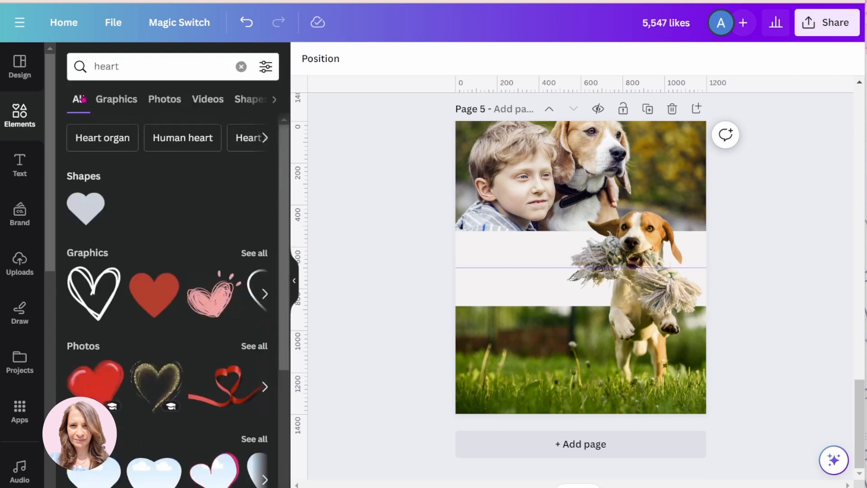
{"action": "left_click", "coordinate": [83, 222]}
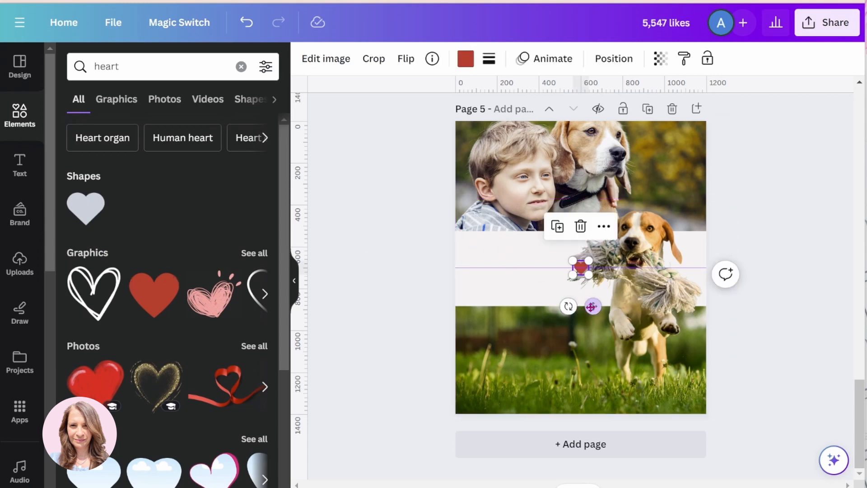
Step: Move the red heart just beneath the boy photo at the page's left edge and shrink it slightly
{"action": "left_click_drag", "start_coordinate": [594, 307], "coordinate": [482, 284]}
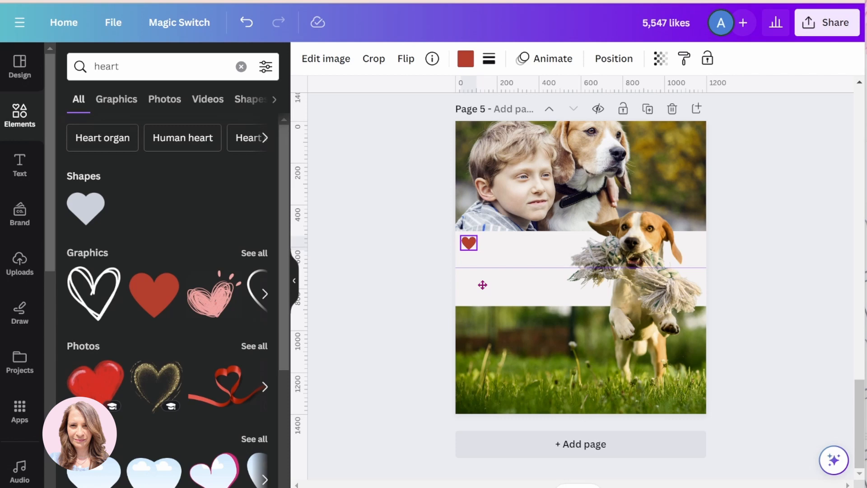
{"action": "left_click_drag", "start_coordinate": [483, 284], "coordinate": [481, 282]}
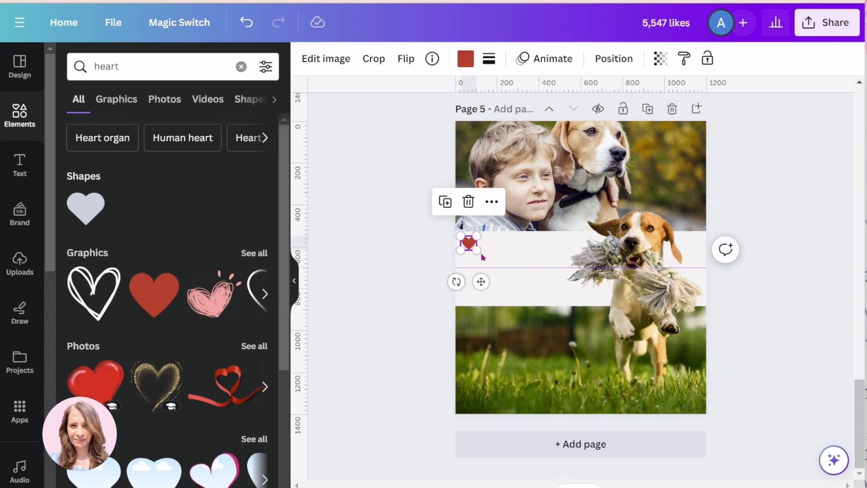
{"action": "left_click_drag", "start_coordinate": [476, 251], "coordinate": [472, 249]}
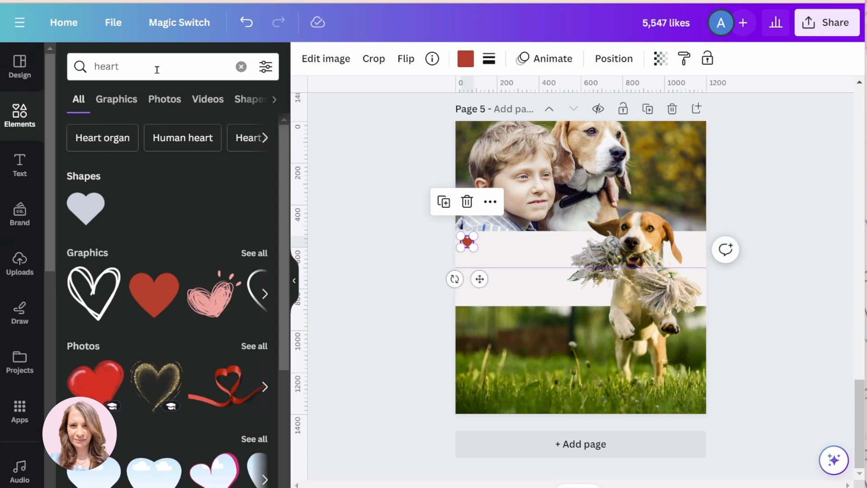
Step: Add a thin-outlined round speech bubble from a "comment" graphics search and place it at icon size beside the heart
{"action": "left_click_drag", "start_coordinate": [156, 69], "coordinate": [68, 71]}
{"action": "type", "text": "comment"}
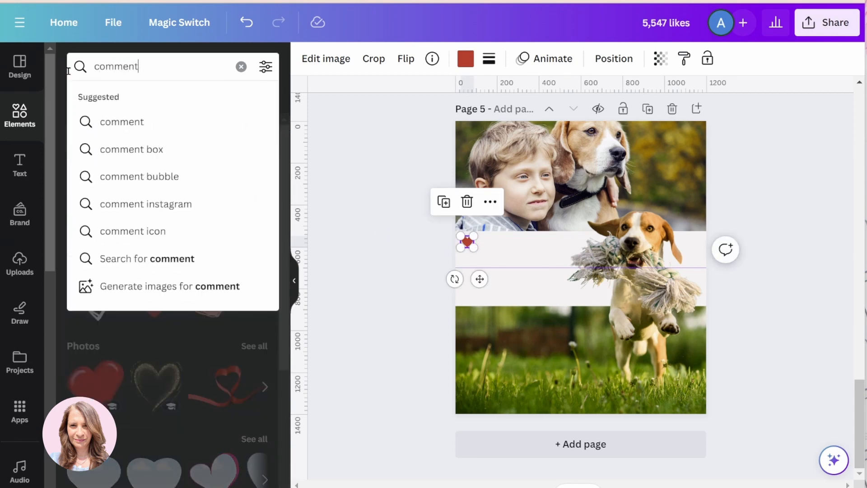
{"action": "key", "text": "Return"}
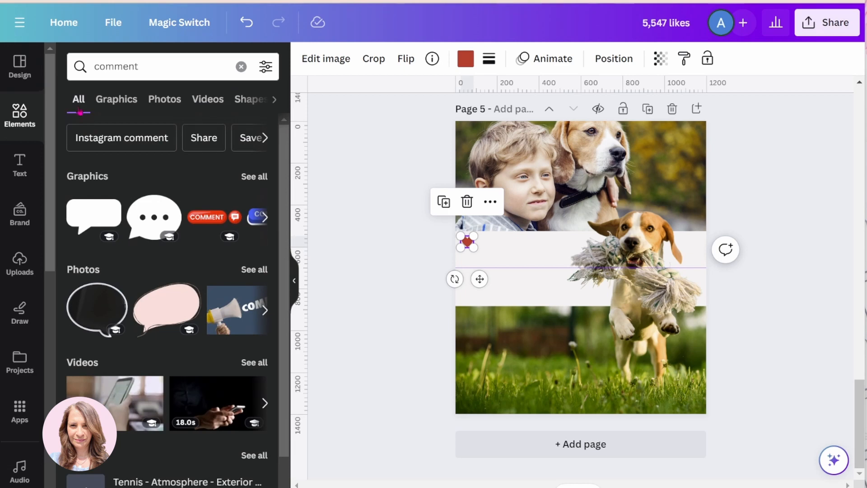
{"action": "left_click", "coordinate": [250, 176]}
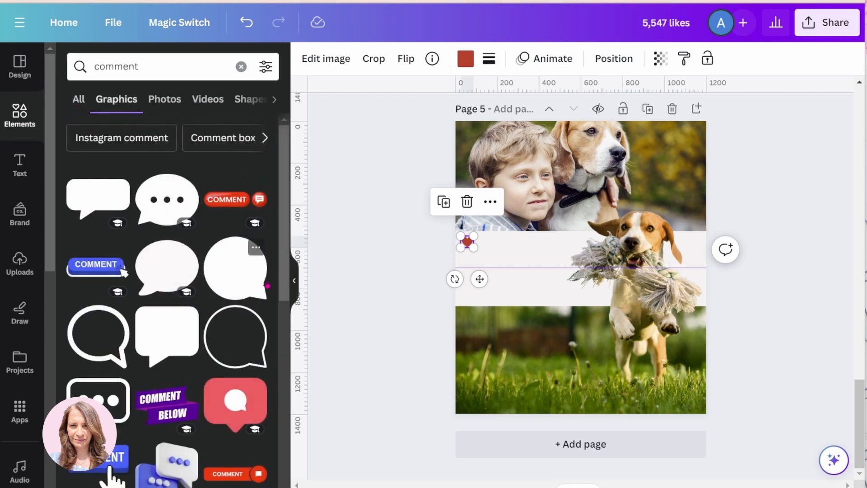
{"action": "left_click", "coordinate": [248, 333]}
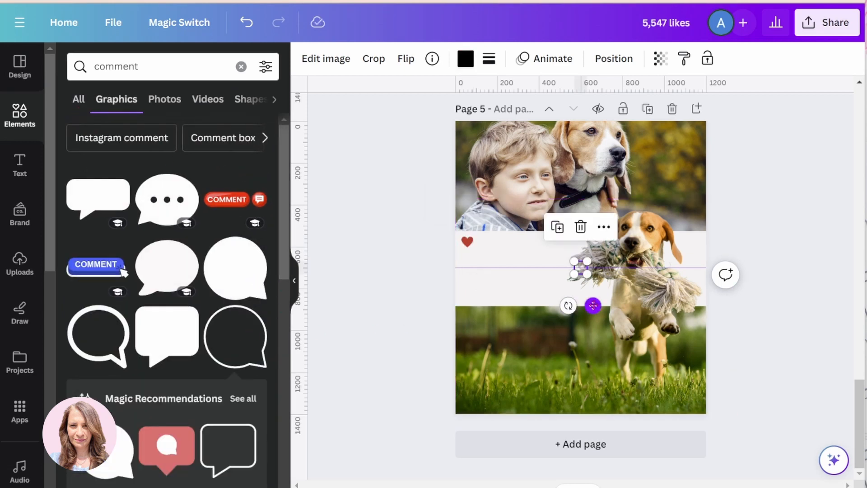
{"action": "left_click_drag", "start_coordinate": [593, 306], "coordinate": [488, 250]}
{"action": "left_click", "coordinate": [409, 249]}
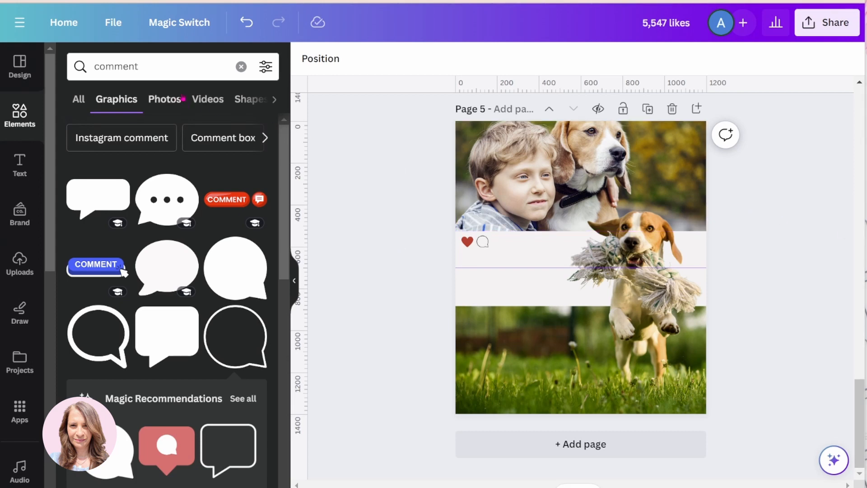
Step: Search the graphics for "send" and add the thin-outlined paper plane to the page
{"action": "left_click", "coordinate": [176, 68]}
{"action": "left_click_drag", "start_coordinate": [176, 67], "coordinate": [80, 67]}
{"action": "type", "text": "send"}
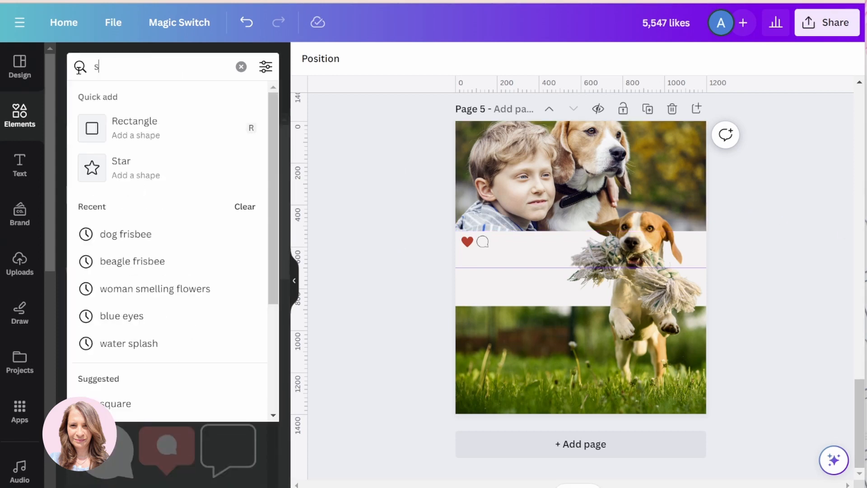
{"action": "key", "text": "Return"}
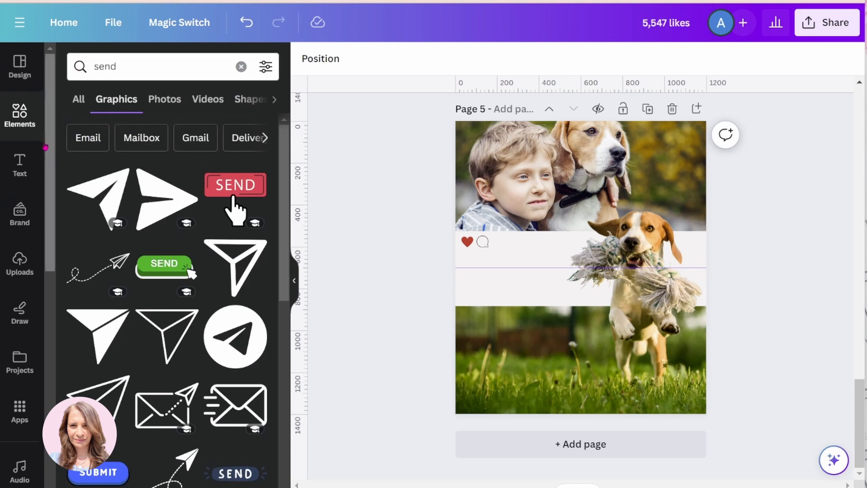
{"action": "scroll", "coordinate": [194, 340], "scroll_direction": "down", "scroll_amount": 3}
{"action": "scroll", "coordinate": [193, 339], "scroll_direction": "down", "scroll_amount": 8}
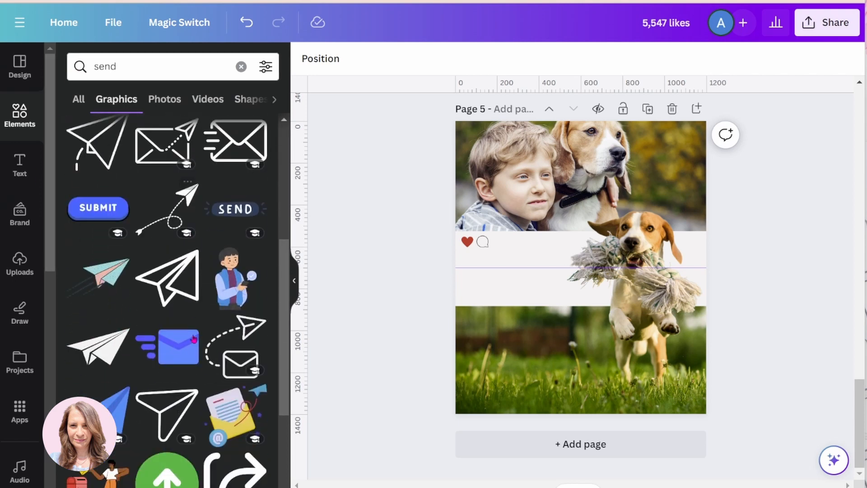
{"action": "scroll", "coordinate": [193, 339], "scroll_direction": "down", "scroll_amount": 5}
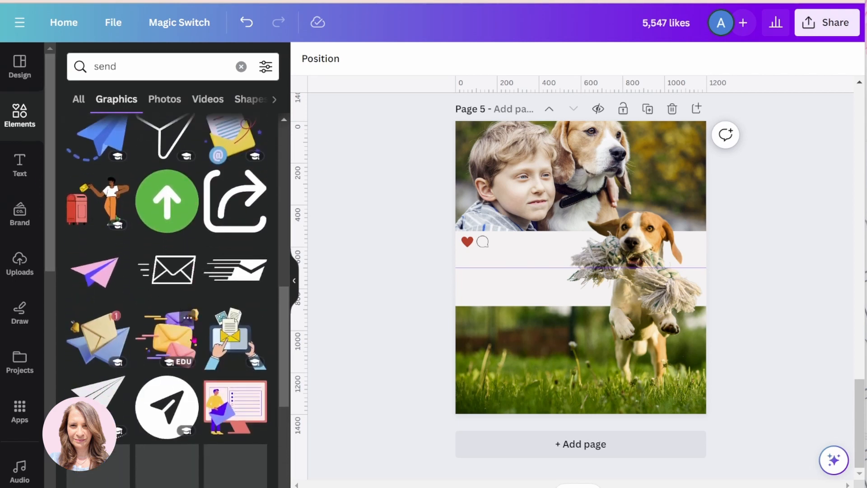
{"action": "scroll", "coordinate": [194, 340], "scroll_direction": "down", "scroll_amount": 8}
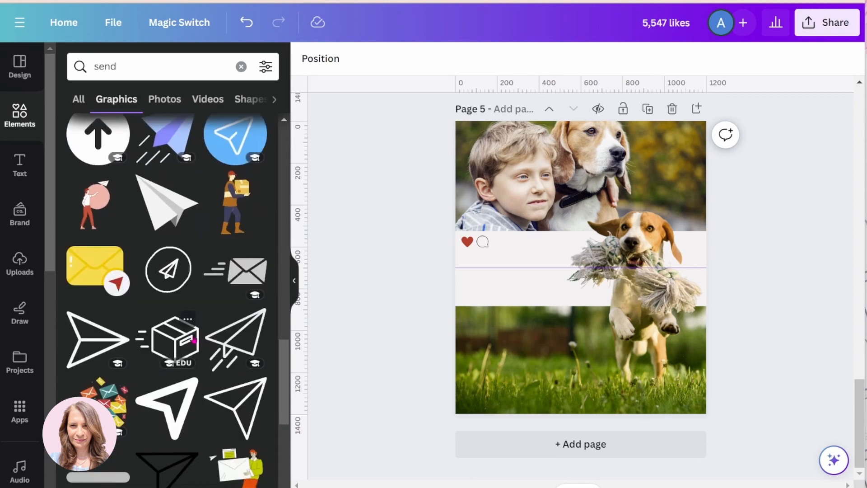
{"action": "left_click", "coordinate": [244, 412]}
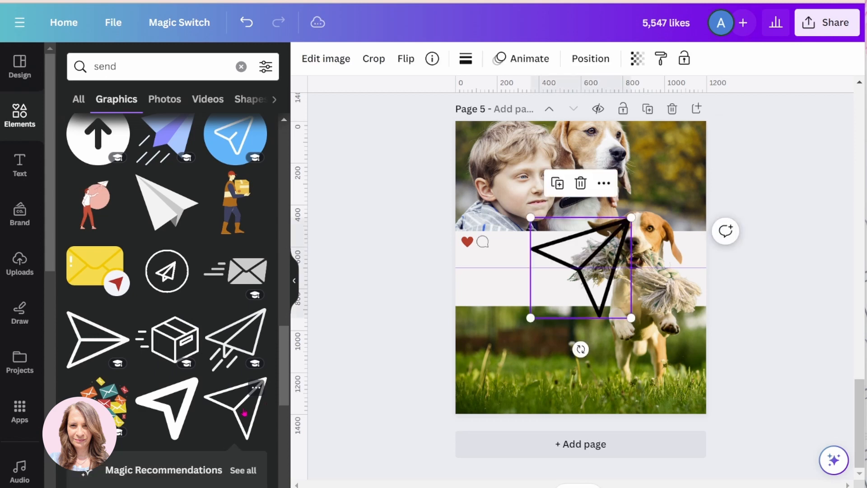
Step: Shrink the paper plane to match the other icons and place it beside the speech bubble
{"action": "left_click_drag", "start_coordinate": [532, 217], "coordinate": [612, 299]}
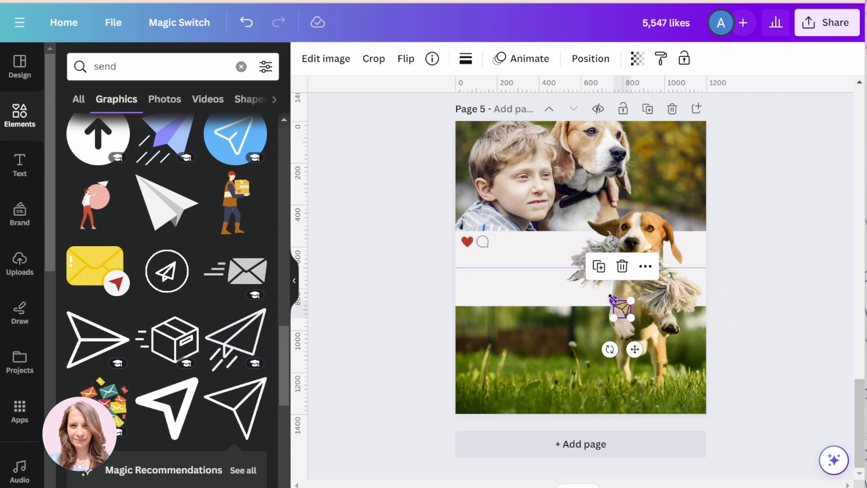
{"action": "left_click_drag", "start_coordinate": [629, 349], "coordinate": [512, 284]}
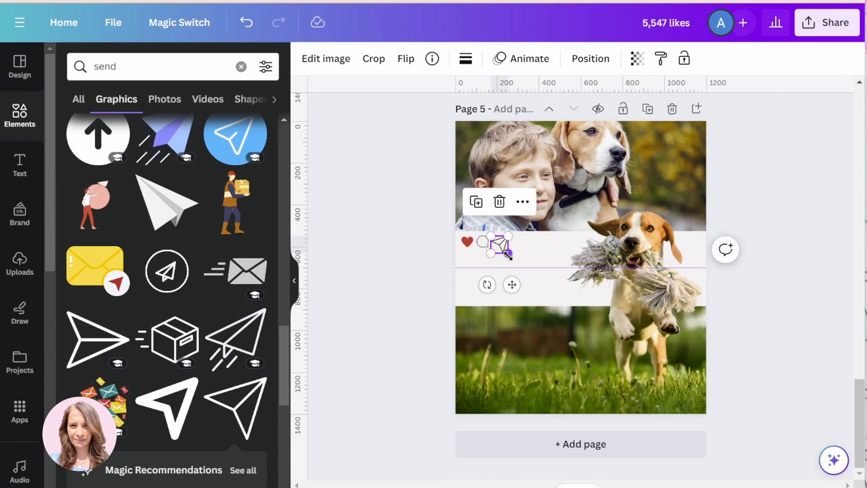
{"action": "left_click_drag", "start_coordinate": [507, 253], "coordinate": [504, 250]}
{"action": "left_click", "coordinate": [407, 246]}
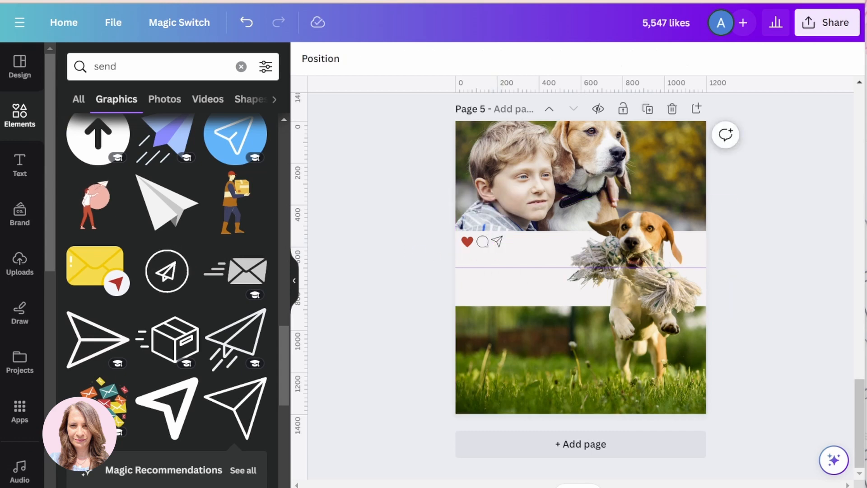
Step: Add a small body text box in the Bright font at size 12 and place it directly under the three icons
{"action": "scroll", "coordinate": [581, 271], "scroll_direction": "up", "scroll_amount": 2}
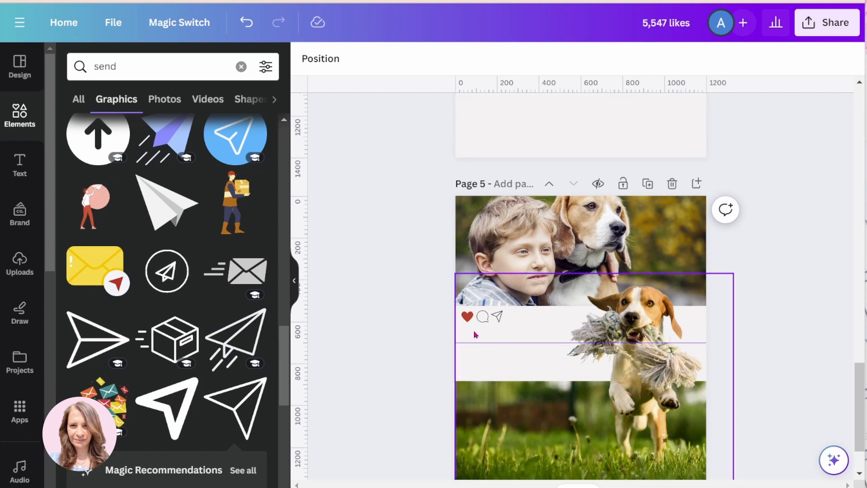
{"action": "left_click", "coordinate": [20, 164]}
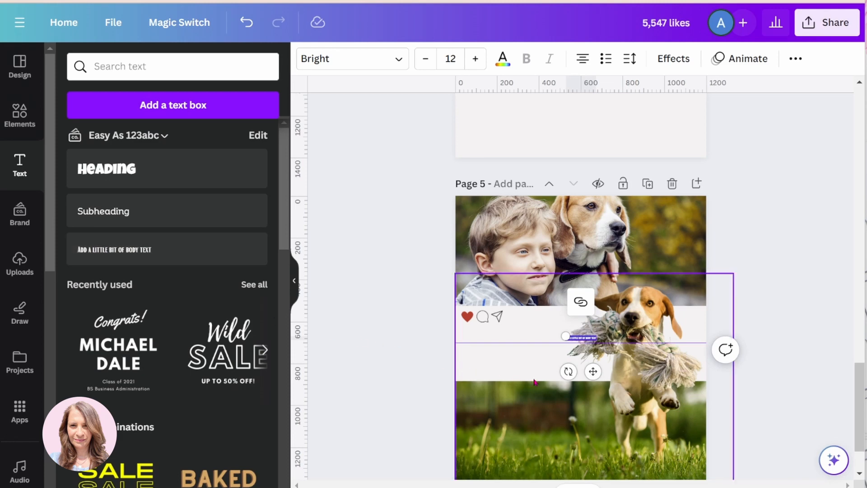
{"action": "left_click_drag", "start_coordinate": [592, 370], "coordinate": [494, 371]}
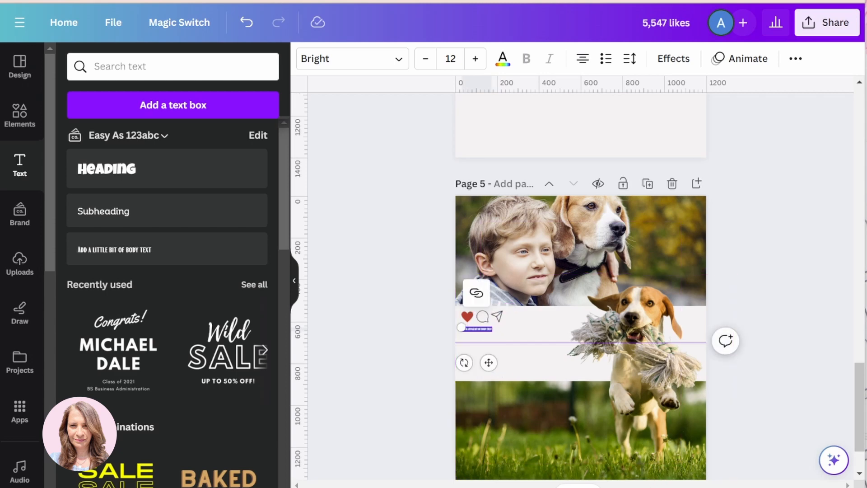
Step: Replace the placeholder text under the icons with "Liked by", a person's full name and "and 5,2347 people"
{"action": "scroll", "coordinate": [581, 286], "scroll_direction": "up", "scroll_amount": 4}
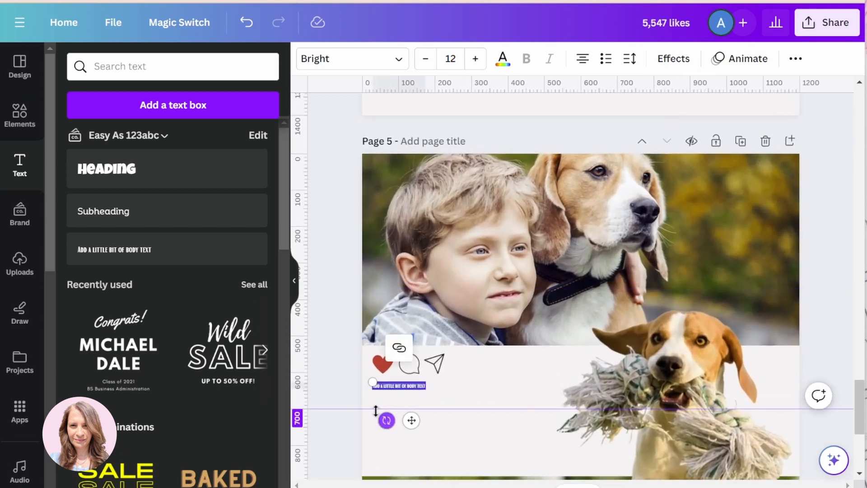
{"action": "double_click", "coordinate": [397, 386]}
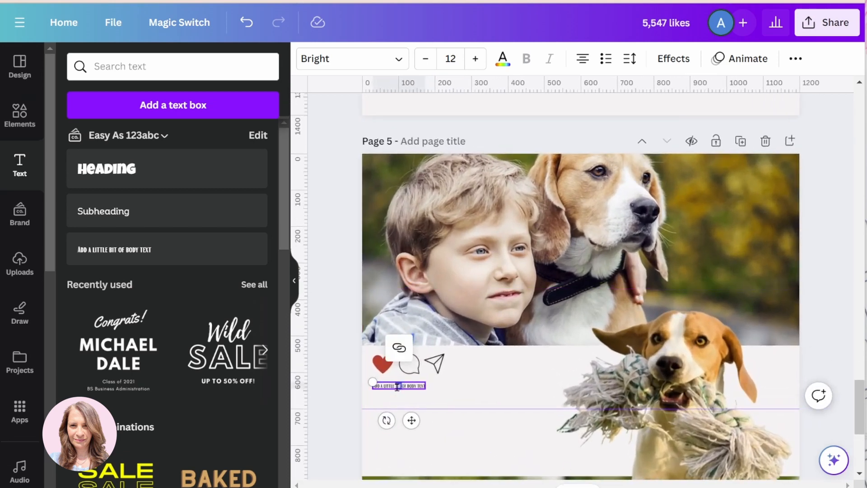
{"action": "triple_click", "coordinate": [397, 387]}
{"action": "key", "text": "BackSpace"}
{"action": "type", "text": "Liked by"}
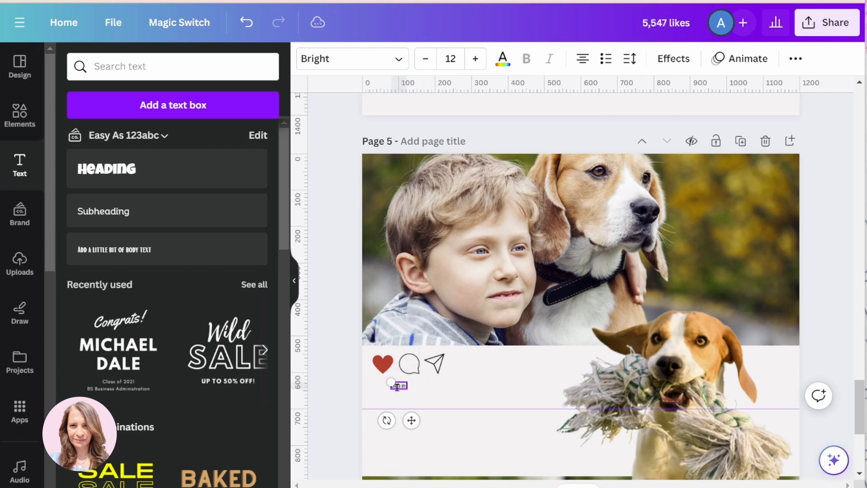
{"action": "type", "text": " Jane Smith and 5"}
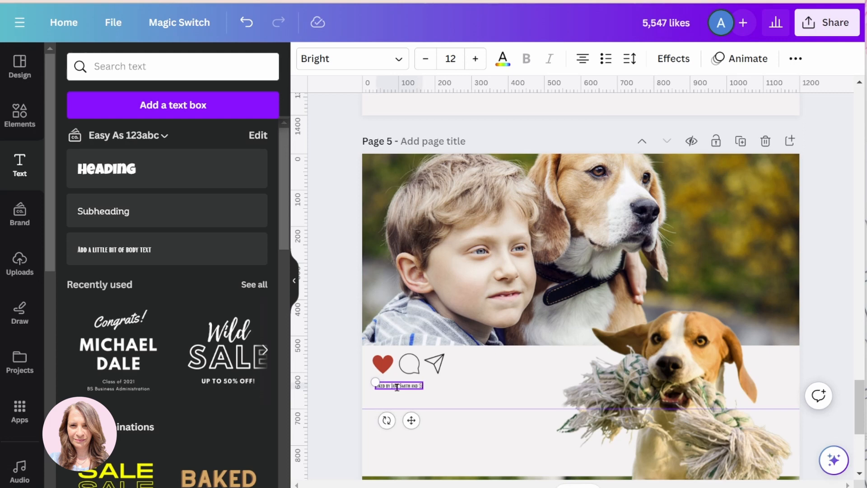
{"action": "type", "text": "234"}
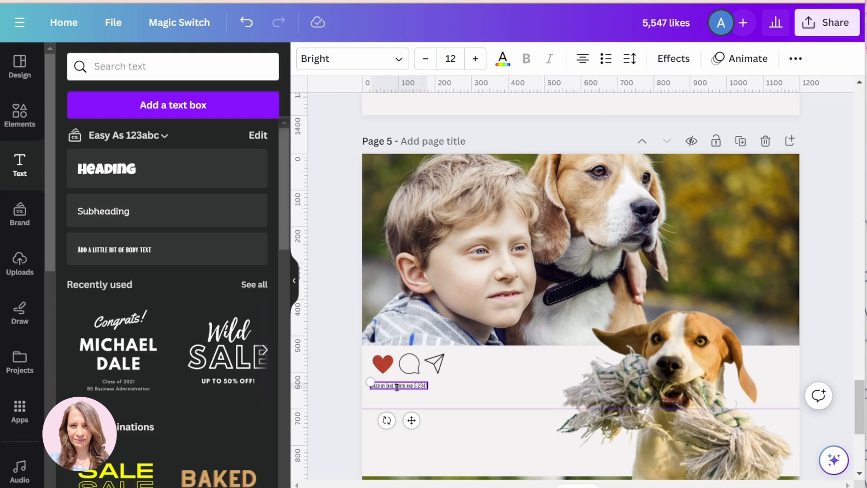
{"action": "type", "text": "7 peopl"}
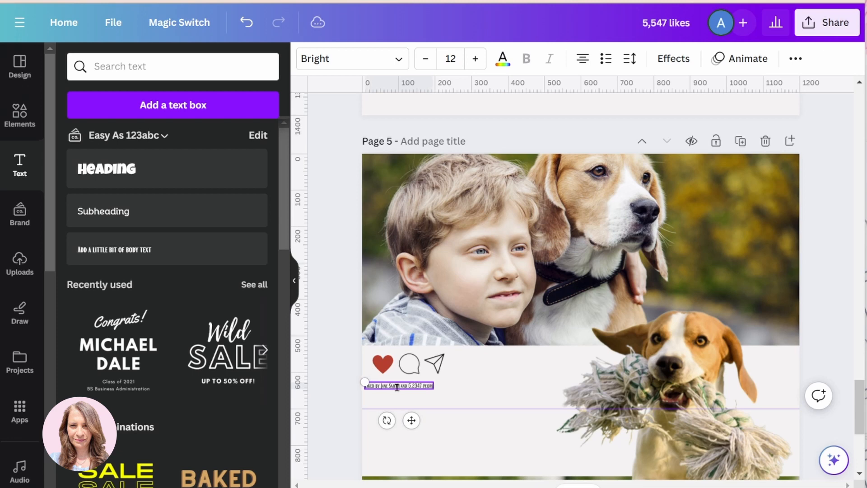
{"action": "type", "text": "e"}
Step: Left-align the liked-by line, starting beneath the heart, and set its font to Arapey
{"action": "left_click", "coordinate": [586, 66]}
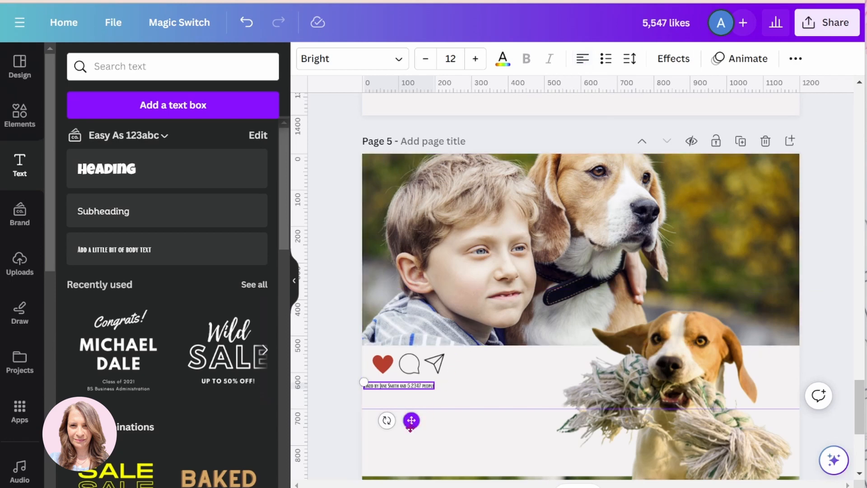
{"action": "left_click_drag", "start_coordinate": [411, 420], "coordinate": [418, 421]}
{"action": "left_click", "coordinate": [399, 61]}
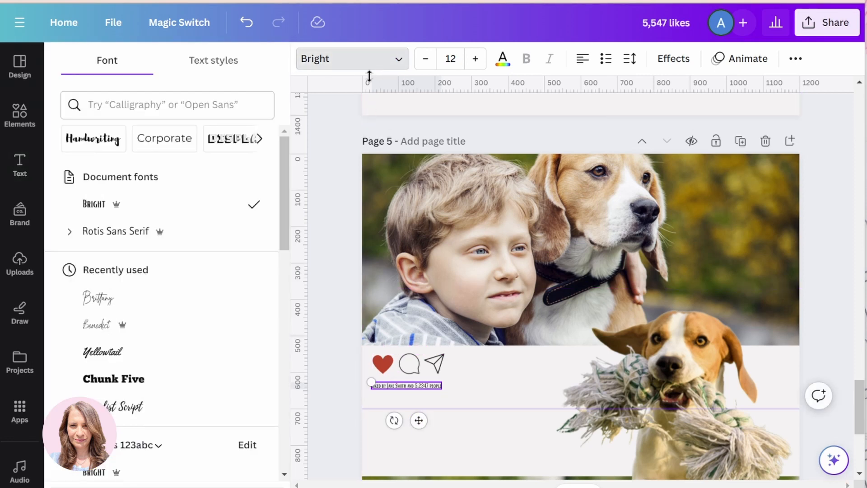
{"action": "scroll", "coordinate": [212, 317], "scroll_direction": "down", "scroll_amount": 3}
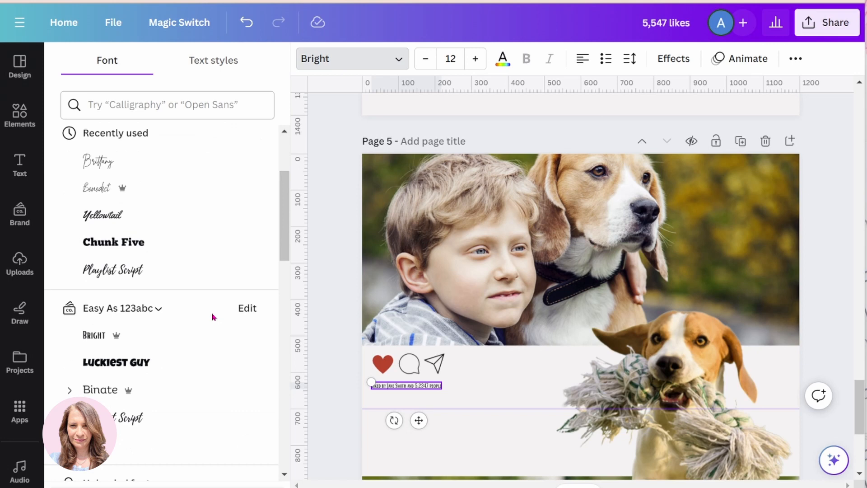
{"action": "scroll", "coordinate": [212, 313], "scroll_direction": "down", "scroll_amount": 5}
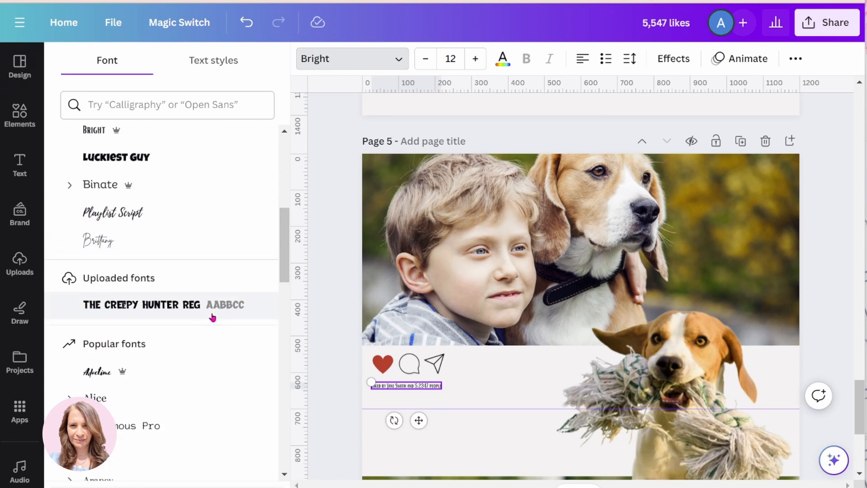
{"action": "scroll", "coordinate": [212, 318], "scroll_direction": "down", "scroll_amount": 3}
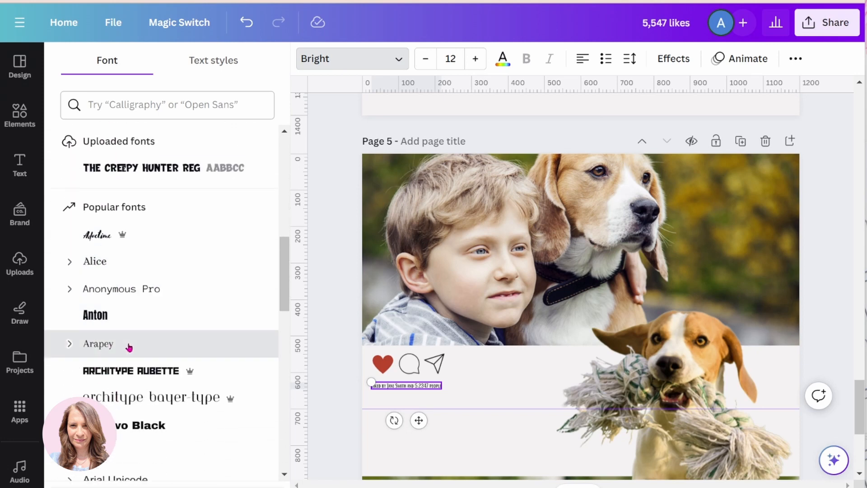
{"action": "left_click", "coordinate": [129, 346]}
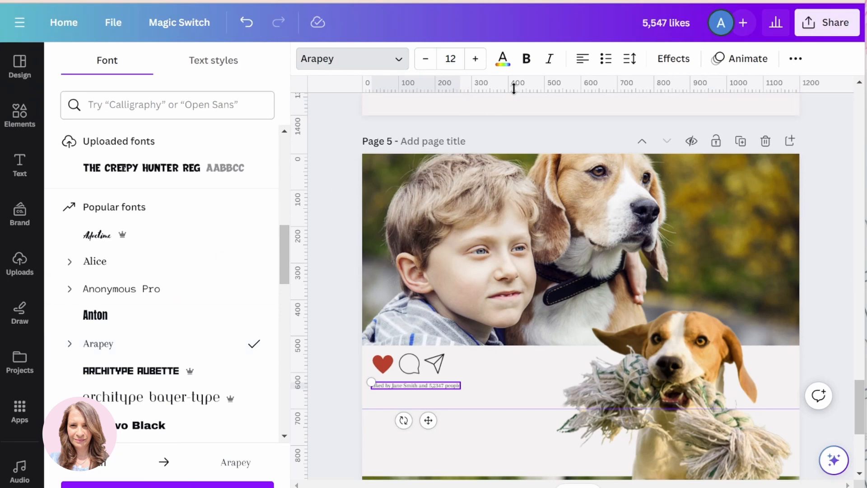
Step: Make the liked-by line bold
{"action": "left_click", "coordinate": [526, 59]}
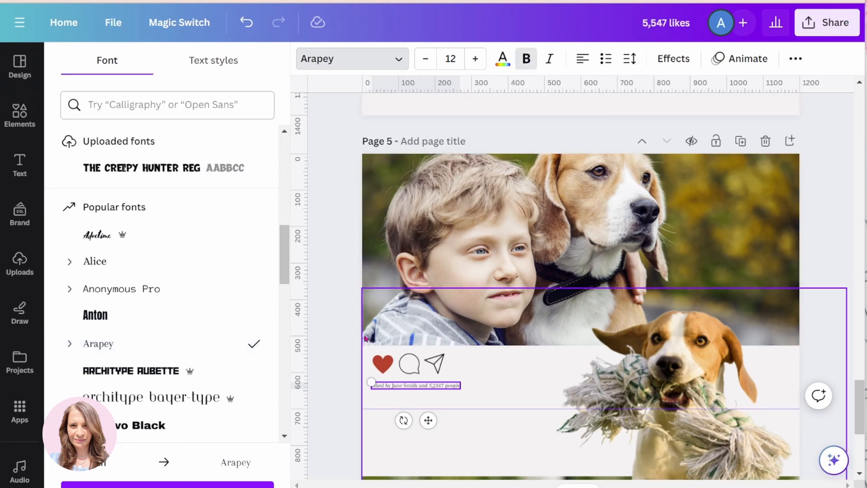
{"action": "left_click", "coordinate": [349, 339]}
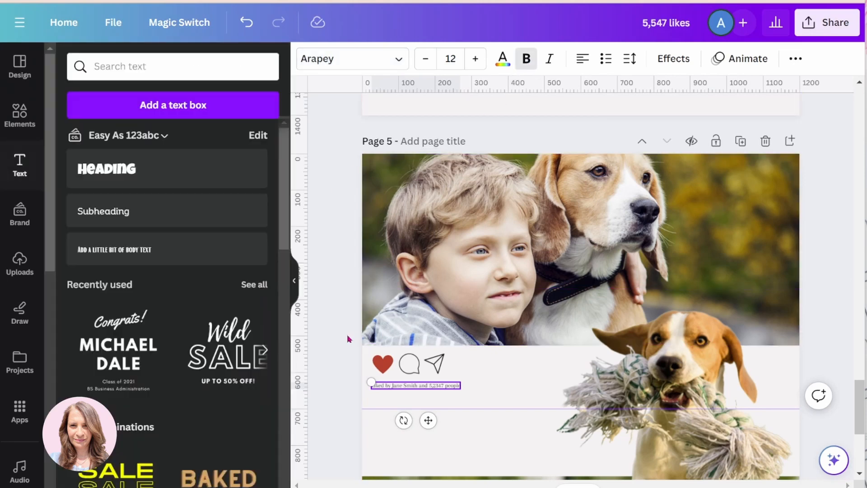
{"action": "left_click", "coordinate": [380, 385]}
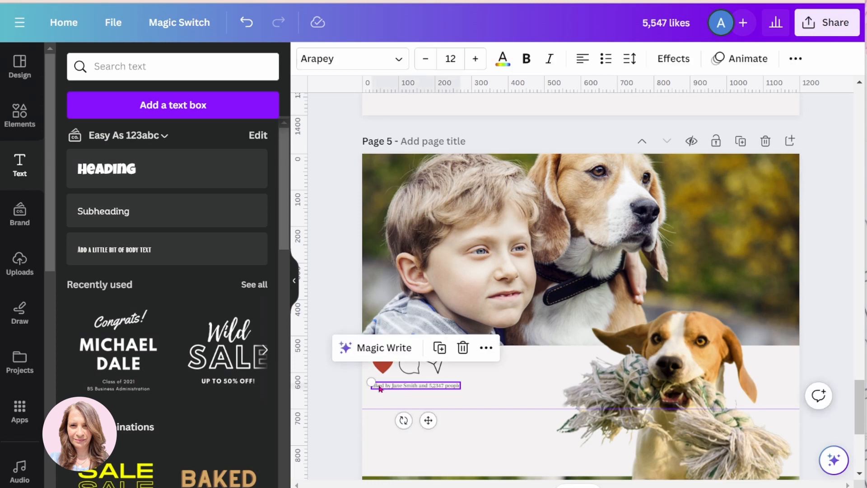
{"action": "left_click", "coordinate": [526, 59]}
{"action": "left_click", "coordinate": [338, 254]}
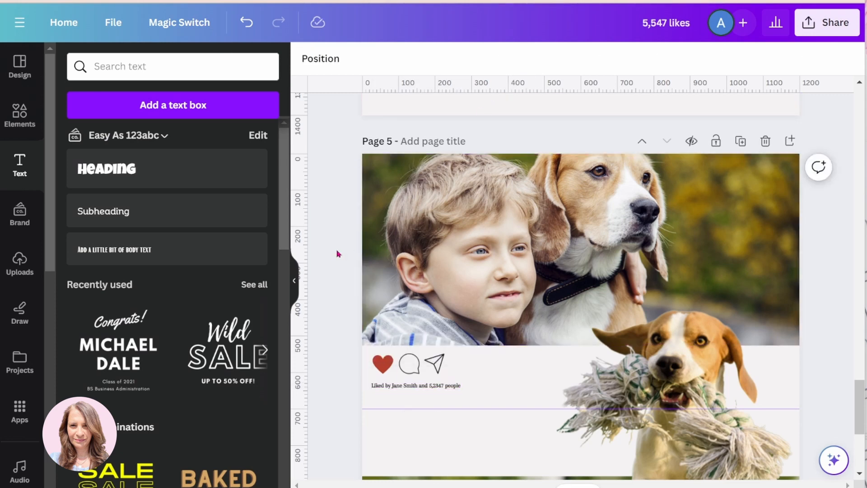
Step: Increase the liked-by line's font size to 18 and widen its text box slightly
{"action": "left_click", "coordinate": [390, 385]}
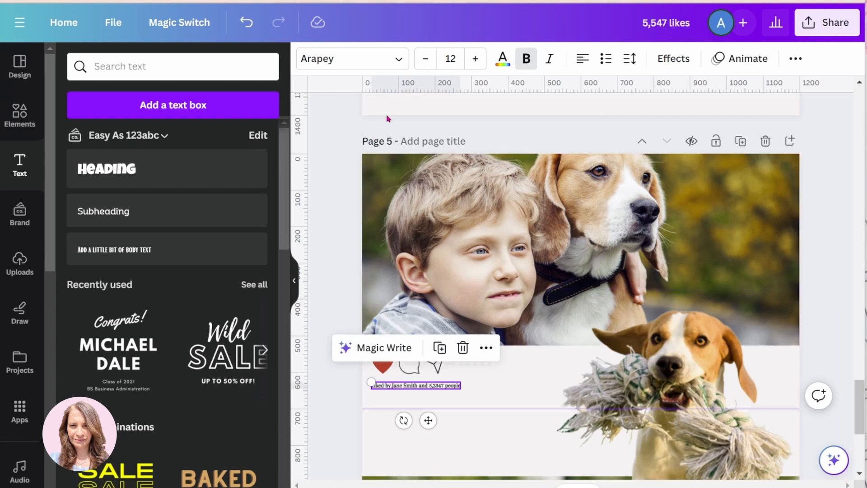
{"action": "left_click", "coordinate": [474, 60]}
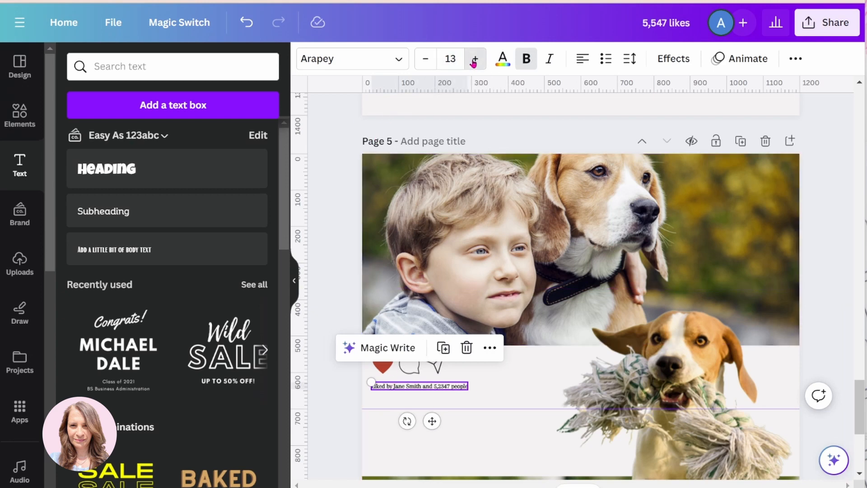
{"action": "left_click", "coordinate": [473, 60]}
{"action": "left_click", "coordinate": [473, 59]}
{"action": "left_click", "coordinate": [473, 59]}
{"action": "left_click", "coordinate": [474, 59]}
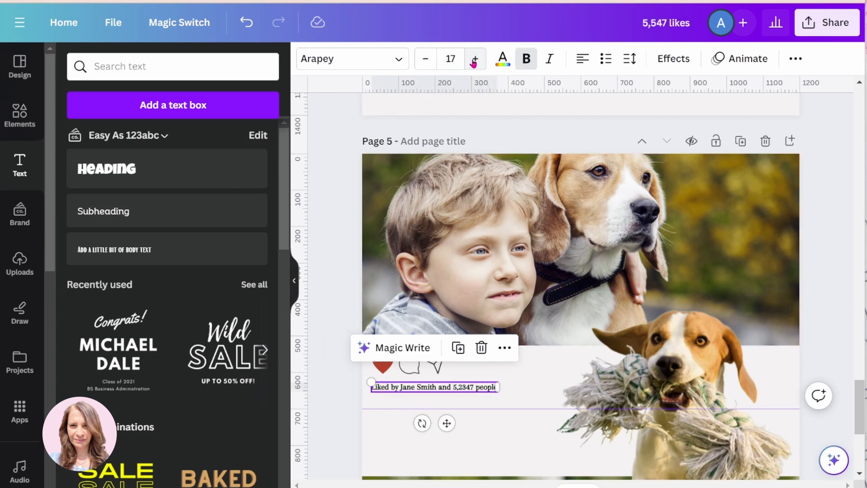
{"action": "left_click", "coordinate": [474, 59]}
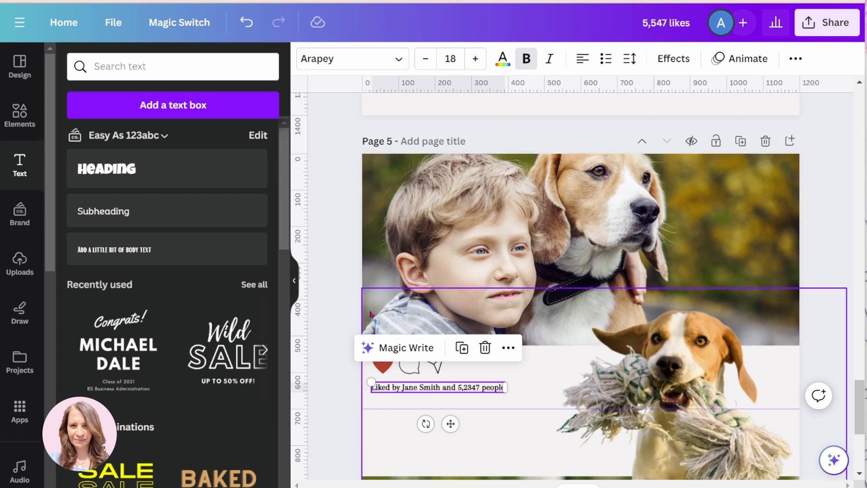
{"action": "left_click", "coordinate": [344, 311]}
{"action": "left_click", "coordinate": [400, 387]}
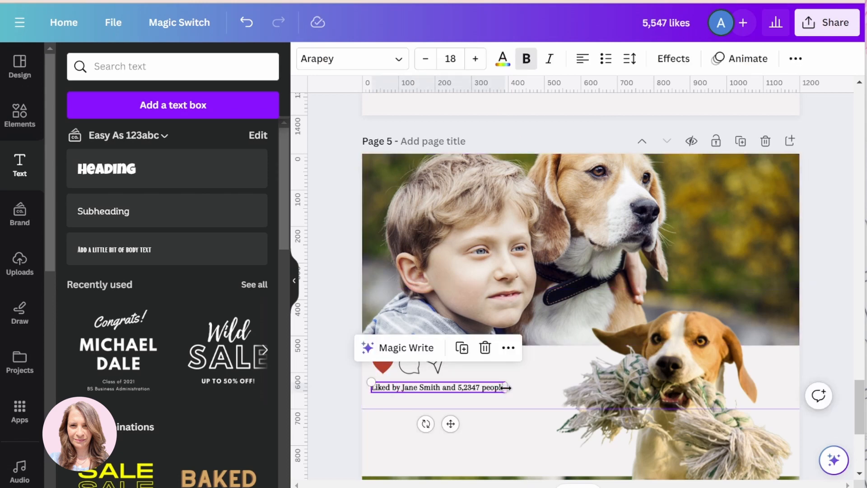
{"action": "left_click_drag", "start_coordinate": [510, 388], "coordinate": [519, 387]}
{"action": "left_click", "coordinate": [335, 346]}
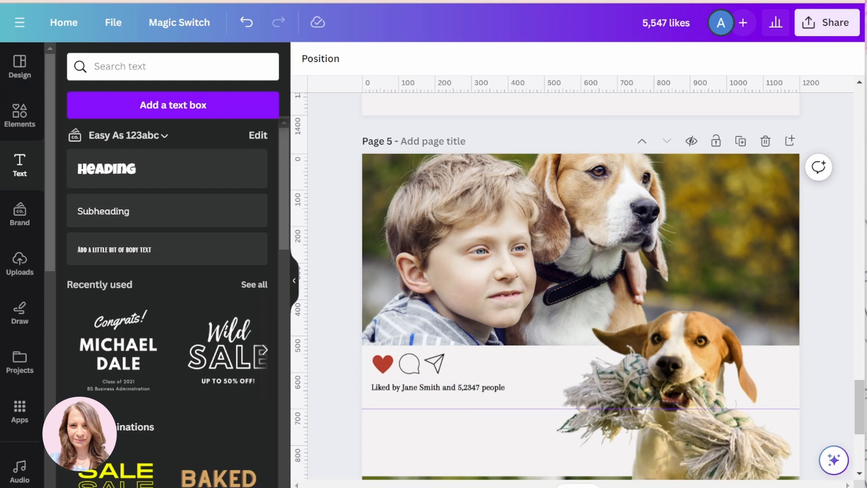
Step: Change the word "people" at the end of the liked-by line to "others"
{"action": "scroll", "coordinate": [511, 389], "scroll_direction": "down", "scroll_amount": 4}
{"action": "left_click", "coordinate": [511, 219]}
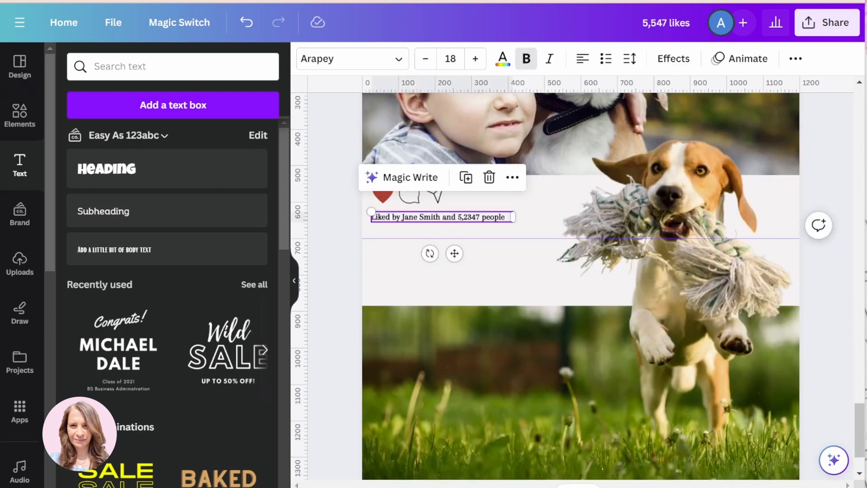
{"action": "left_click", "coordinate": [507, 216]}
{"action": "left_click_drag", "start_coordinate": [503, 216], "coordinate": [481, 216]}
{"action": "type", "text": "others"}
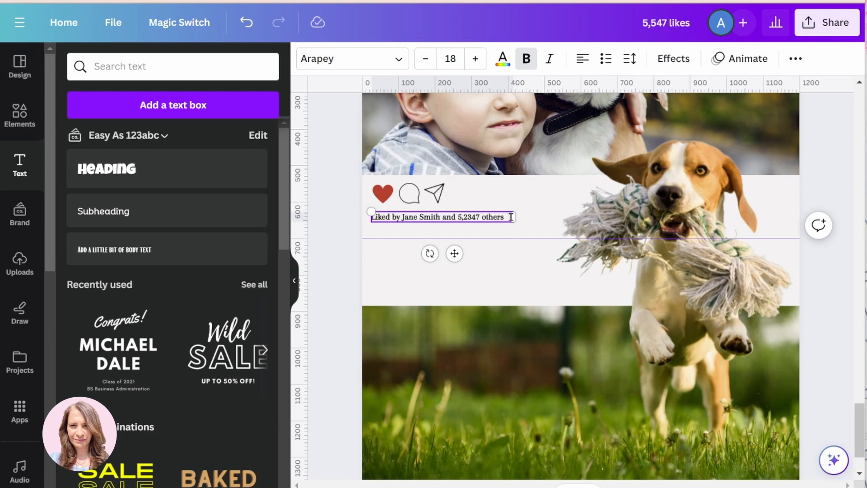
Step: Add a second line "My boy and his best friend ....#bestfriendsforever" and widen the text box so it fits on one line
{"action": "key", "text": "Return"}
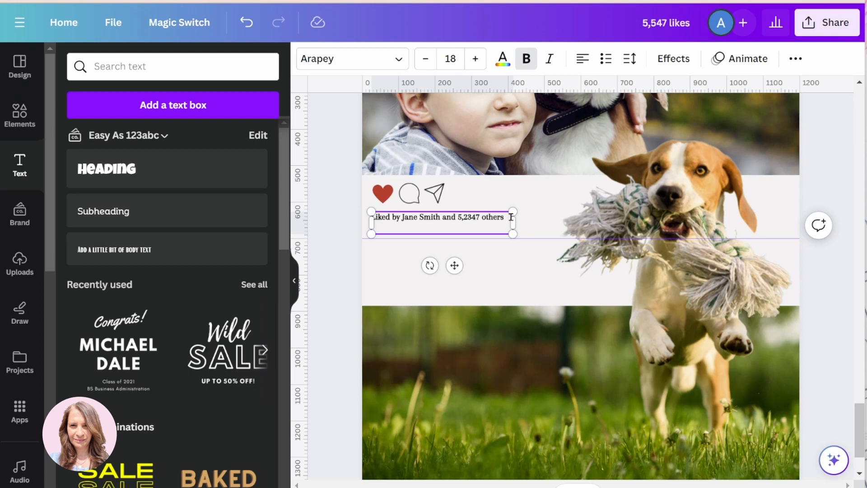
{"action": "type", "text": "My boy and his"}
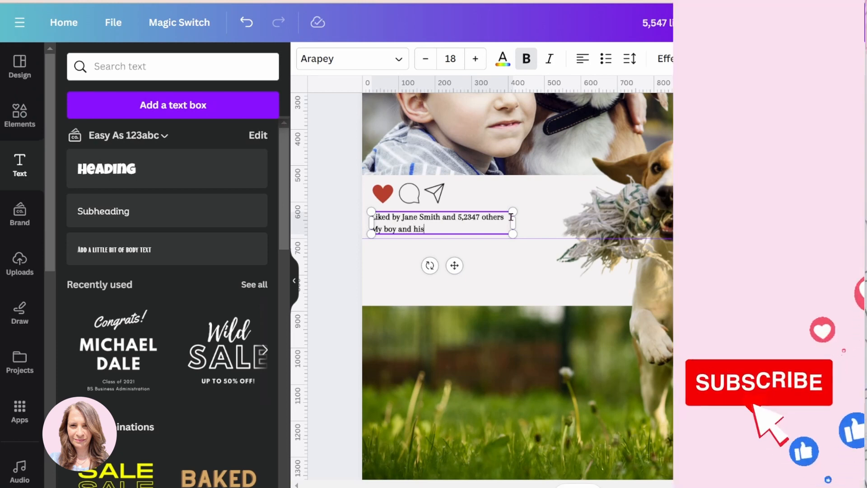
{"action": "type", "text": " best friend ...#"}
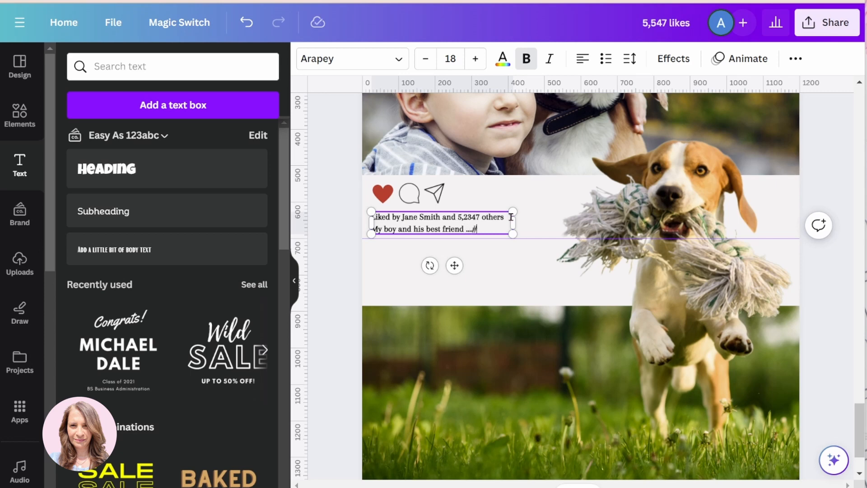
{"action": "type", "text": "nd his best friend ....#be"}
{"action": "type", "text": "stfriends"}
{"action": "type", "text": "fore"}
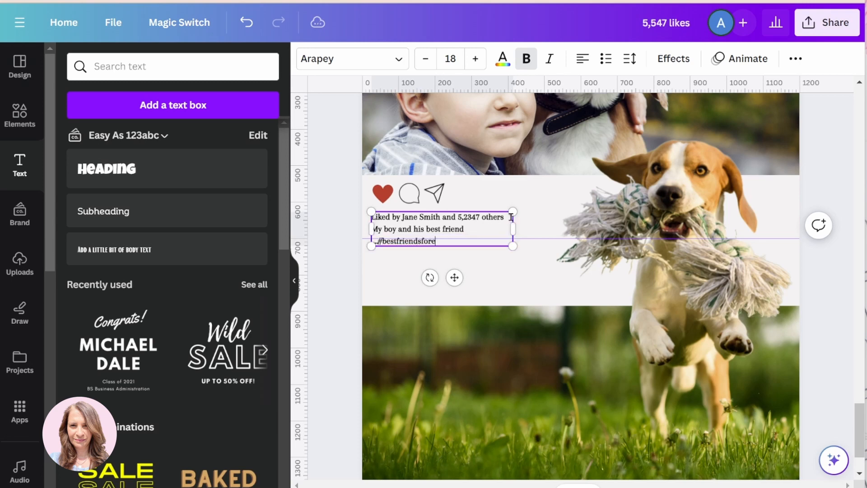
{"action": "type", "text": "ver"}
{"action": "left_click_drag", "start_coordinate": [513, 228], "coordinate": [552, 228]}
{"action": "left_click", "coordinate": [384, 269]}
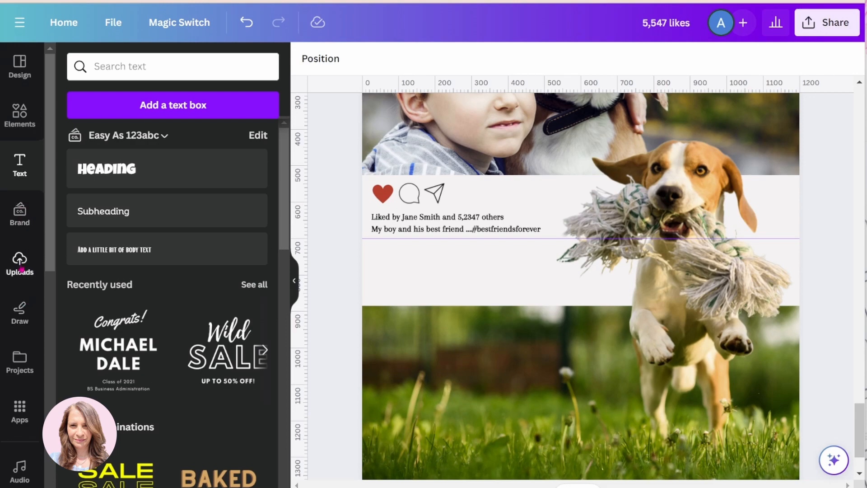
Step: Find the circular portrait photo with the pink background among the uploaded images and add it to the page
{"action": "left_click", "coordinate": [29, 271]}
{"action": "scroll", "coordinate": [99, 283], "scroll_direction": "down", "scroll_amount": 15}
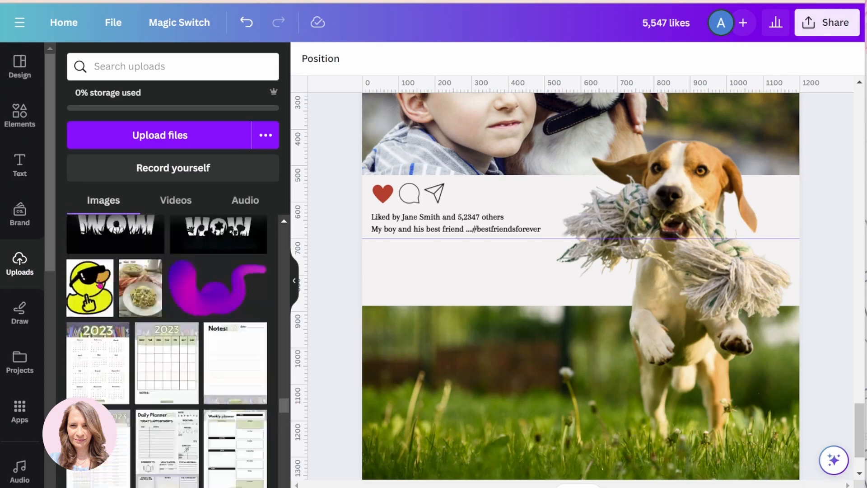
{"action": "scroll", "coordinate": [98, 288], "scroll_direction": "up", "scroll_amount": 10}
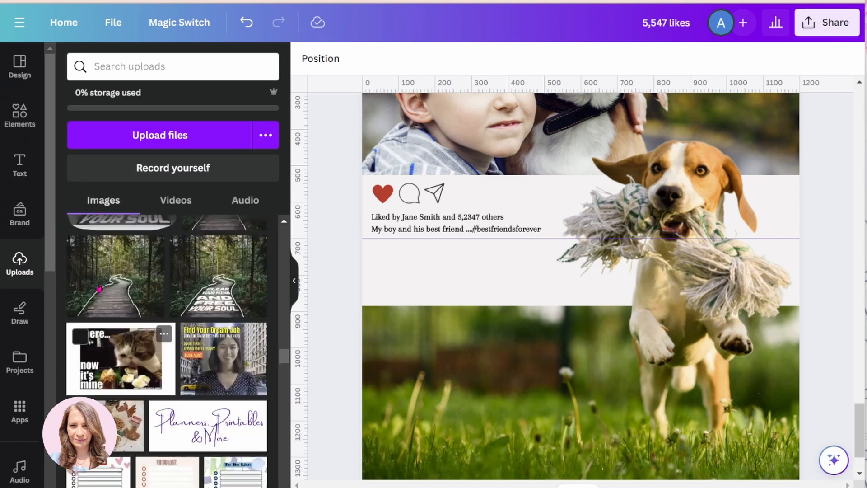
{"action": "scroll", "coordinate": [99, 287], "scroll_direction": "up", "scroll_amount": 10}
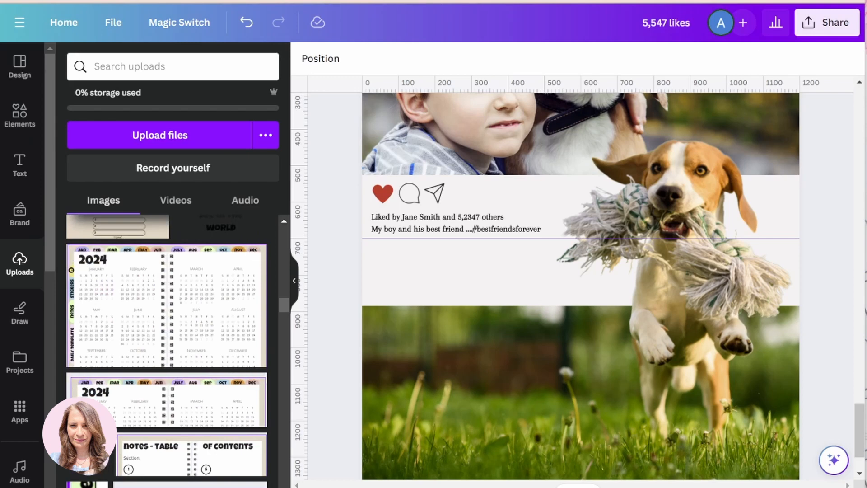
{"action": "left_click", "coordinate": [81, 447]}
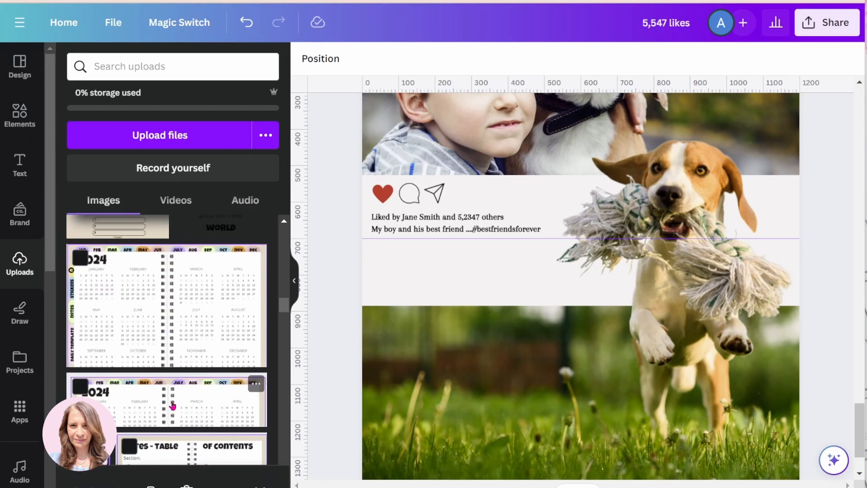
{"action": "scroll", "coordinate": [132, 382], "scroll_direction": "down", "scroll_amount": 5}
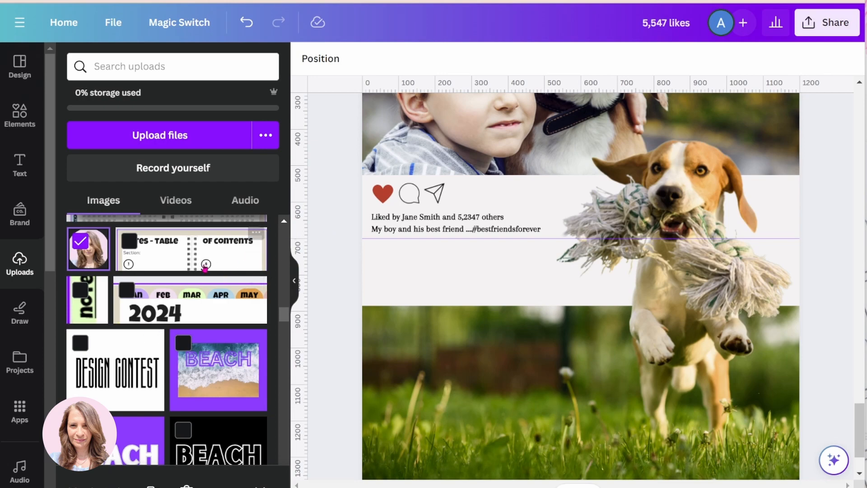
{"action": "left_click", "coordinate": [80, 240]}
{"action": "left_click", "coordinate": [97, 260]}
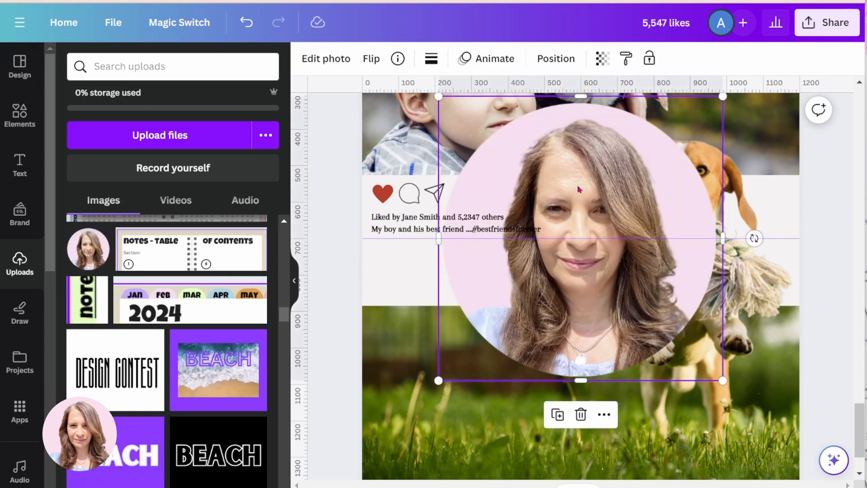
Step: Shrink the circular portrait to profile-icon size and place it below the caption lines, near the page's left edge
{"action": "left_click_drag", "start_coordinate": [723, 96], "coordinate": [468, 354]}
{"action": "left_click_drag", "start_coordinate": [464, 411], "coordinate": [395, 306]}
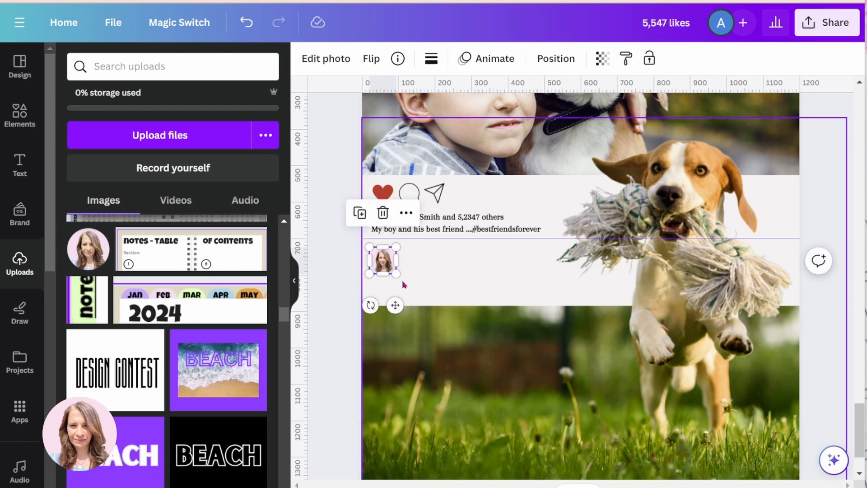
{"action": "left_click", "coordinate": [337, 265]}
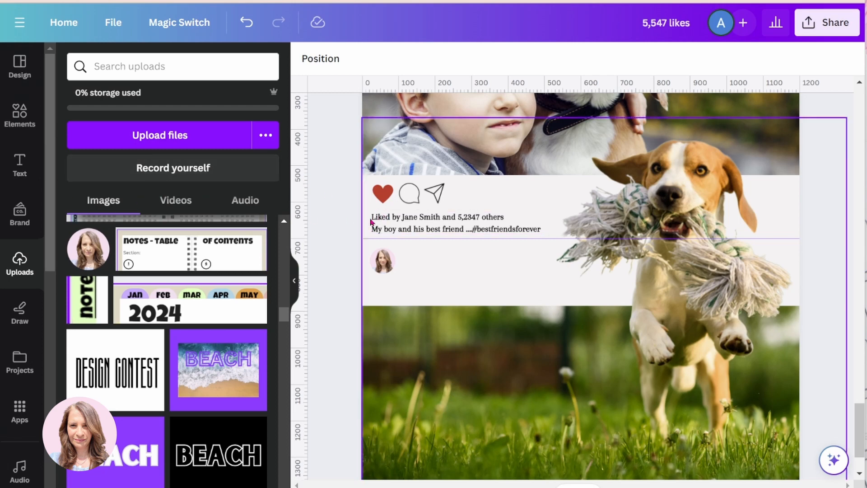
Step: Duplicate the liked-by and caption text, place the copy beside the small portrait, and replace its text with the profile's full name
{"action": "left_click", "coordinate": [415, 228]}
{"action": "left_click", "coordinate": [491, 183]}
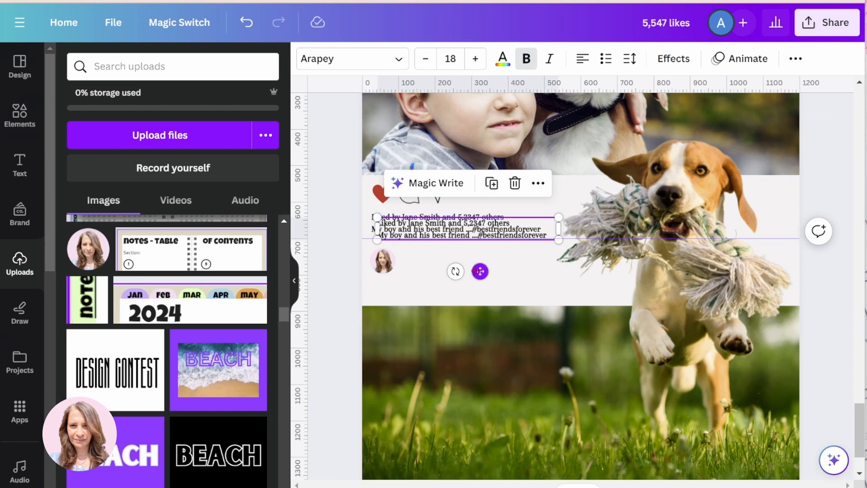
{"action": "left_click_drag", "start_coordinate": [481, 271], "coordinate": [498, 301]}
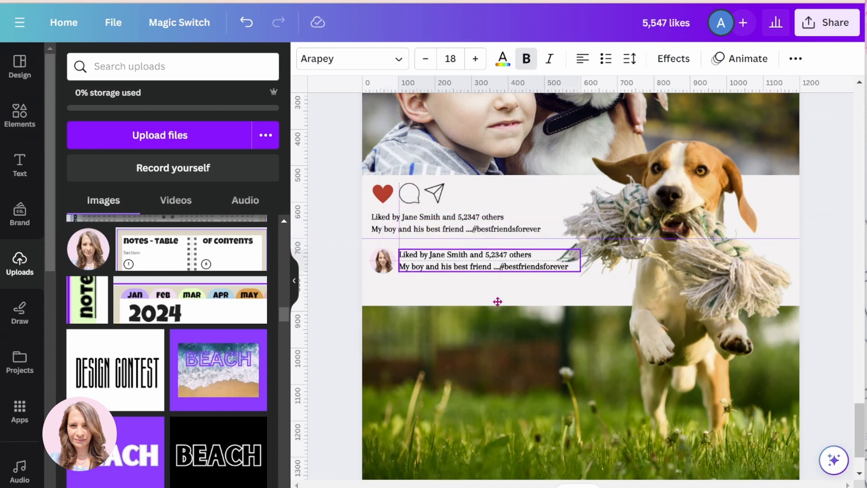
{"action": "double_click", "coordinate": [567, 266]}
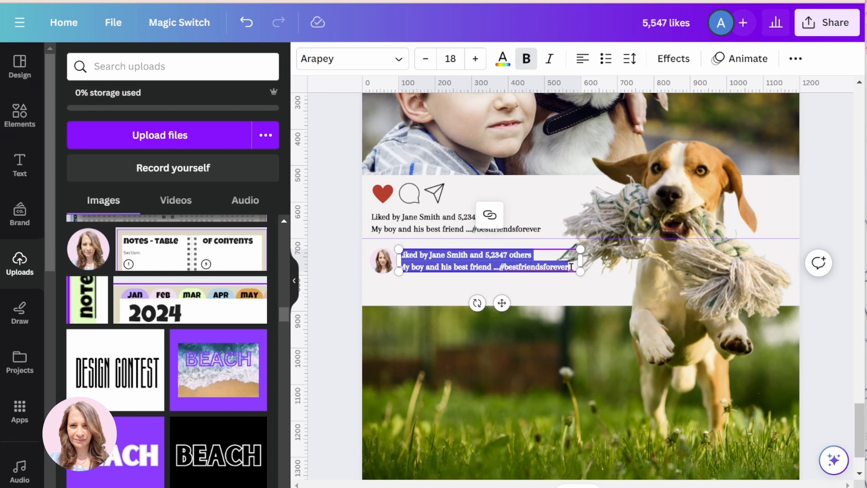
{"action": "type", "text": "Mary Smith"}
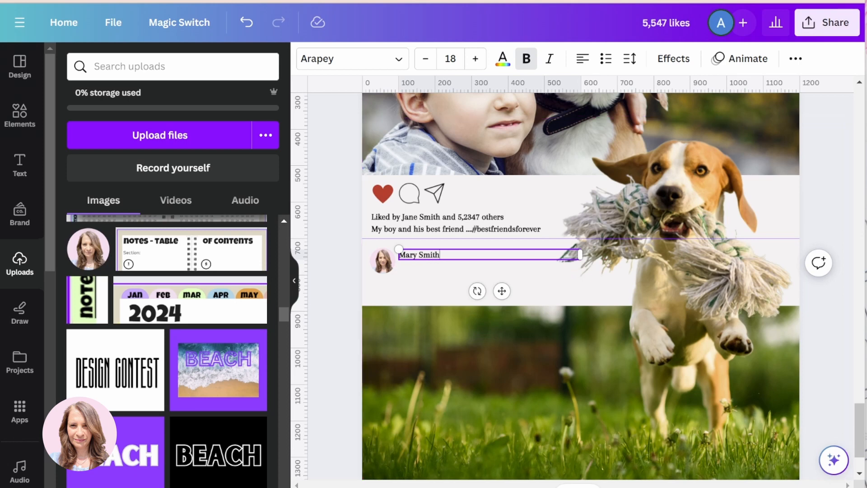
Step: Set the profile name's font size to 26 and fit its text box to the name, slightly away from the portrait
{"action": "scroll", "coordinate": [578, 271], "scroll_direction": "up", "scroll_amount": 1}
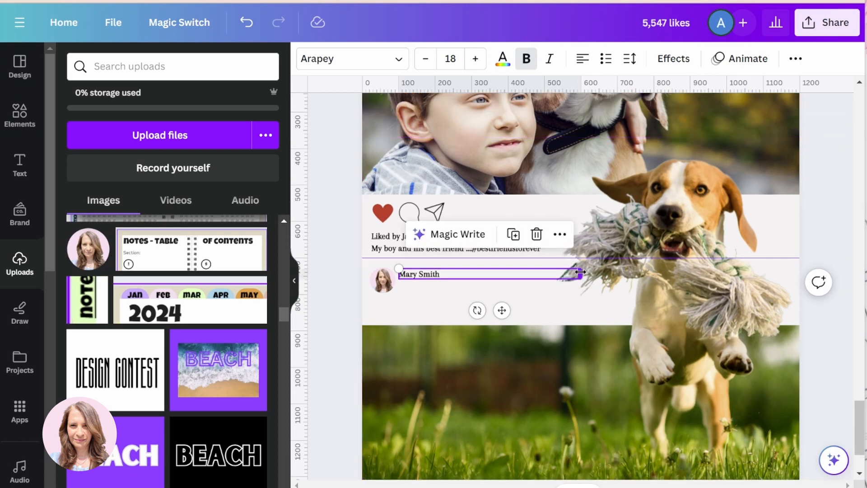
{"action": "left_click_drag", "start_coordinate": [580, 273], "coordinate": [462, 271]}
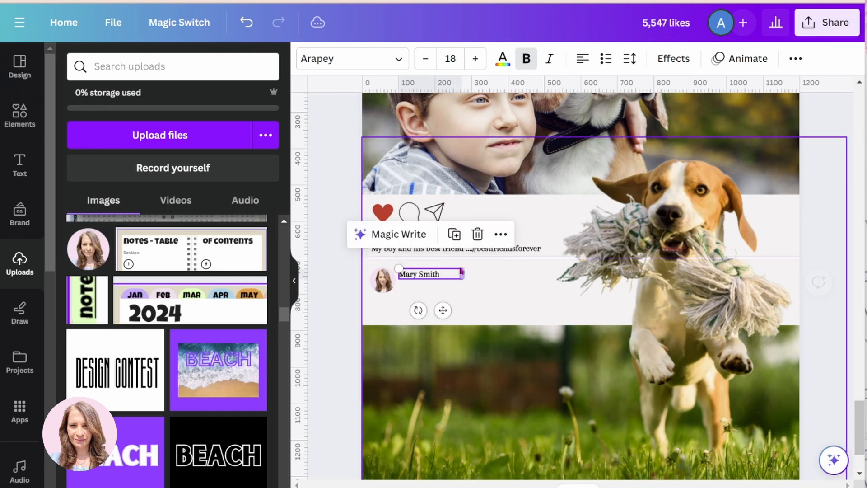
{"action": "left_click", "coordinate": [474, 63]}
{"action": "left_click", "coordinate": [474, 63]}
{"action": "left_click", "coordinate": [474, 63]}
{"action": "left_click", "coordinate": [474, 63]}
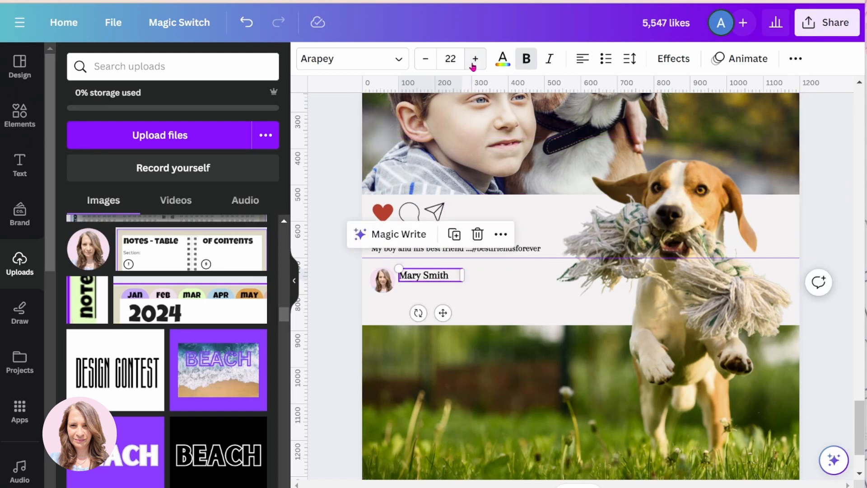
{"action": "left_click", "coordinate": [473, 64]}
{"action": "left_click", "coordinate": [475, 61]}
{"action": "left_click", "coordinate": [474, 61]}
{"action": "left_click", "coordinate": [474, 61]}
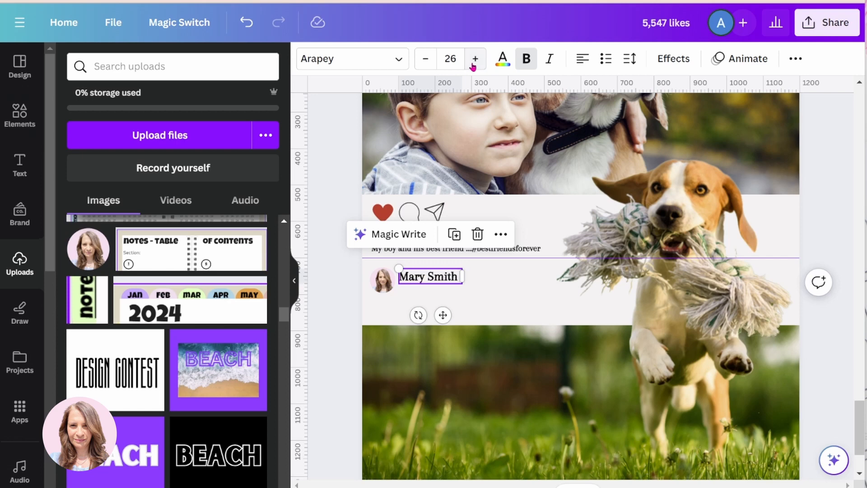
{"action": "left_click_drag", "start_coordinate": [463, 276], "coordinate": [469, 276]}
{"action": "left_click_drag", "start_coordinate": [444, 315], "coordinate": [446, 320]}
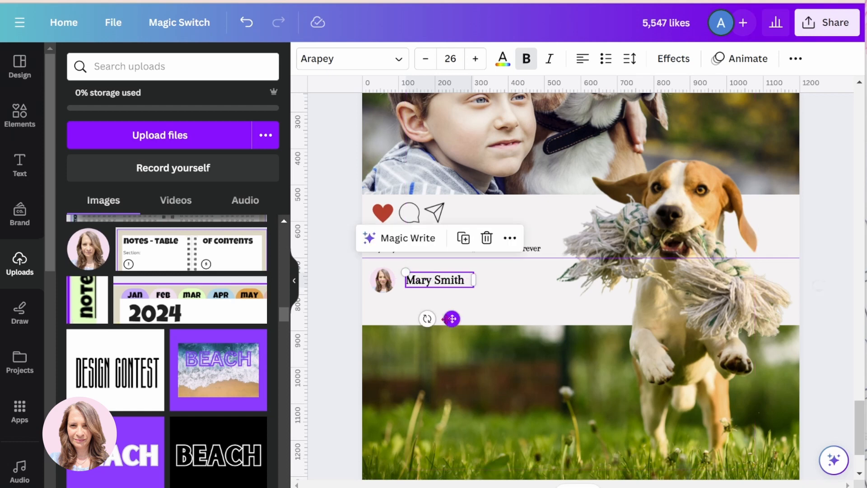
Step: Enlarge the portrait with the name centred beside it, and move the liked-by and caption text up closer to the reaction icons
{"action": "left_click", "coordinate": [337, 289]}
{"action": "left_click", "coordinate": [383, 280]}
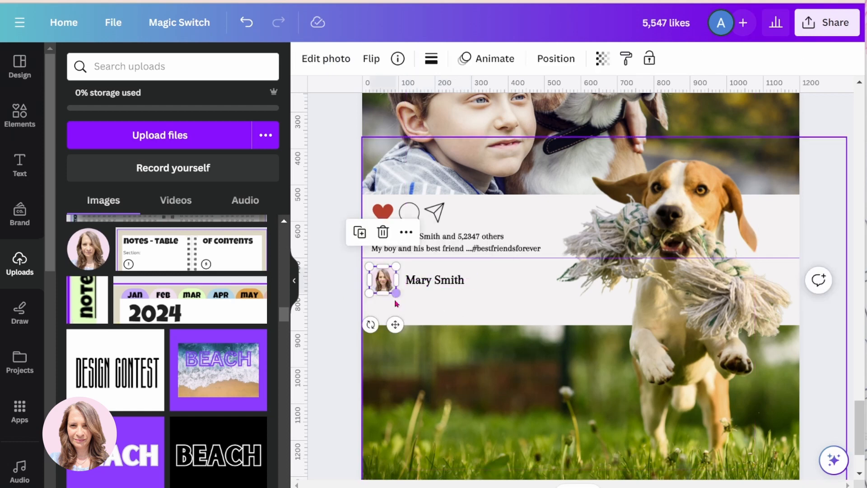
{"action": "mouse_move", "coordinate": [398, 297]}
{"action": "left_mouse_down"}
{"action": "mouse_move", "coordinate": [426, 285]}
{"action": "mouse_move", "coordinate": [427, 297]}
{"action": "mouse_move", "coordinate": [381, 293]}
{"action": "mouse_move", "coordinate": [409, 318]}
{"action": "mouse_move", "coordinate": [396, 302]}
{"action": "left_mouse_up"}
{"action": "left_click", "coordinate": [426, 282]}
{"action": "left_click_drag", "start_coordinate": [396, 302], "coordinate": [396, 301]}
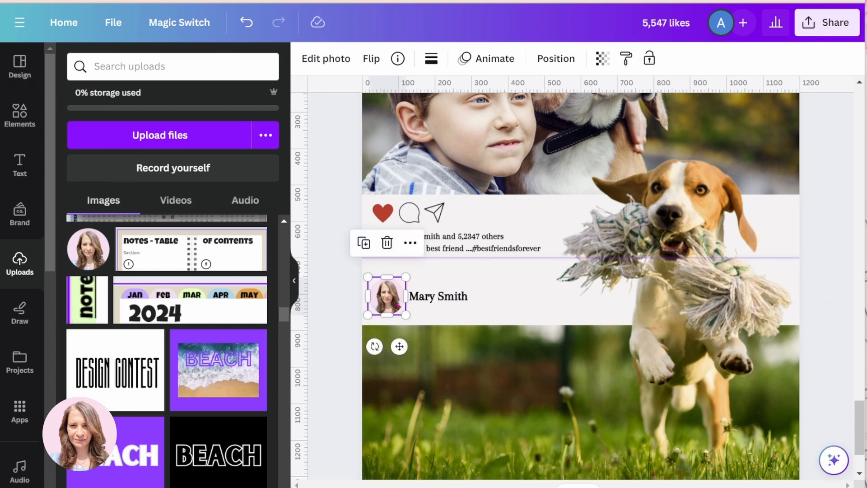
{"action": "left_click", "coordinate": [337, 286]}
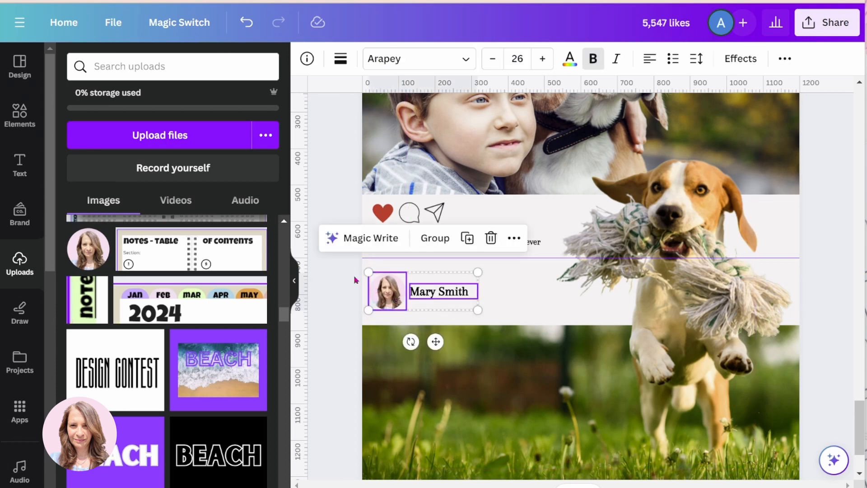
{"action": "left_click", "coordinate": [323, 273]}
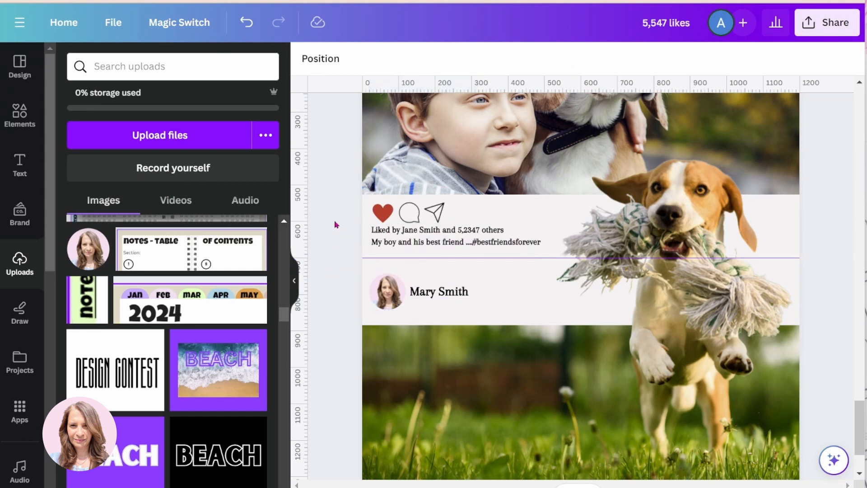
Step: Clear the "send" search from the elements library and add a square shape to the page
{"action": "left_click", "coordinate": [20, 123]}
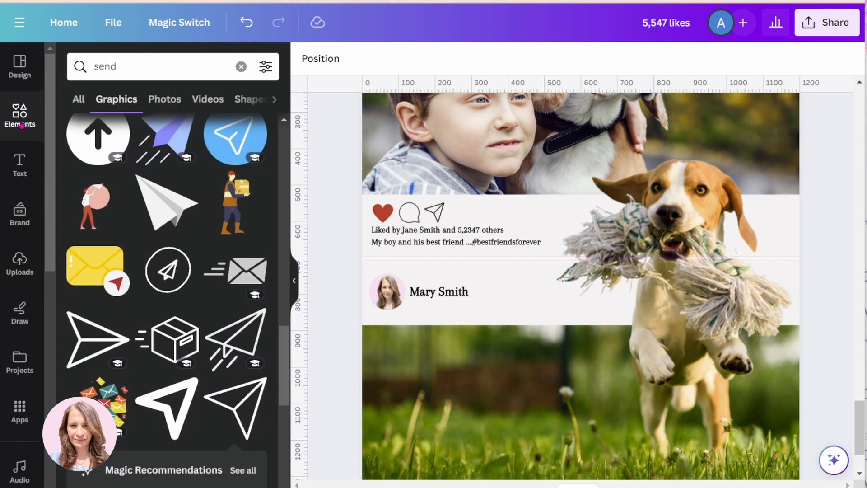
{"action": "left_click", "coordinate": [78, 99]}
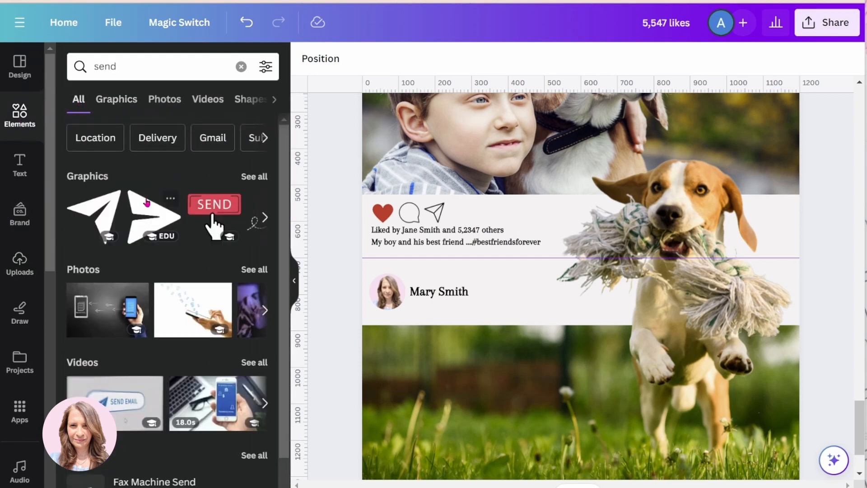
{"action": "left_click", "coordinate": [116, 99]}
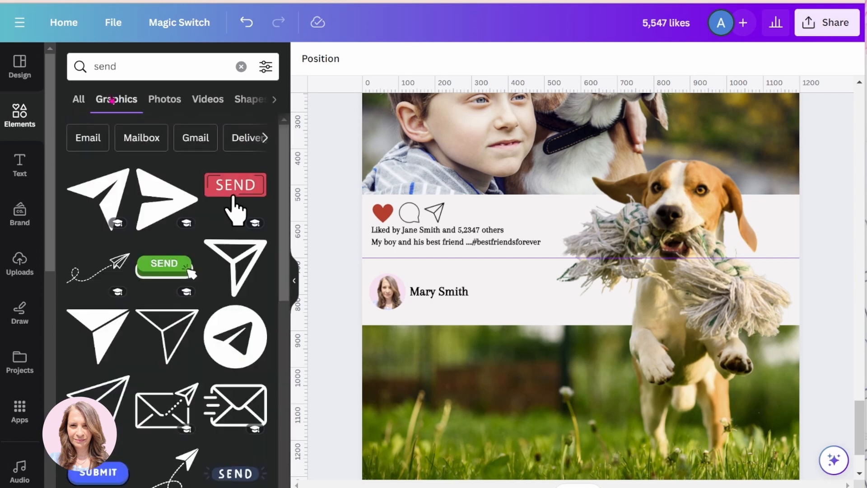
{"action": "left_click", "coordinate": [79, 100]}
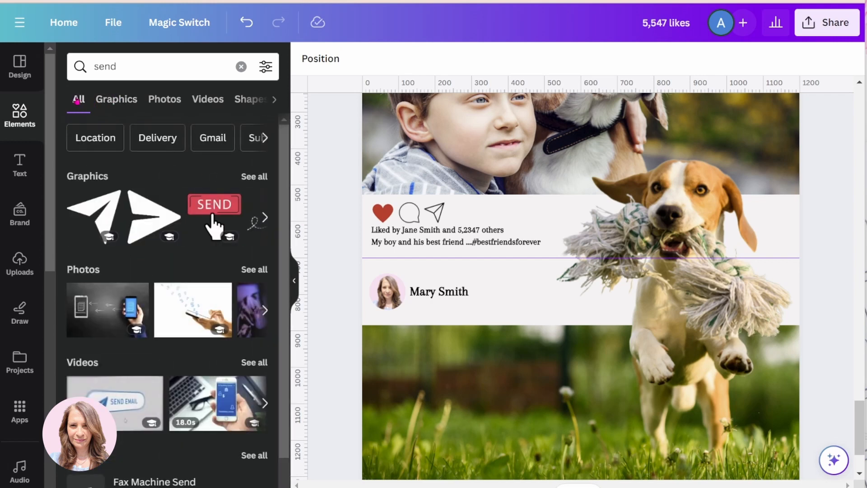
{"action": "left_click", "coordinate": [241, 67]}
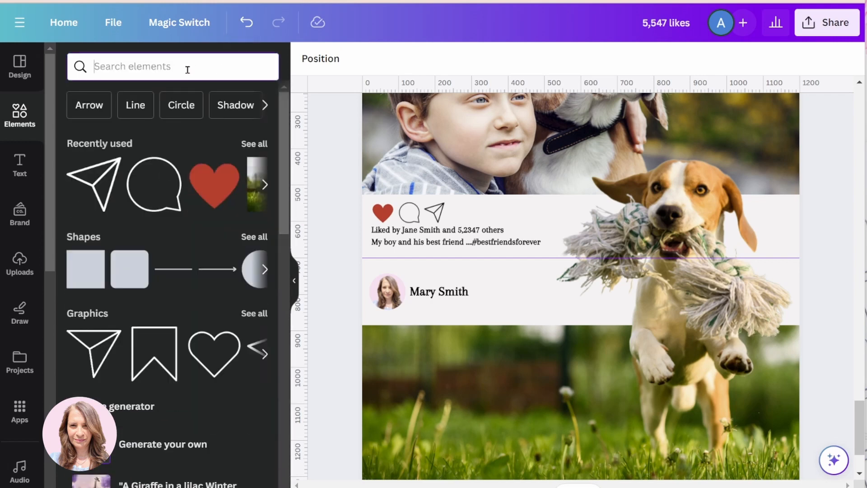
{"action": "left_click", "coordinate": [86, 269]}
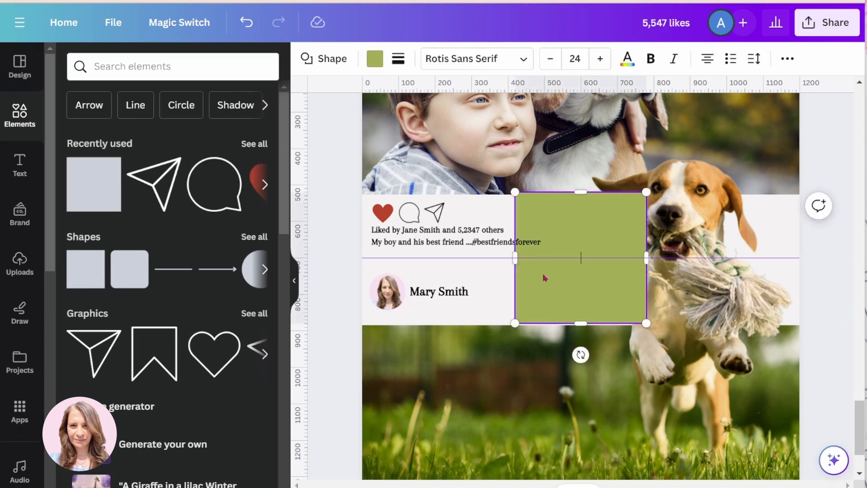
Step: Flatten the square into a thin bar spanning the full page width between the caption and the profile row
{"action": "left_click_drag", "start_coordinate": [581, 192], "coordinate": [575, 304]}
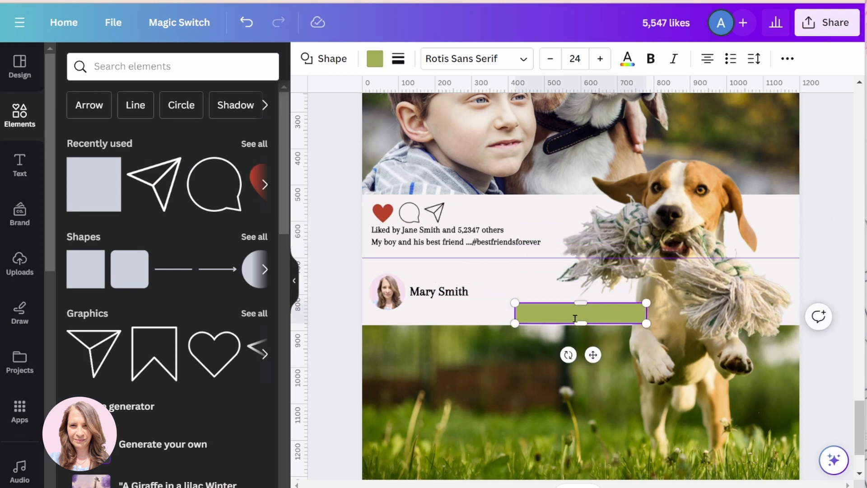
{"action": "left_click_drag", "start_coordinate": [592, 354], "coordinate": [440, 301]}
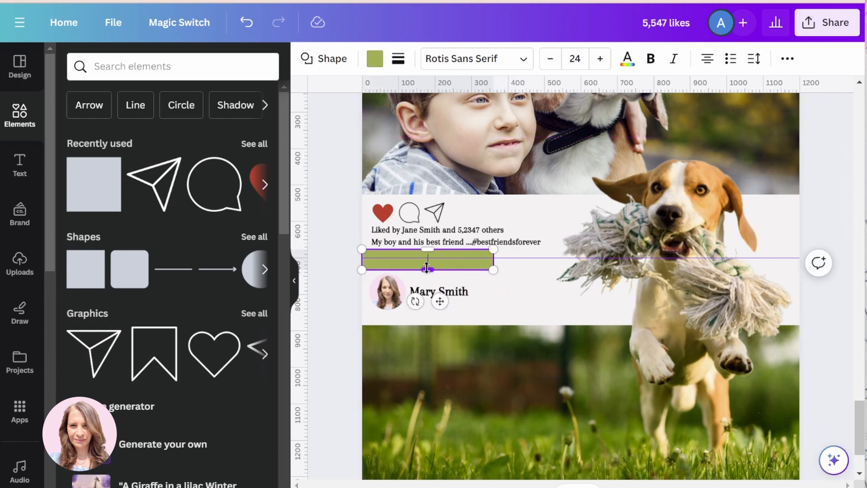
{"action": "left_click_drag", "start_coordinate": [427, 268], "coordinate": [428, 265]}
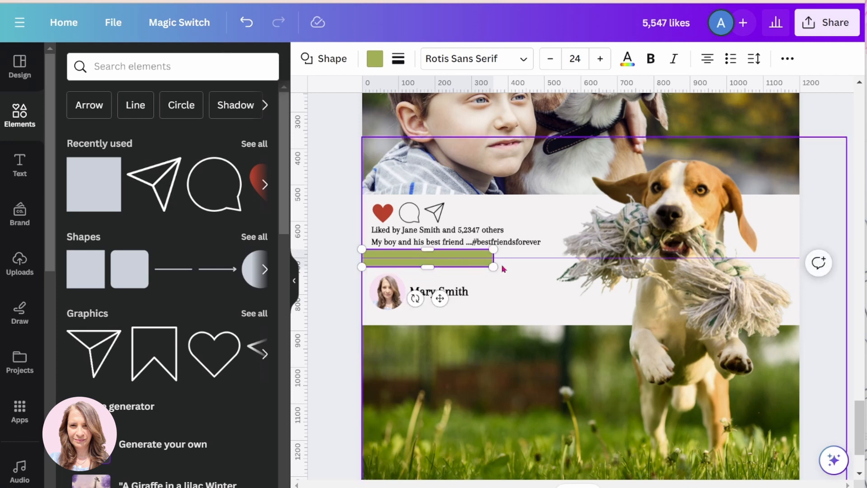
{"action": "left_click_drag", "start_coordinate": [494, 266], "coordinate": [799, 267]}
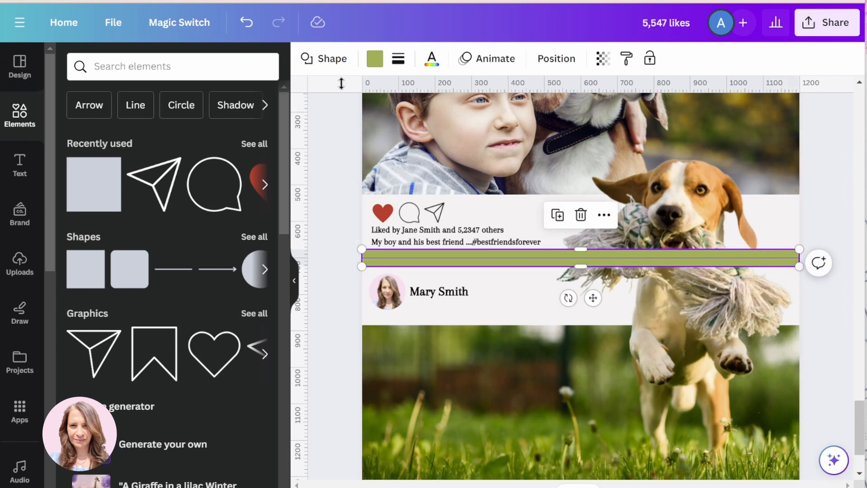
Step: Fill the bar with the document's light gray and remove the horizontal ruler guide running across it
{"action": "left_click", "coordinate": [371, 67]}
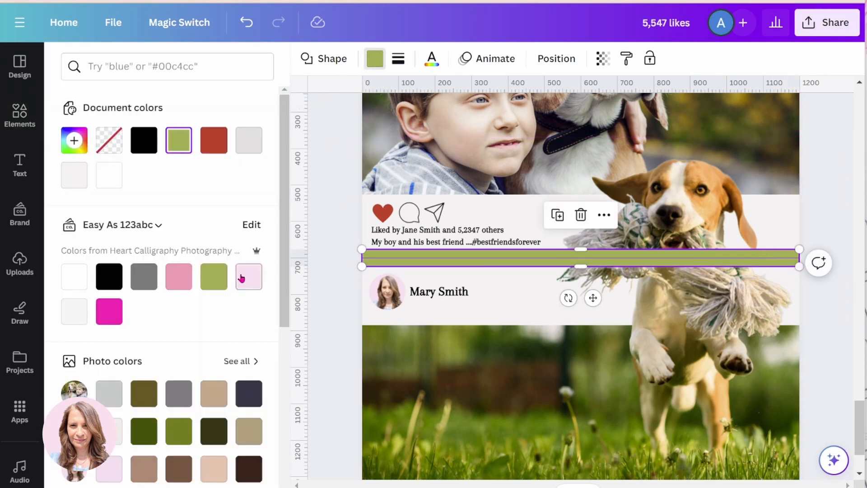
{"action": "left_click", "coordinate": [82, 318]}
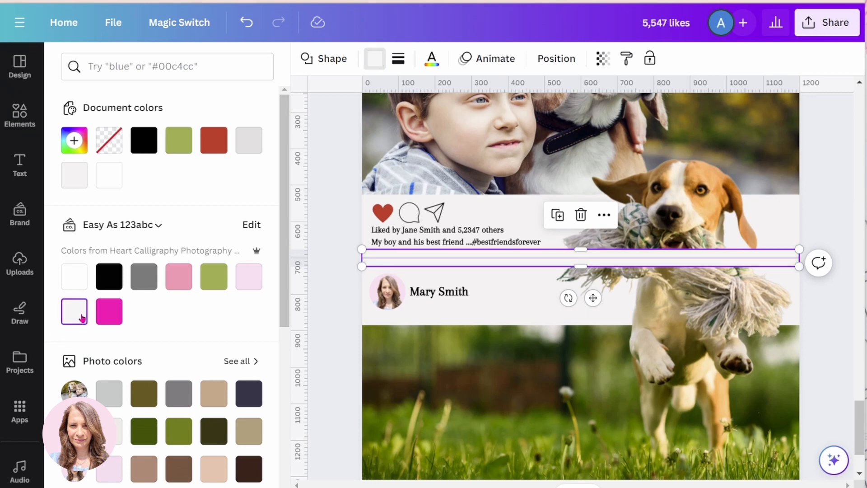
{"action": "left_click", "coordinate": [249, 141]}
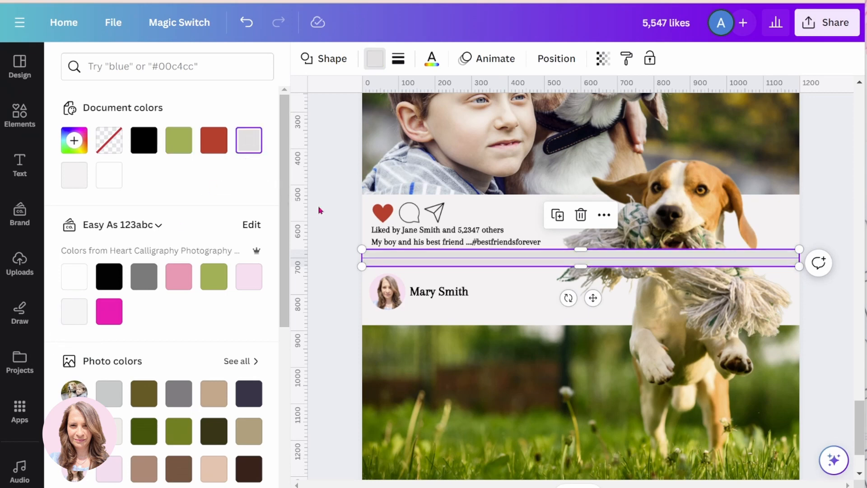
{"action": "left_click", "coordinate": [324, 208]}
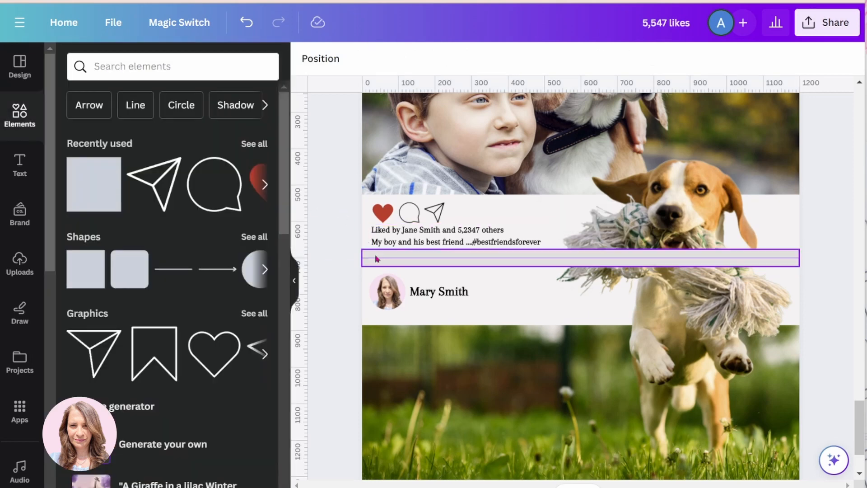
{"action": "mouse_move", "coordinate": [376, 258]}
{"action": "left_mouse_down"}
{"action": "mouse_move", "coordinate": [388, 232]}
{"action": "mouse_move", "coordinate": [408, 60]}
{"action": "left_mouse_up"}
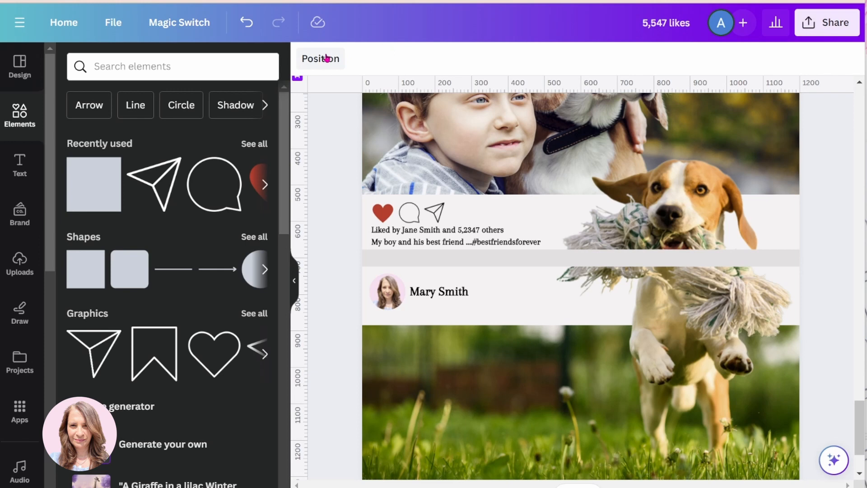
Step: Add a straight line along the middle of the gray bar and extend it across the full page width
{"action": "left_click", "coordinate": [167, 273]}
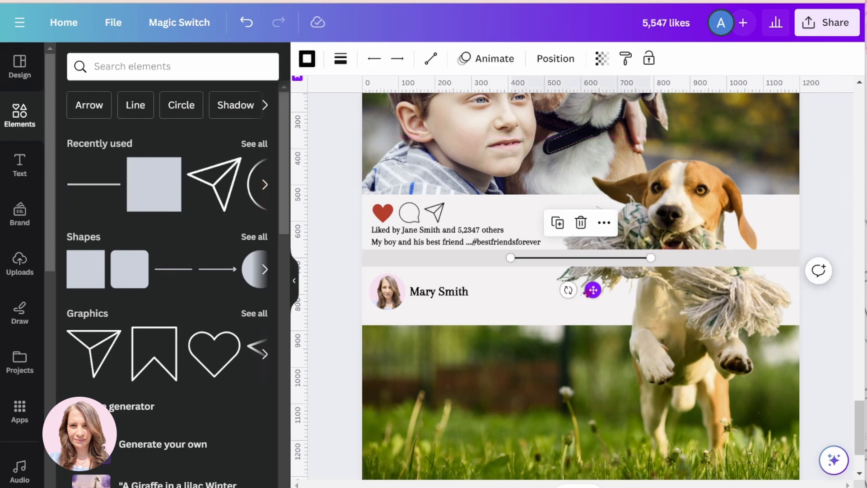
{"action": "left_click_drag", "start_coordinate": [590, 290], "coordinate": [441, 297]}
{"action": "left_click_drag", "start_coordinate": [502, 259], "coordinate": [799, 258]}
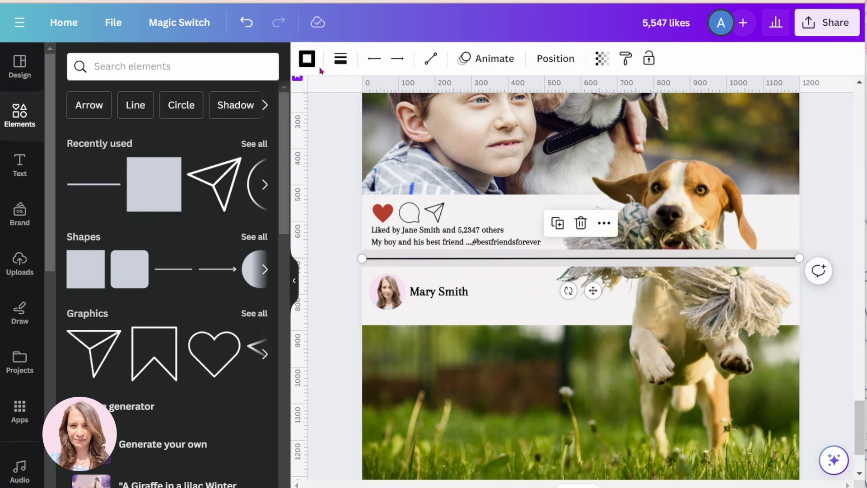
Step: Recolor the line running through the gray bar to custom light gray #D4D4D4
{"action": "left_click", "coordinate": [308, 61]}
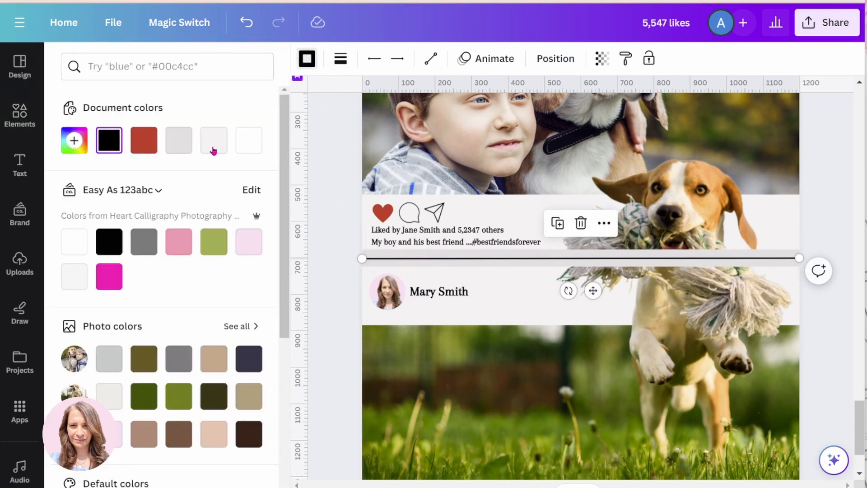
{"action": "left_click", "coordinate": [146, 240]}
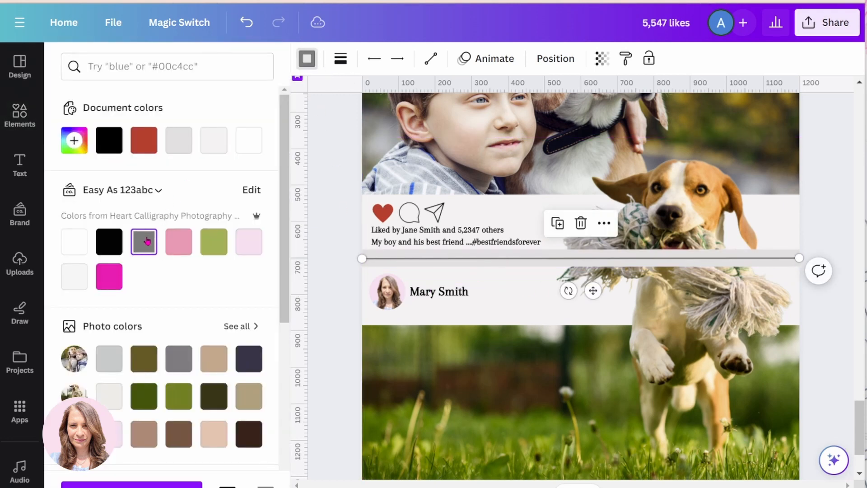
{"action": "left_click", "coordinate": [74, 141]}
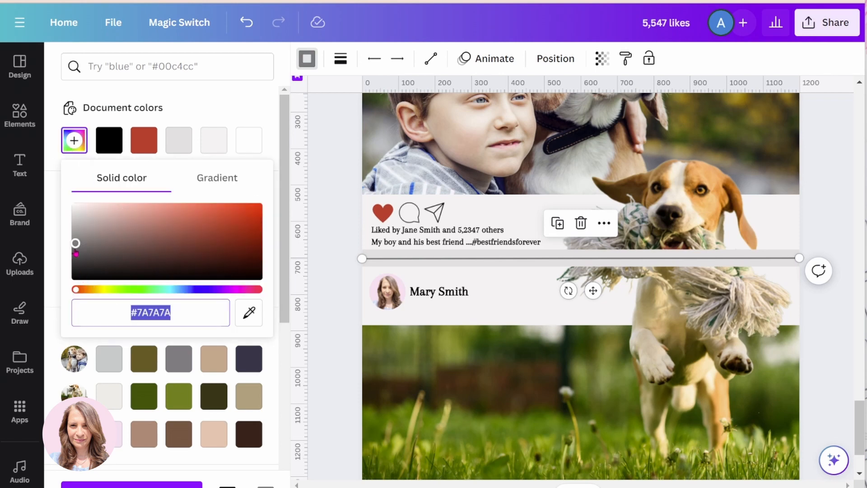
{"action": "left_click_drag", "start_coordinate": [76, 246], "coordinate": [65, 221]}
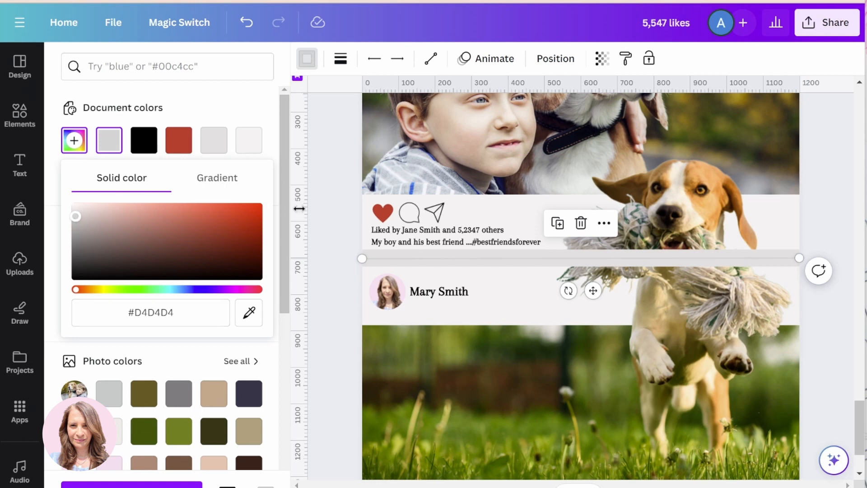
{"action": "left_click", "coordinate": [324, 205]}
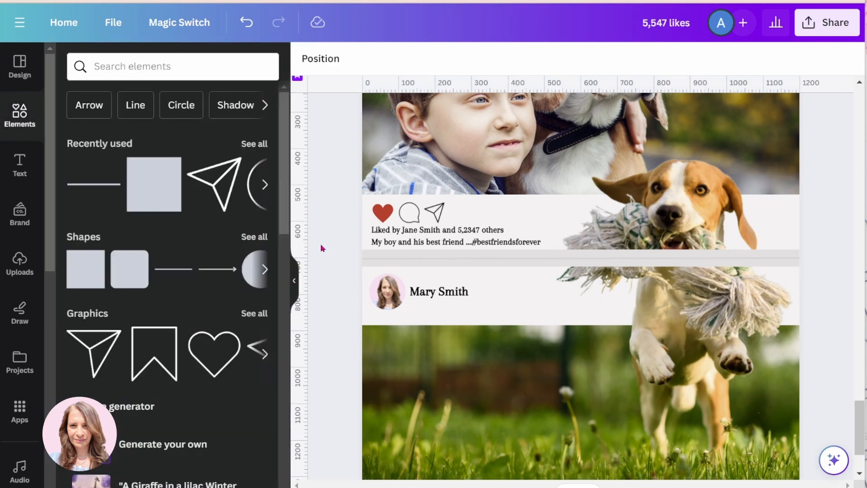
Step: Select the gray bar together with its line and send both backward behind the beagle cutout
{"action": "left_click", "coordinate": [383, 267]}
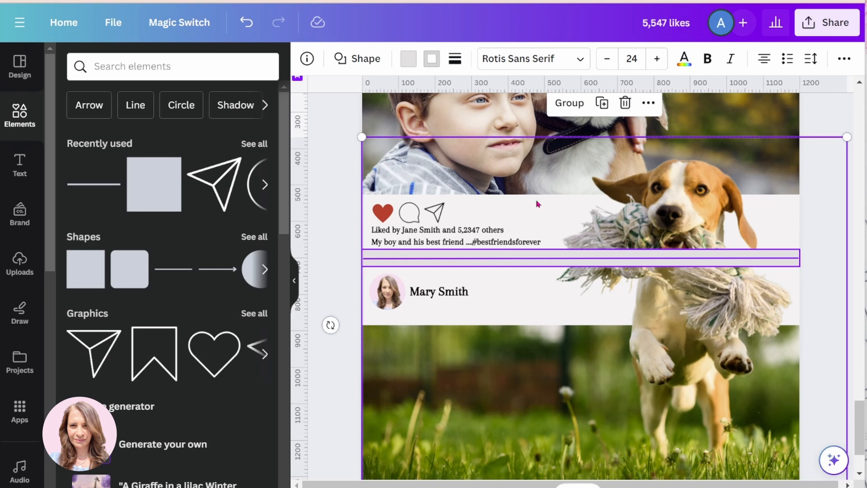
{"action": "left_click", "coordinate": [520, 257]}
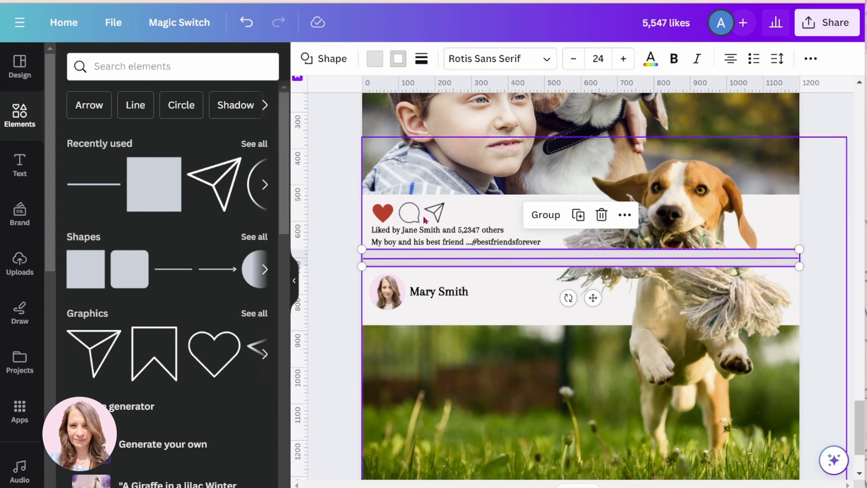
{"action": "left_click", "coordinate": [811, 58]}
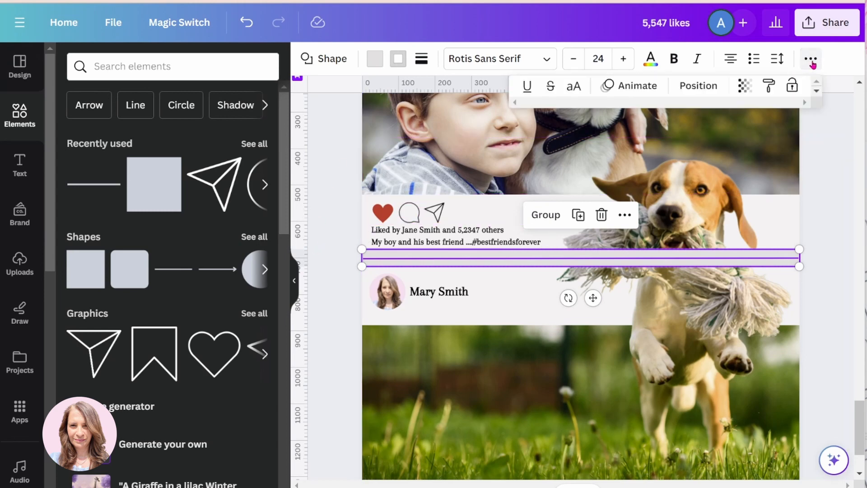
{"action": "left_click", "coordinate": [700, 87]}
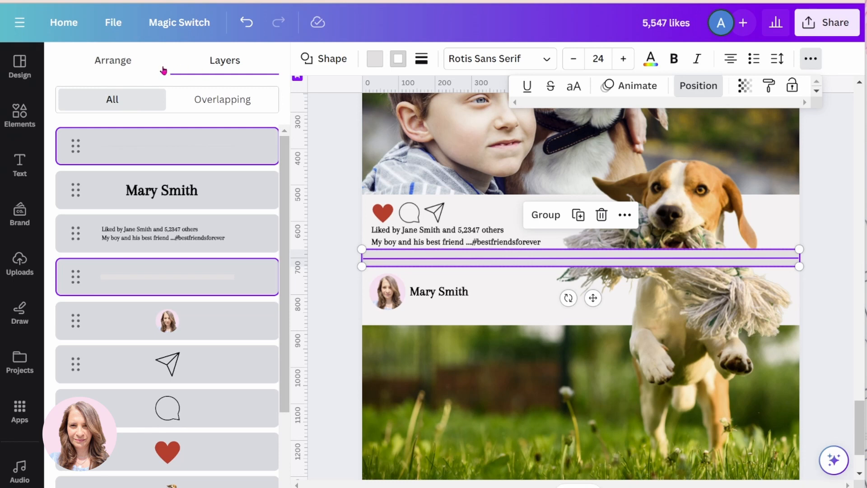
{"action": "left_click", "coordinate": [113, 61]}
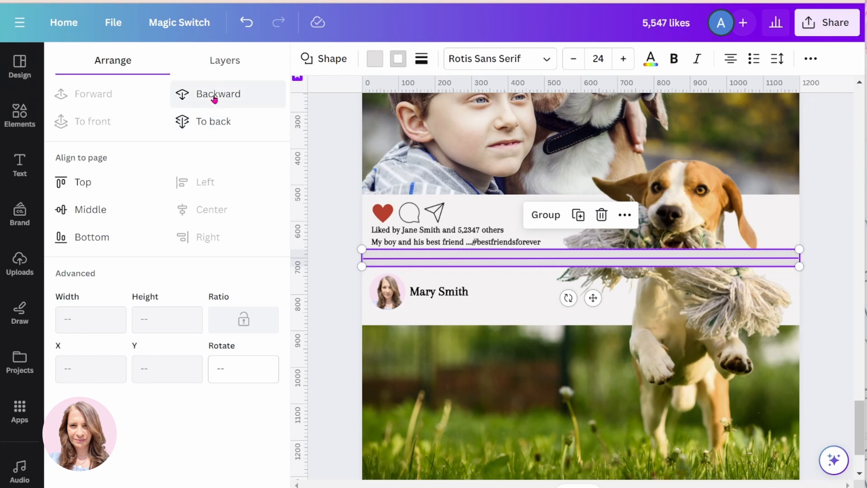
{"action": "left_click", "coordinate": [215, 97]}
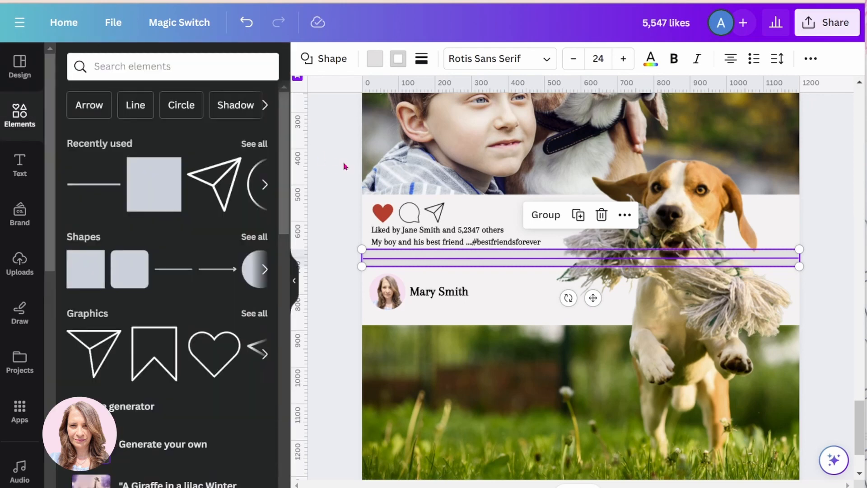
{"action": "key", "text": "Escape"}
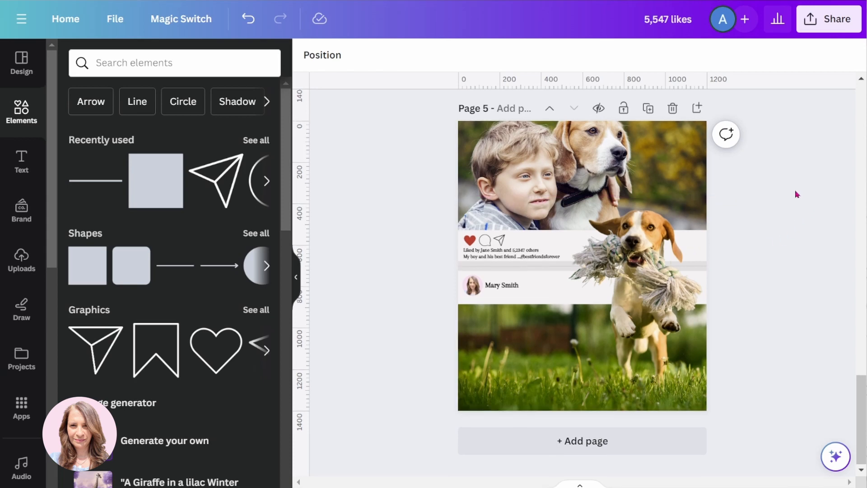
Step: Apply a Drop shadow effect to the beagle cutout photo
{"action": "left_click", "coordinate": [649, 240]}
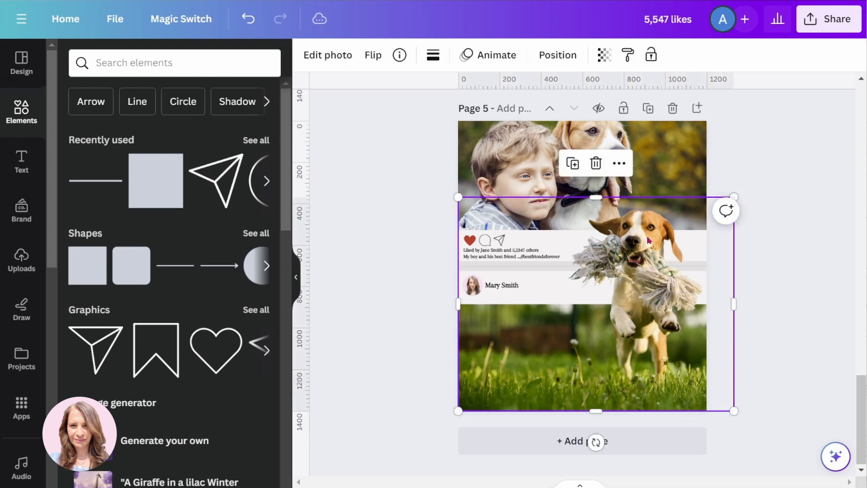
{"action": "left_click", "coordinate": [319, 62]}
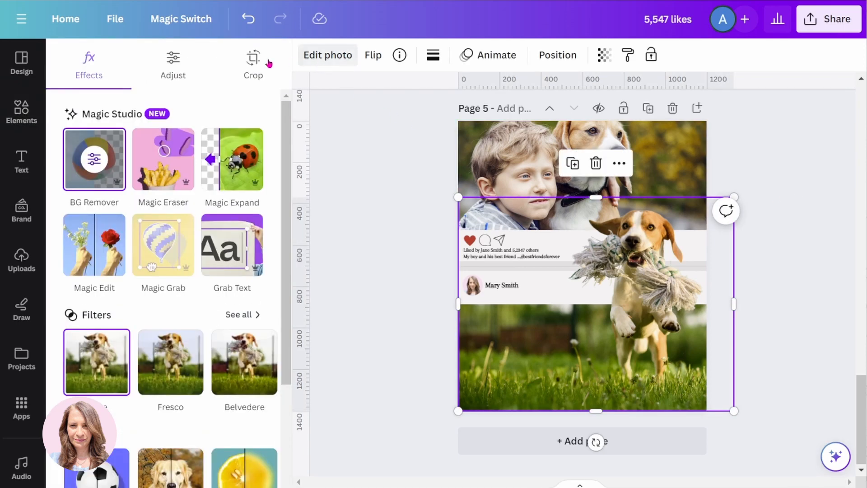
{"action": "scroll", "coordinate": [103, 397], "scroll_direction": "down", "scroll_amount": 1}
{"action": "scroll", "coordinate": [96, 348], "scroll_direction": "down", "scroll_amount": 3}
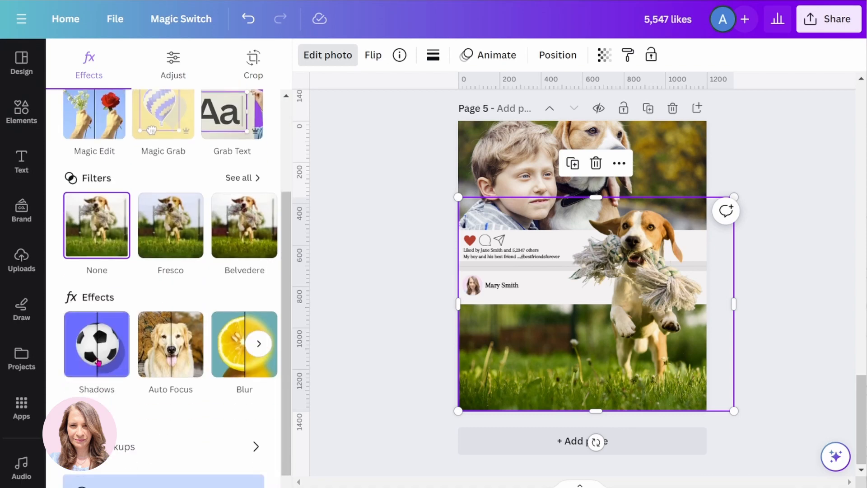
{"action": "left_click", "coordinate": [96, 348]}
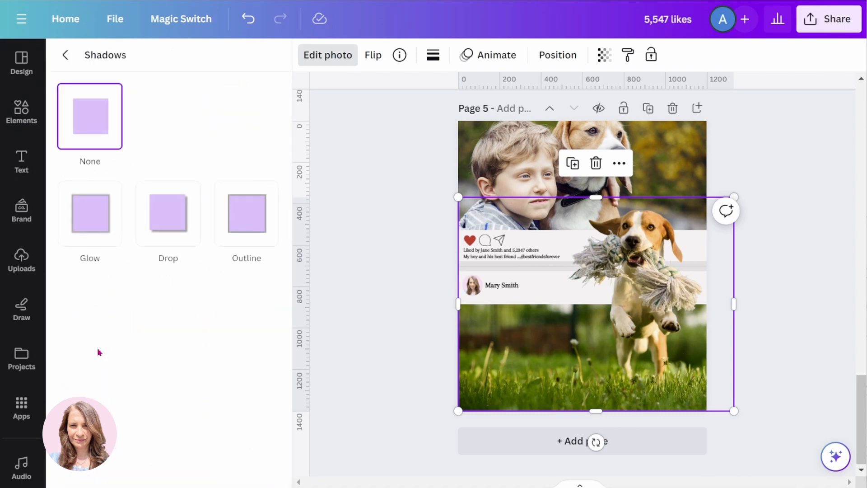
{"action": "left_click", "coordinate": [171, 216]}
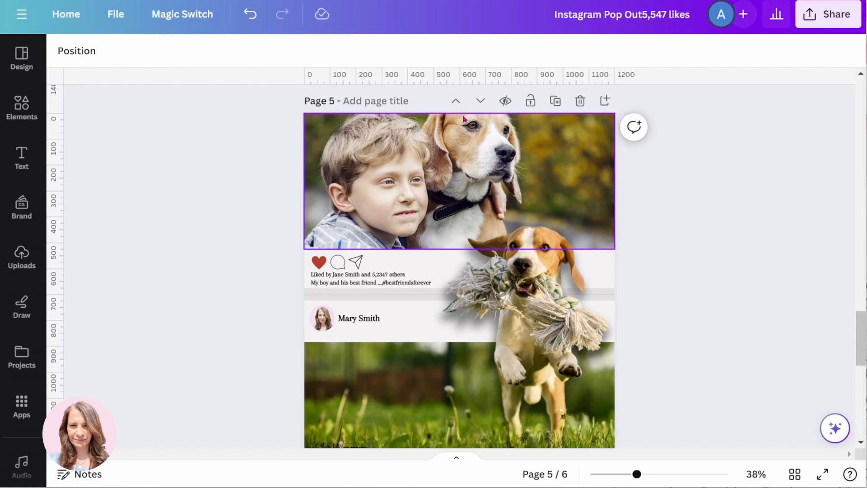
{"action": "scroll", "coordinate": [787, 311], "scroll_direction": "down", "scroll_amount": 2}
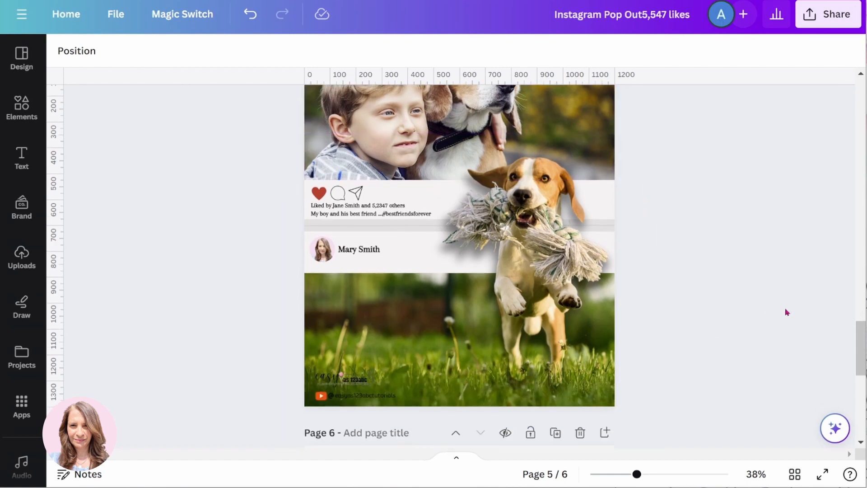
{"action": "scroll", "coordinate": [787, 312], "scroll_direction": "down", "scroll_amount": 4}
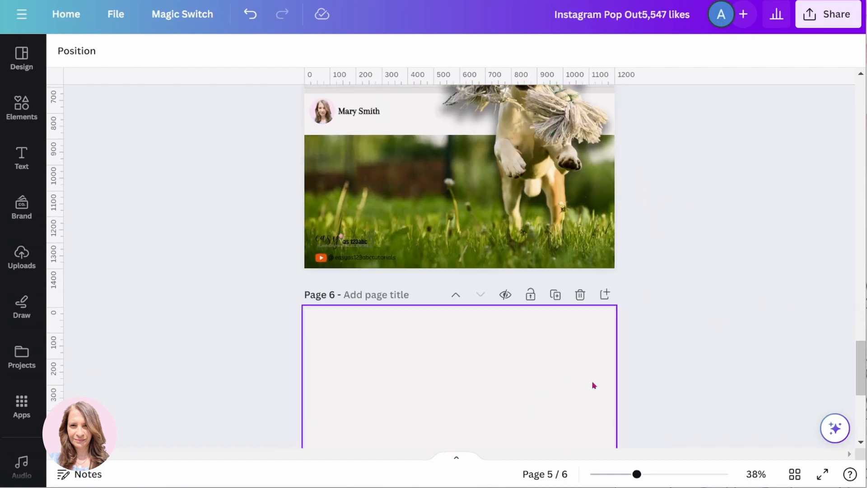
{"action": "scroll", "coordinate": [676, 297], "scroll_direction": "up", "scroll_amount": 2}
{"action": "scroll", "coordinate": [676, 298], "scroll_direction": "up", "scroll_amount": 4}
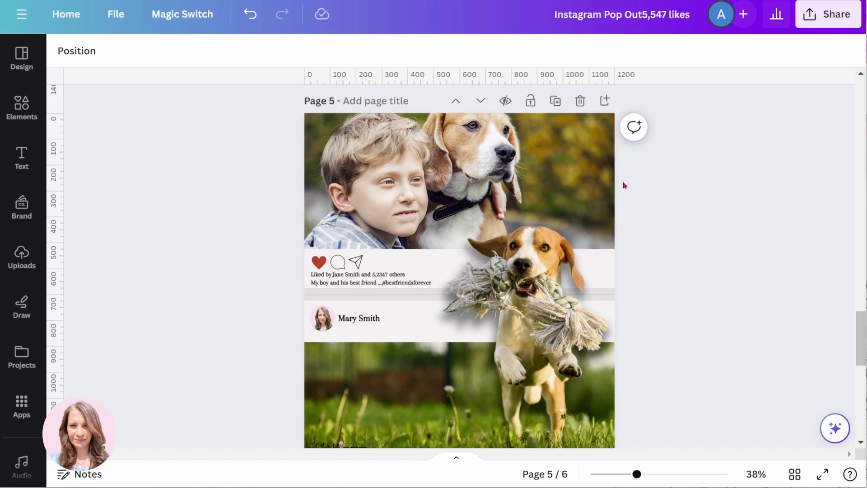
Step: Zoom the editor out to 33% and hide pages 1, 2 and 3 of the design
{"action": "left_click_drag", "start_coordinate": [636, 468], "coordinate": [632, 474]}
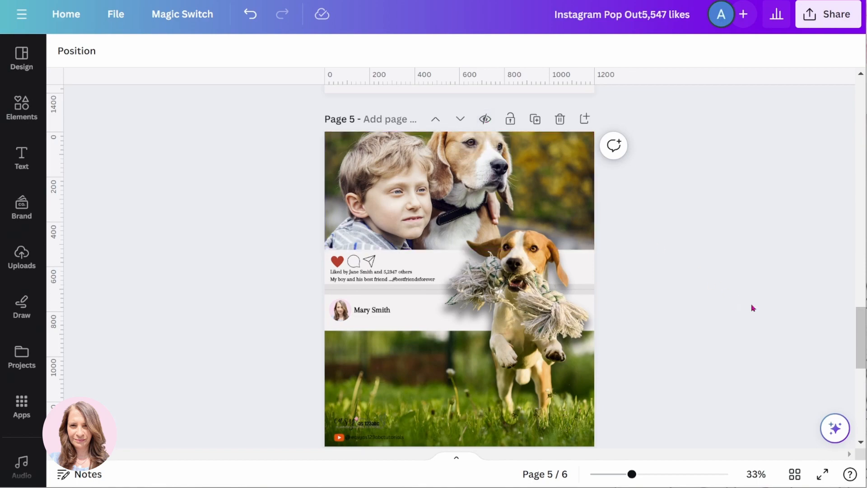
{"action": "left_click_drag", "start_coordinate": [857, 356], "coordinate": [839, 99]}
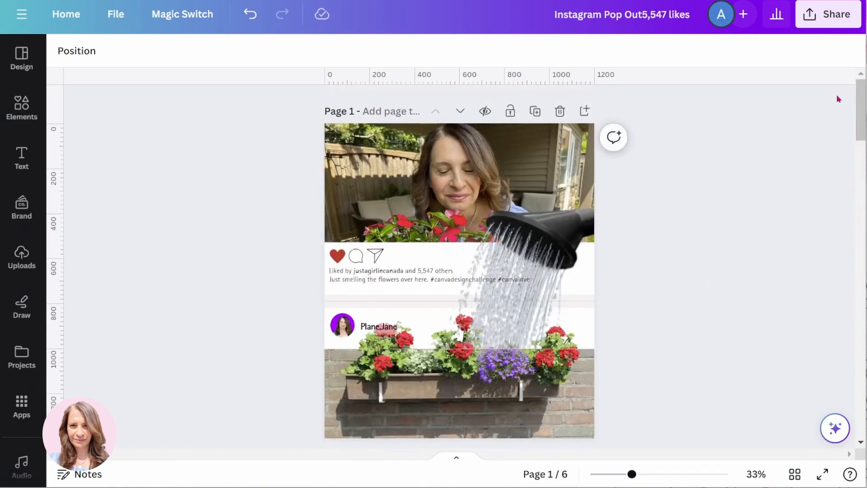
{"action": "left_click", "coordinate": [485, 111]}
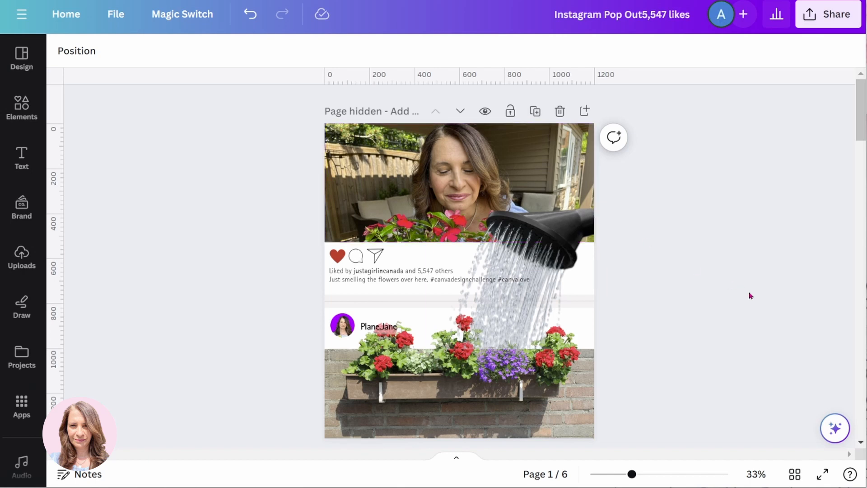
{"action": "scroll", "coordinate": [752, 296], "scroll_direction": "down", "scroll_amount": 3}
{"action": "scroll", "coordinate": [501, 348], "scroll_direction": "down", "scroll_amount": 3}
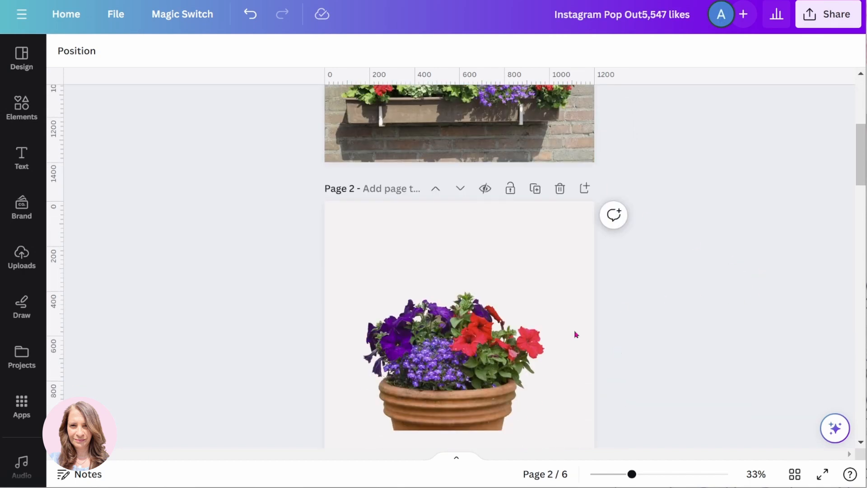
{"action": "left_click", "coordinate": [485, 188]}
{"action": "scroll", "coordinate": [611, 259], "scroll_direction": "down", "scroll_amount": 7}
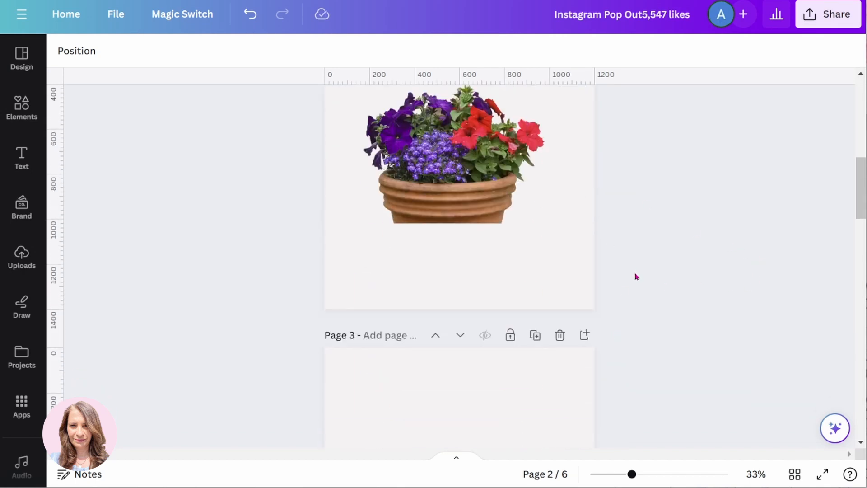
{"action": "left_click", "coordinate": [485, 198]}
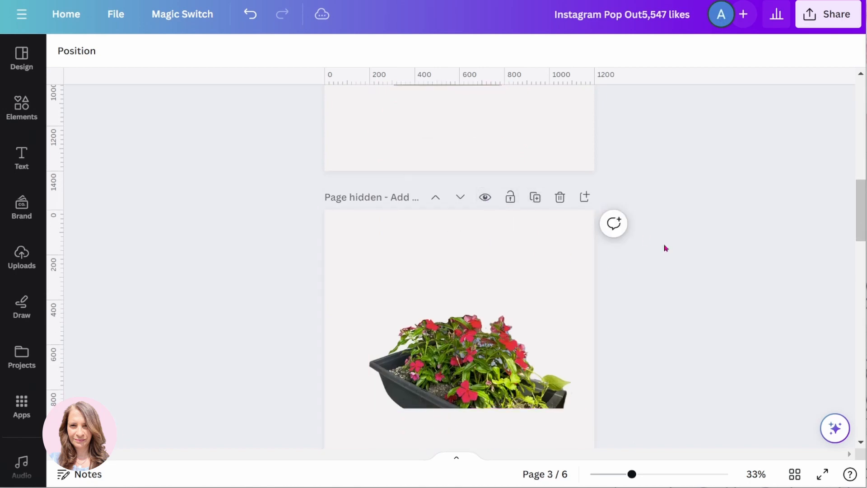
Step: Hide pages 4 and 6, keeping the beagle post on page 5 unhidden, and return to page 5
{"action": "scroll", "coordinate": [664, 246], "scroll_direction": "down", "scroll_amount": 7}
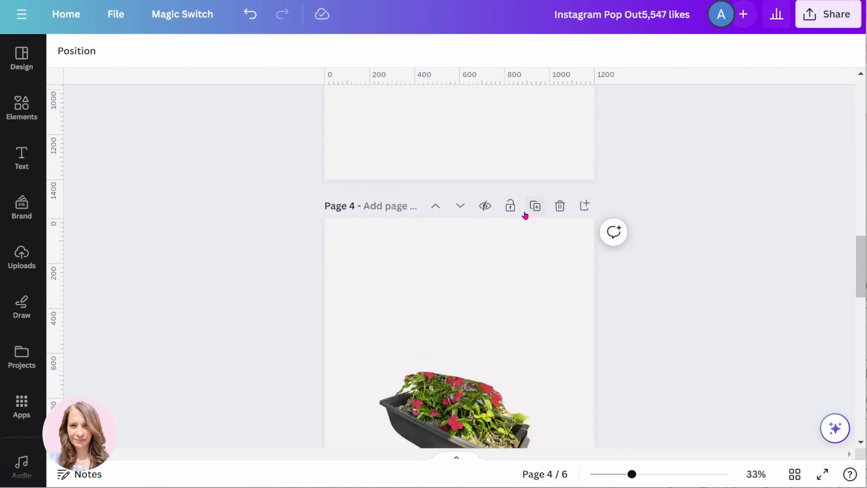
{"action": "left_click", "coordinate": [485, 206]}
{"action": "scroll", "coordinate": [699, 261], "scroll_direction": "down", "scroll_amount": 7}
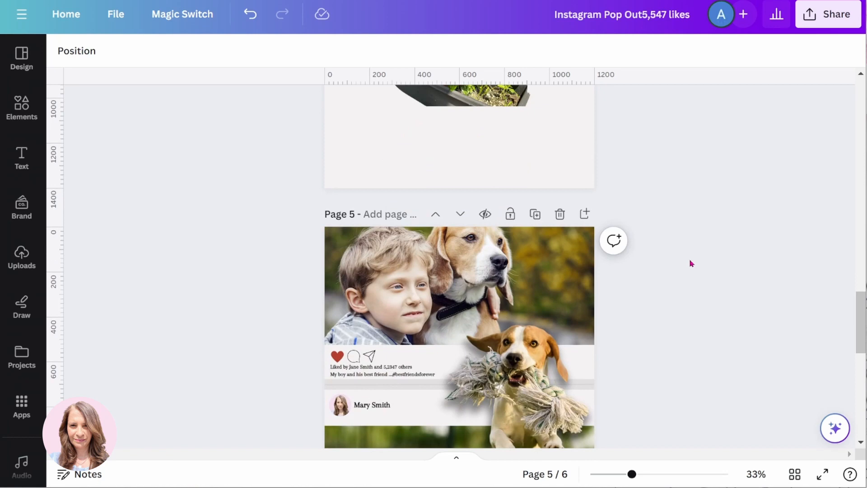
{"action": "scroll", "coordinate": [689, 259], "scroll_direction": "down", "scroll_amount": 2}
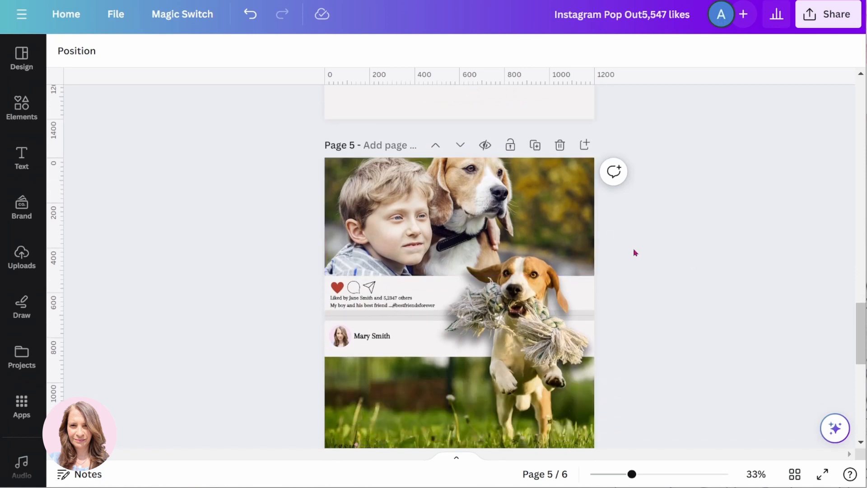
{"action": "scroll", "coordinate": [672, 274], "scroll_direction": "down", "scroll_amount": 3}
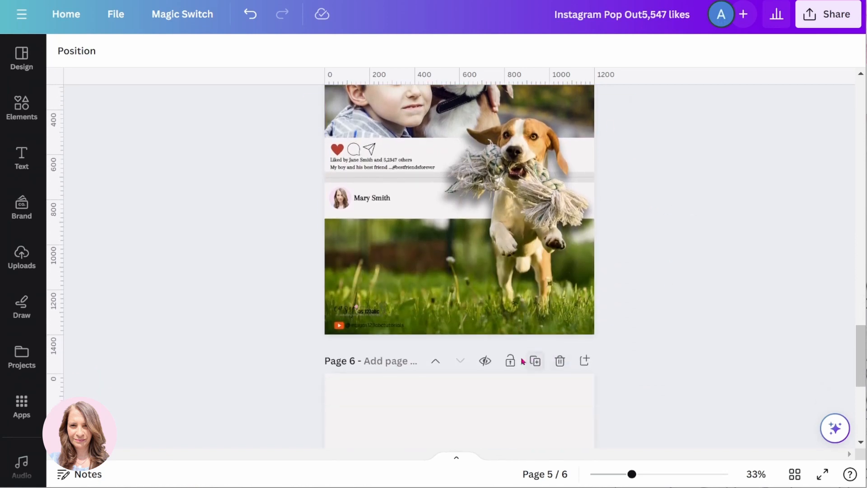
{"action": "left_click", "coordinate": [486, 361]}
{"action": "scroll", "coordinate": [649, 339], "scroll_direction": "up", "scroll_amount": 2}
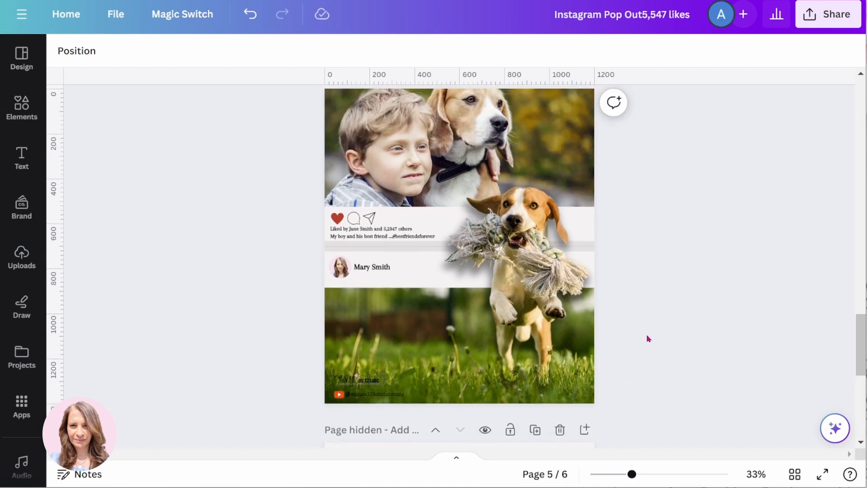
{"action": "scroll", "coordinate": [649, 339], "scroll_direction": "up", "scroll_amount": 2}
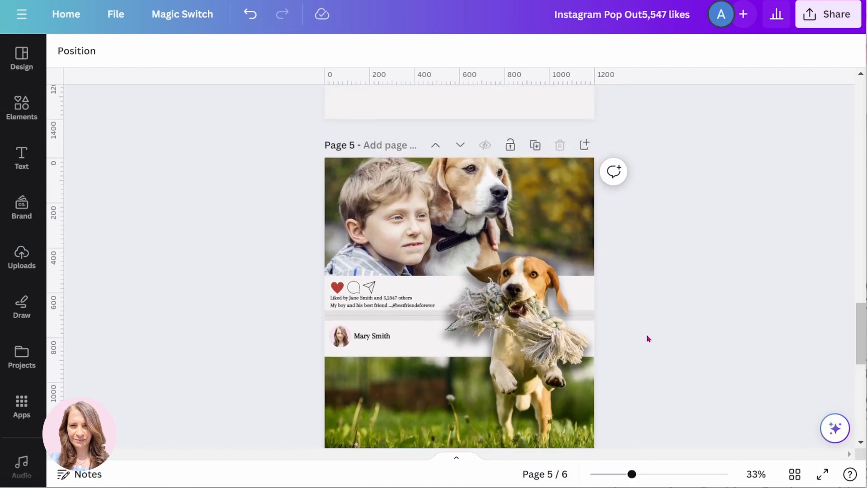
Step: Open the design's sharing options and check the access choices for the collaboration link
{"action": "left_click", "coordinate": [823, 20]}
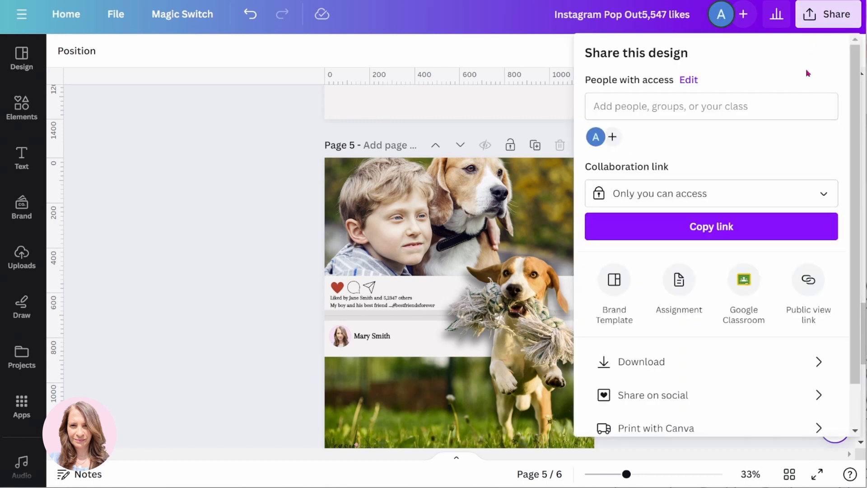
{"action": "left_click", "coordinate": [822, 195]}
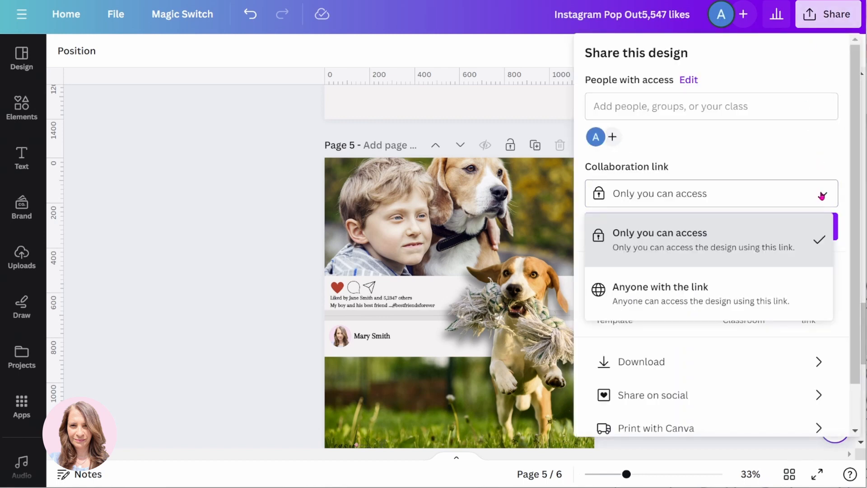
{"action": "left_click", "coordinate": [822, 195]}
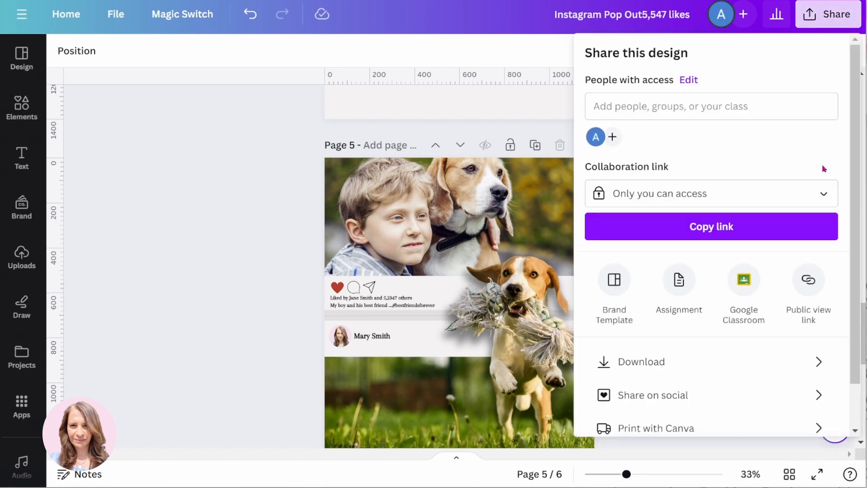
Step: Download only the current page 5 as a PNG at size 1 (1,200 × 1,400 px)
{"action": "left_click", "coordinate": [617, 365]}
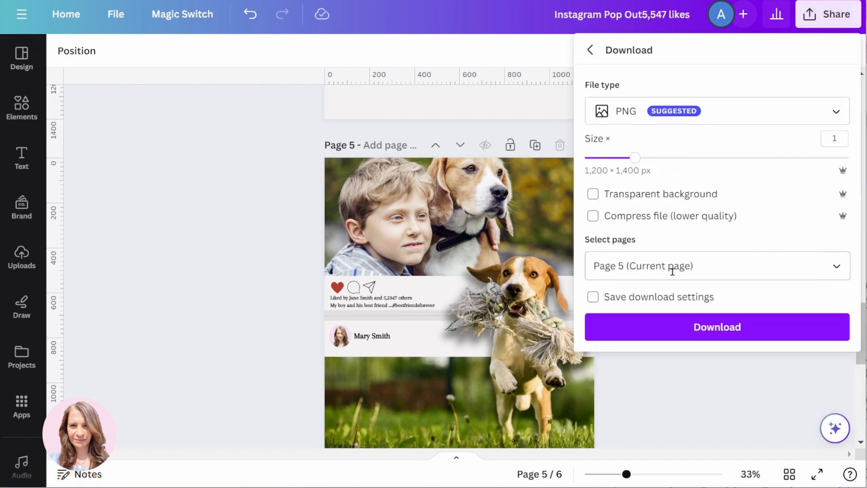
{"action": "left_click", "coordinate": [836, 265]}
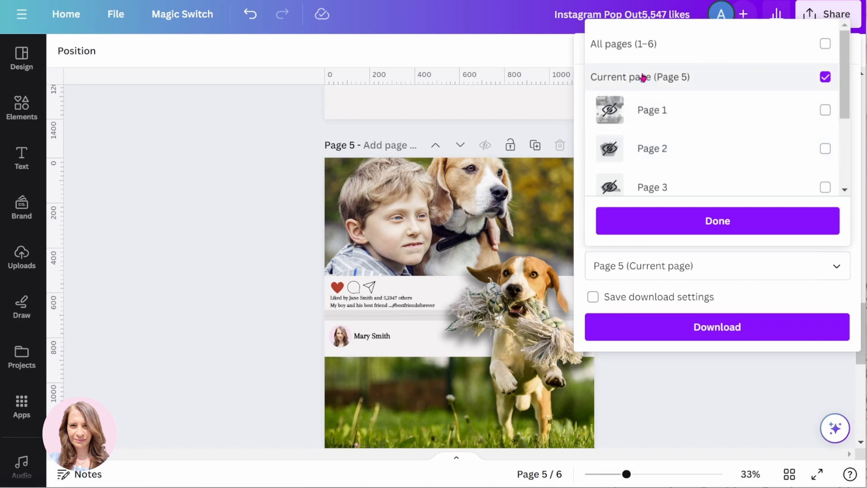
{"action": "left_click", "coordinate": [734, 222]}
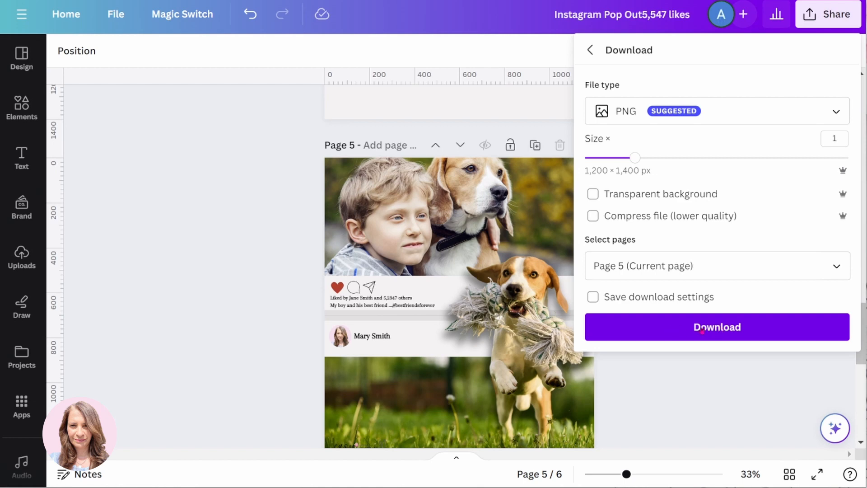
{"action": "left_click", "coordinate": [705, 329]}
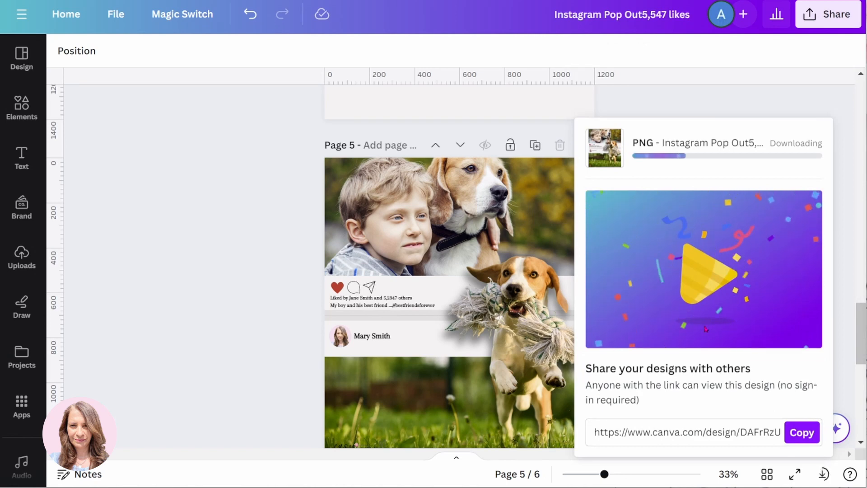
{"action": "left_click", "coordinate": [283, 239]}
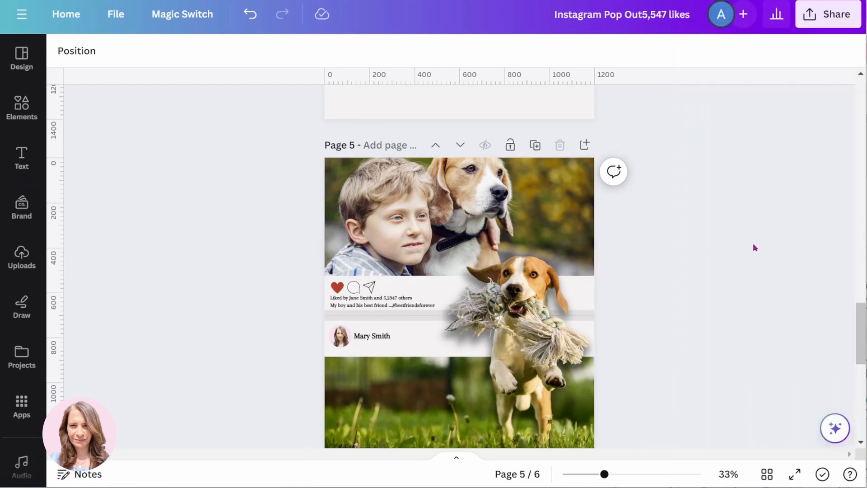
Step: Unhide the blank page 6 below the beagle post
{"action": "scroll", "coordinate": [753, 244], "scroll_direction": "down", "scroll_amount": 2}
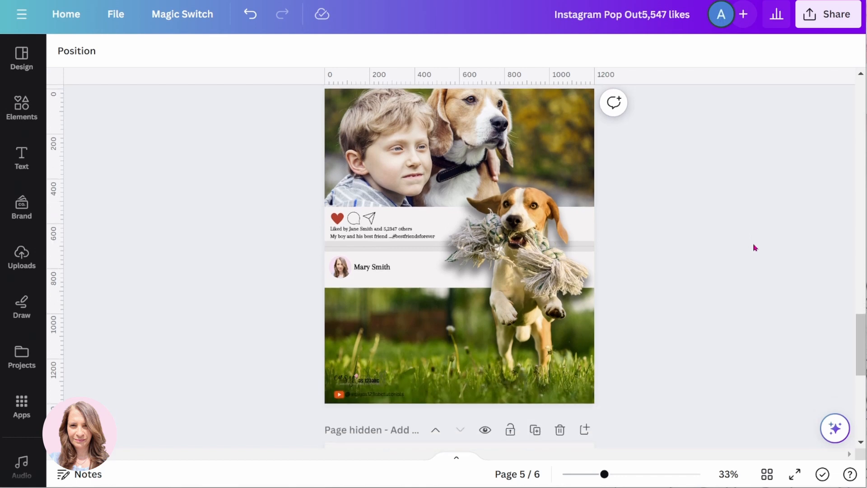
{"action": "scroll", "coordinate": [753, 243], "scroll_direction": "up", "scroll_amount": 2}
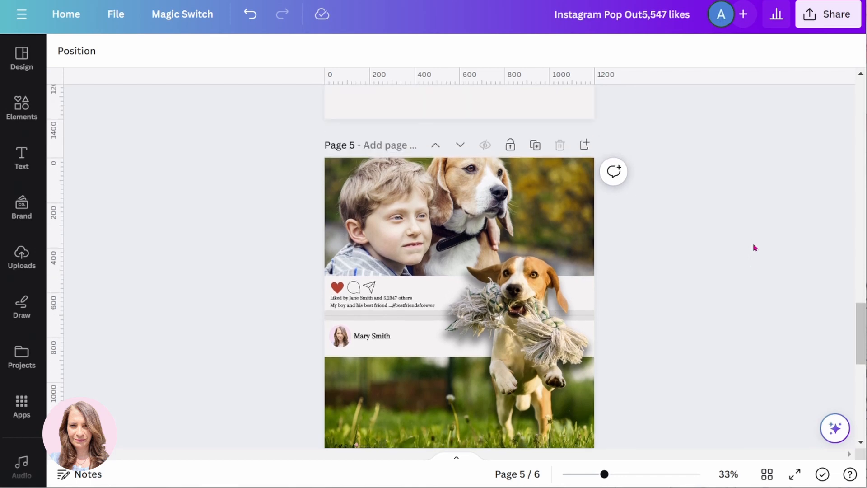
{"action": "scroll", "coordinate": [753, 243], "scroll_direction": "down", "scroll_amount": 6}
{"action": "scroll", "coordinate": [753, 244], "scroll_direction": "down", "scroll_amount": 4}
{"action": "left_click", "coordinate": [575, 242]}
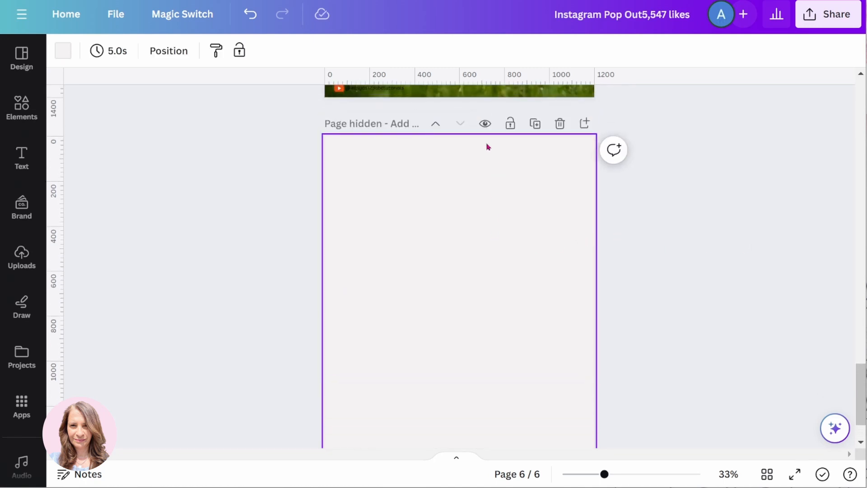
{"action": "left_click", "coordinate": [485, 123]}
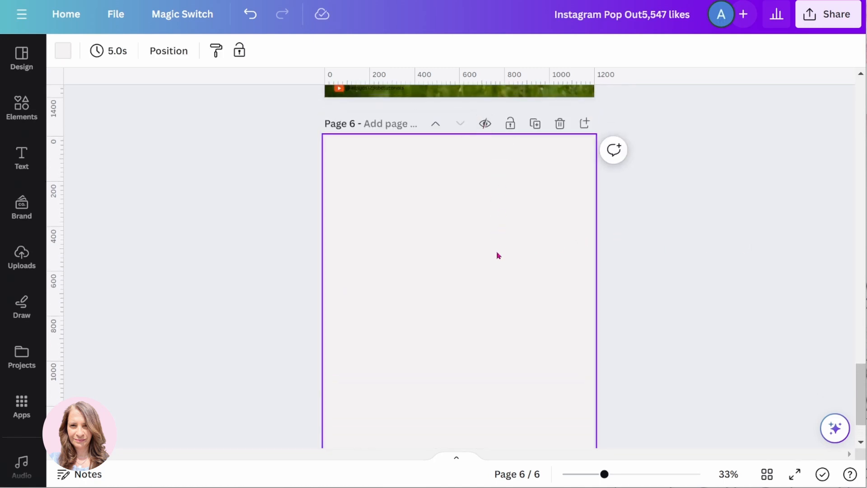
Step: Search the elements for GRID and add the single-photo grid to the blank page
{"action": "left_click", "coordinate": [24, 116]}
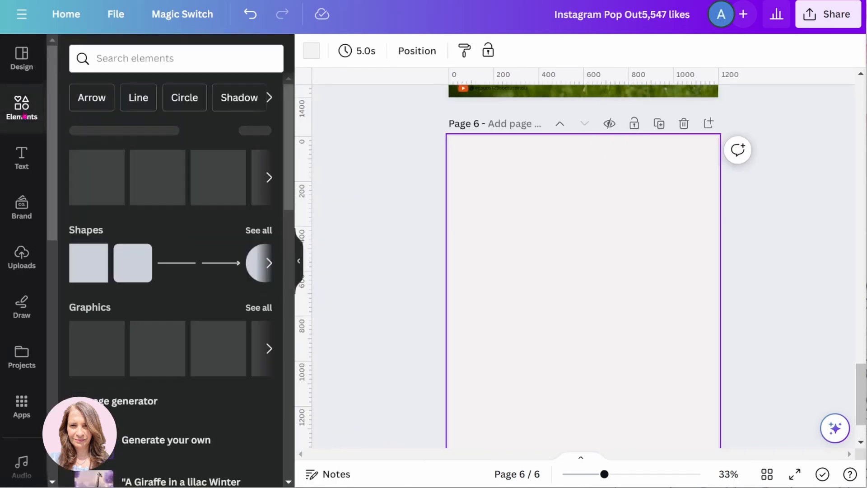
{"action": "left_click", "coordinate": [106, 63]}
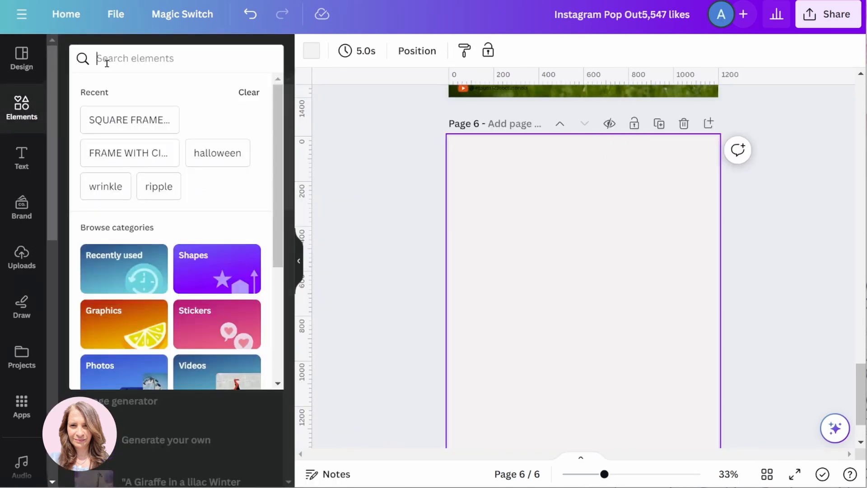
{"action": "type", "text": "sQUARE"}
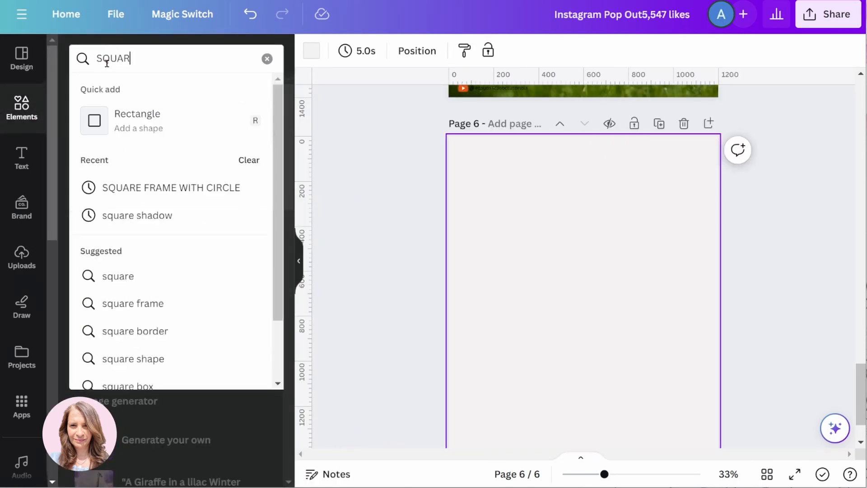
{"action": "type", "text": " GRID"}
{"action": "key", "text": "Return"}
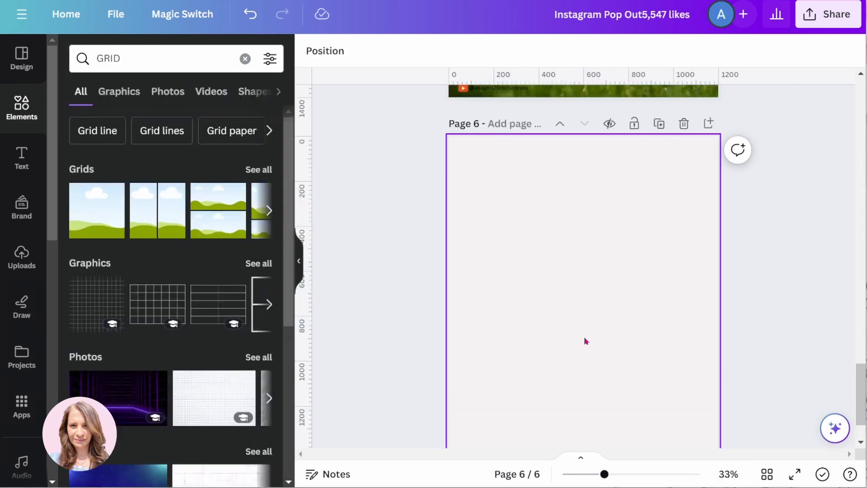
{"action": "left_click", "coordinate": [94, 212]}
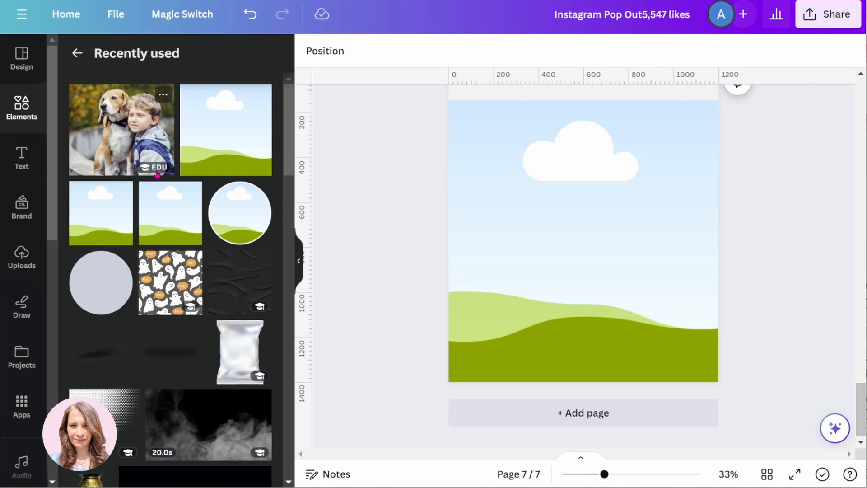
Step: Fill the grid on page 7 with the uploaded image of the finished beagle post
{"action": "left_click", "coordinate": [14, 256]}
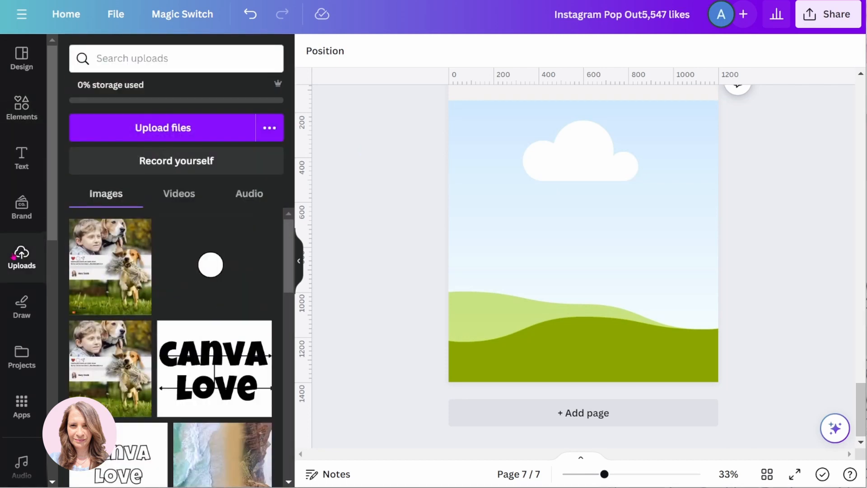
{"action": "left_click", "coordinate": [113, 250]}
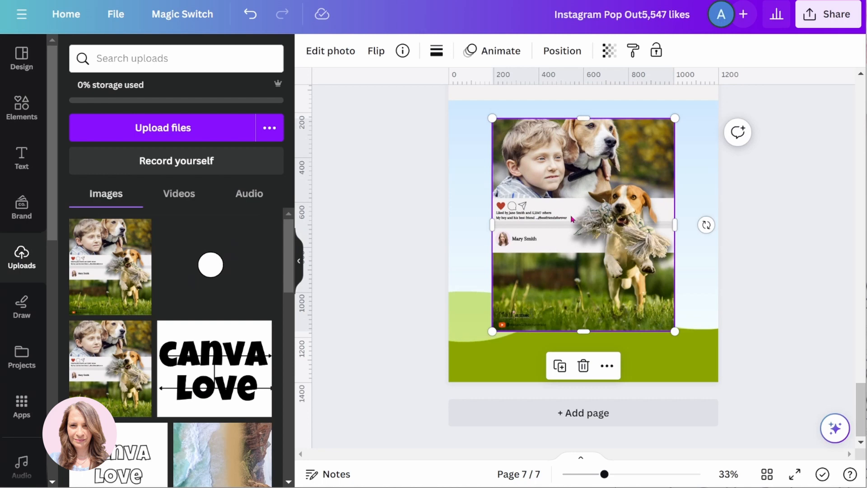
{"action": "left_click_drag", "start_coordinate": [571, 220], "coordinate": [566, 221]}
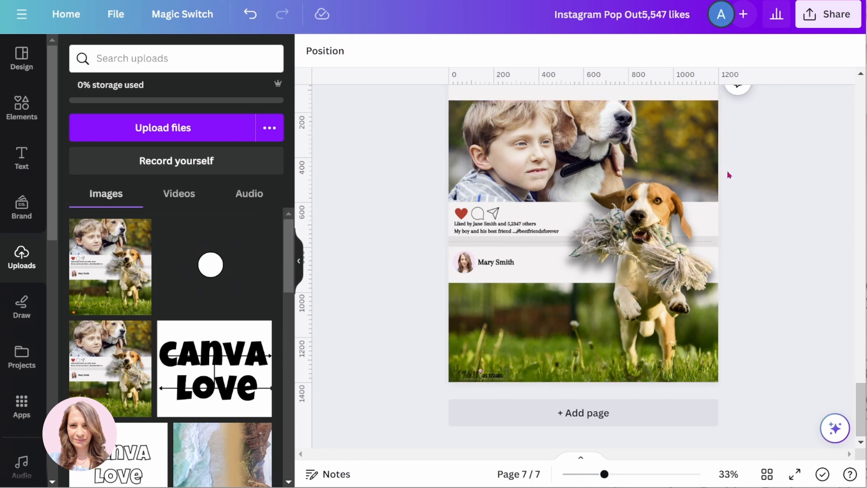
{"action": "scroll", "coordinate": [727, 174], "scroll_direction": "up", "scroll_amount": 2}
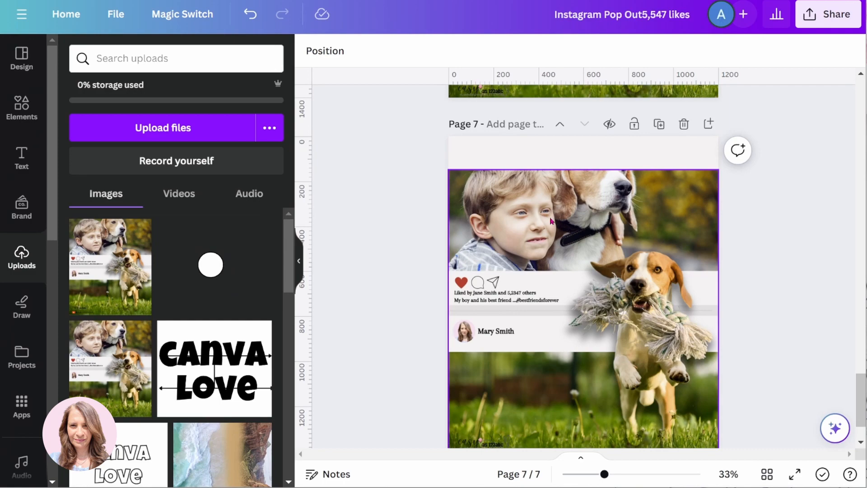
Step: Add the recently used photo of the boy and beagle to page 7 and enlarge it
{"action": "left_click", "coordinate": [22, 109]}
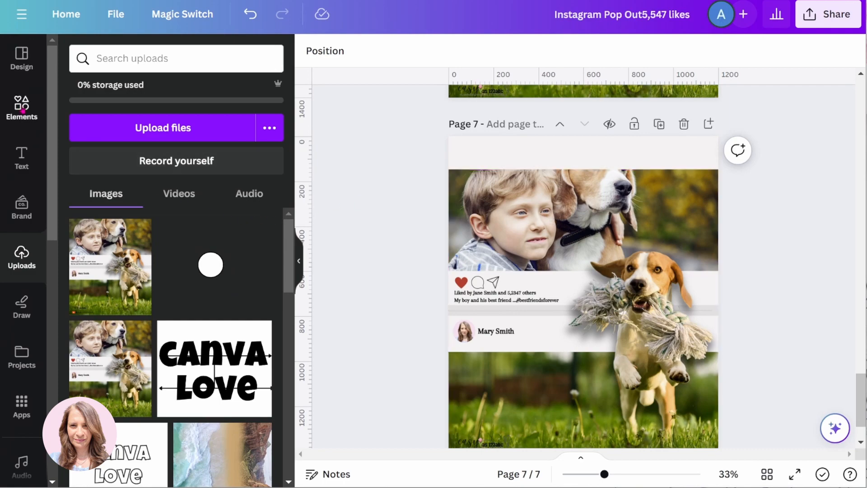
{"action": "left_click", "coordinate": [121, 133]}
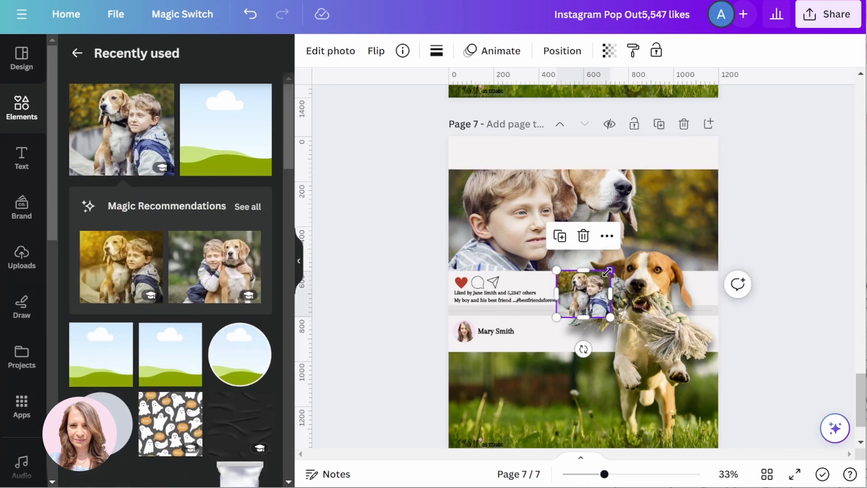
{"action": "left_click_drag", "start_coordinate": [607, 271], "coordinate": [715, 216]}
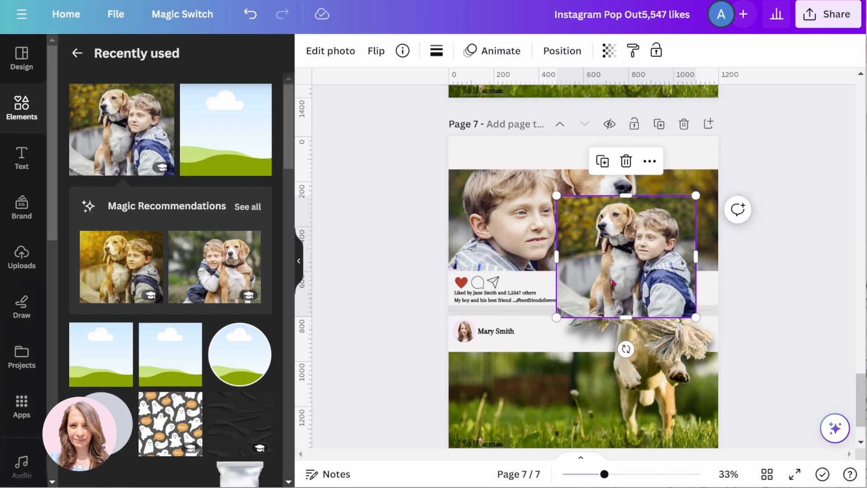
Step: Move the boy-and-beagle photo over the page's right edge and remove its background
{"action": "left_click_drag", "start_coordinate": [613, 282], "coordinate": [730, 248]}
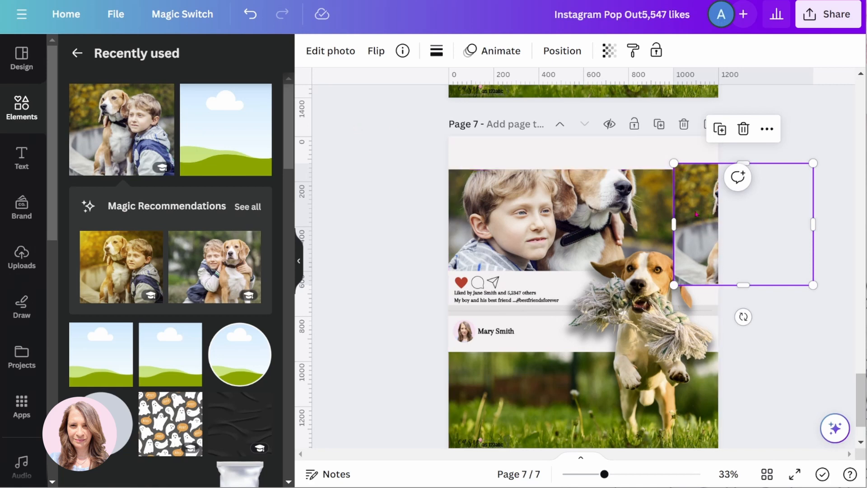
{"action": "left_click", "coordinate": [351, 55]}
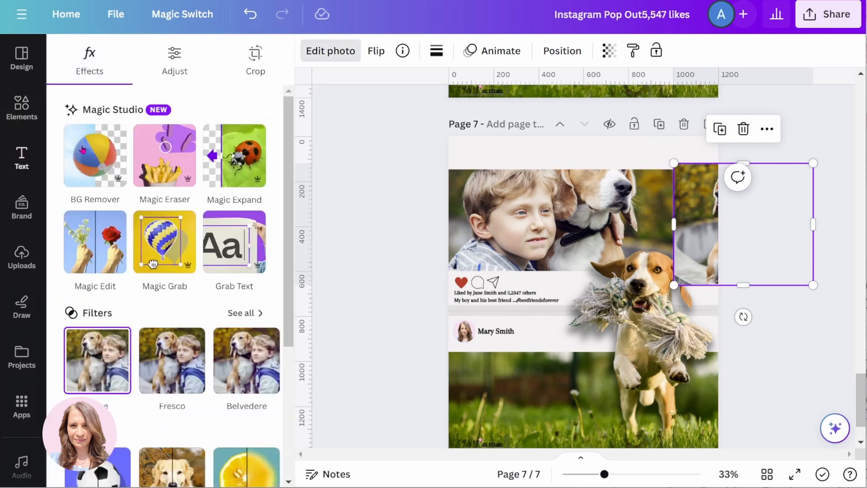
{"action": "left_click", "coordinate": [83, 150]}
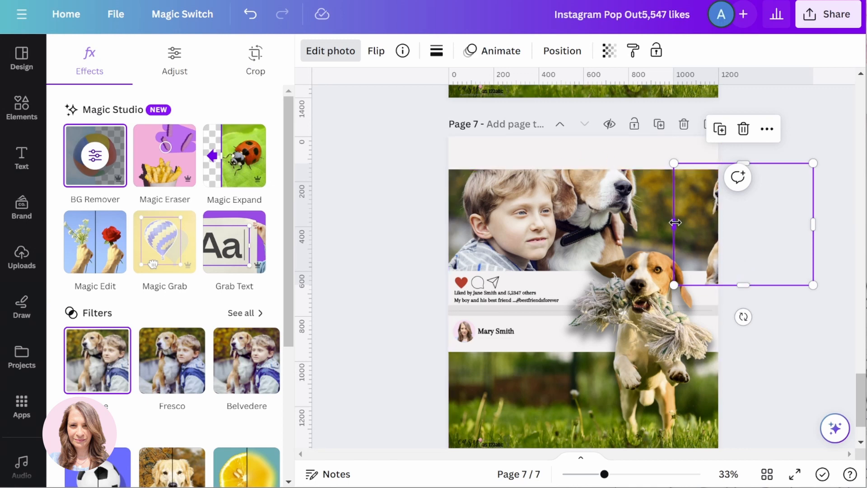
Step: Widen the boy-and-beagle cutout toward the page center and flip it horizontally
{"action": "left_click_drag", "start_coordinate": [675, 222], "coordinate": [563, 223]}
{"action": "mouse_move", "coordinate": [695, 284]}
{"action": "left_mouse_down"}
{"action": "mouse_move", "coordinate": [700, 220]}
{"action": "mouse_move", "coordinate": [699, 284]}
{"action": "left_mouse_up"}
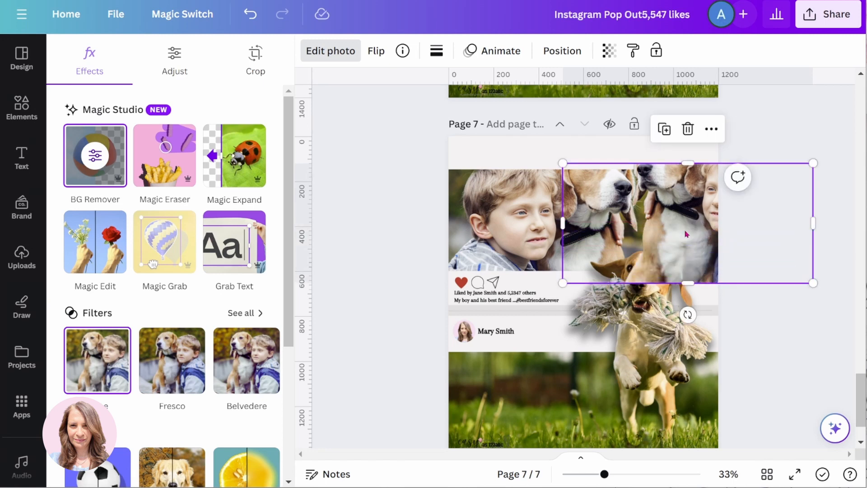
{"action": "left_click", "coordinate": [375, 51]}
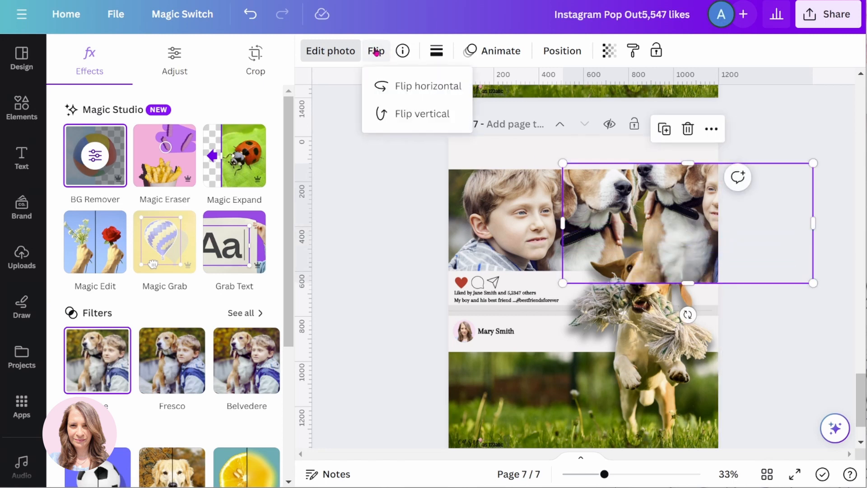
{"action": "left_click", "coordinate": [395, 85]}
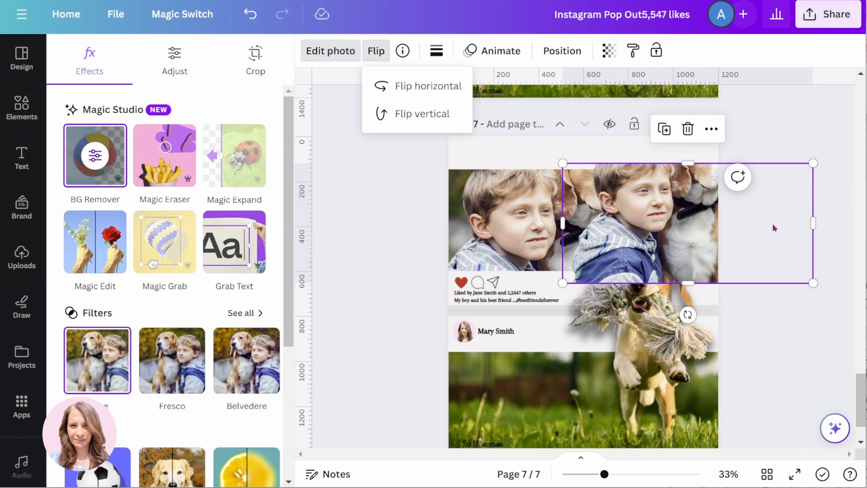
Step: Crop the cutout to a thin, page-wide strip showing only the tops of the heads, at the top of page 7
{"action": "left_click_drag", "start_coordinate": [708, 276], "coordinate": [630, 157]}
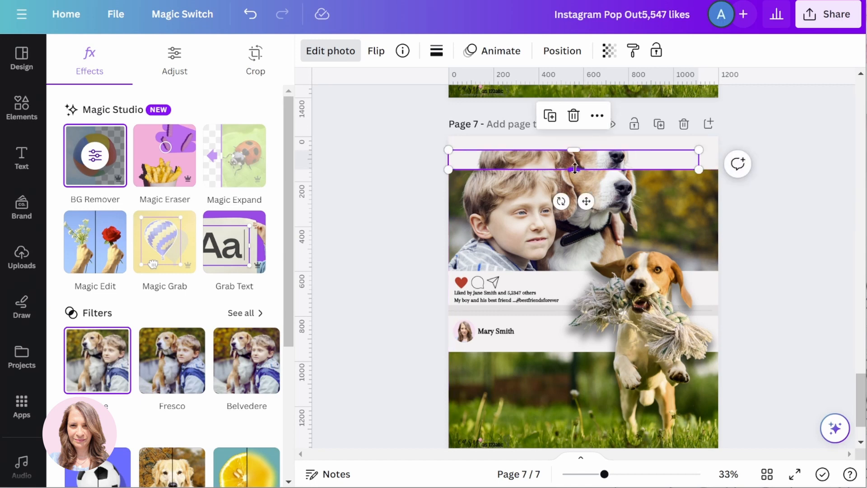
{"action": "left_click_drag", "start_coordinate": [573, 149], "coordinate": [574, 136]}
{"action": "left_click_drag", "start_coordinate": [582, 168], "coordinate": [582, 164]}
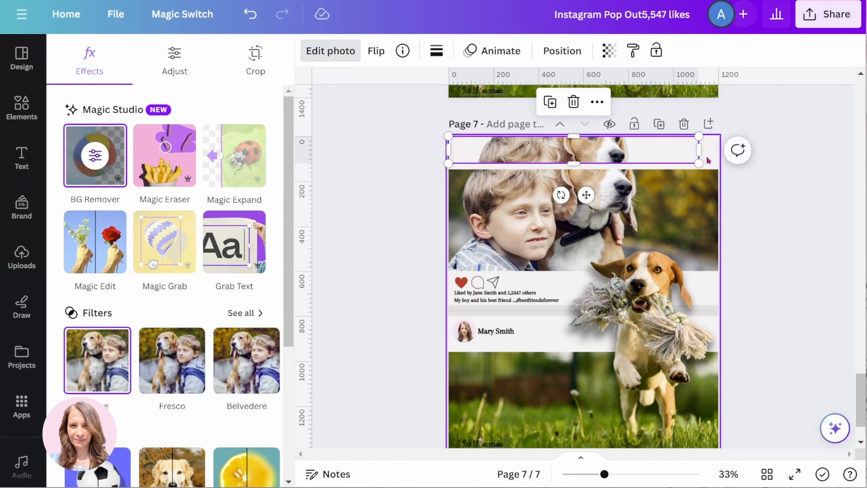
{"action": "left_click_drag", "start_coordinate": [701, 153], "coordinate": [718, 151]}
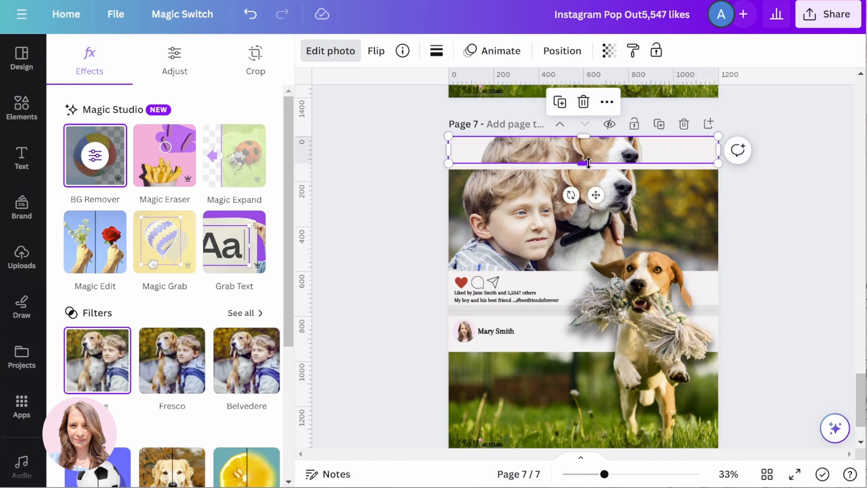
{"action": "left_click_drag", "start_coordinate": [583, 163], "coordinate": [585, 146]}
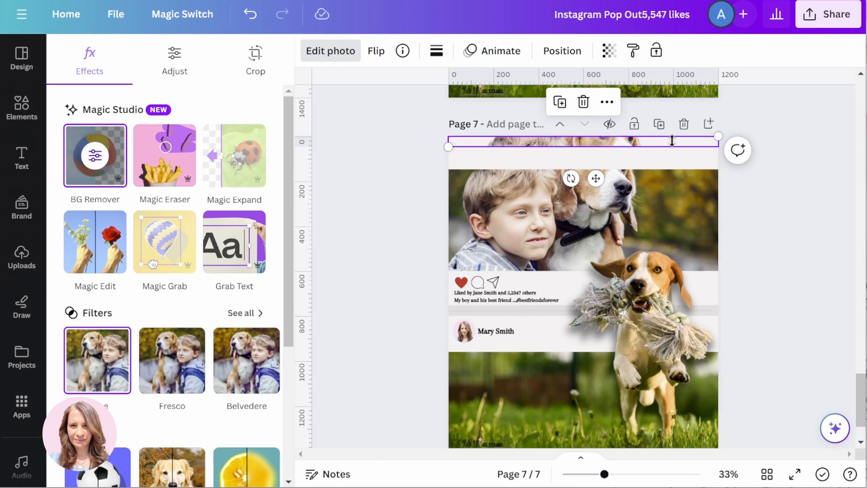
{"action": "left_click", "coordinate": [763, 176]}
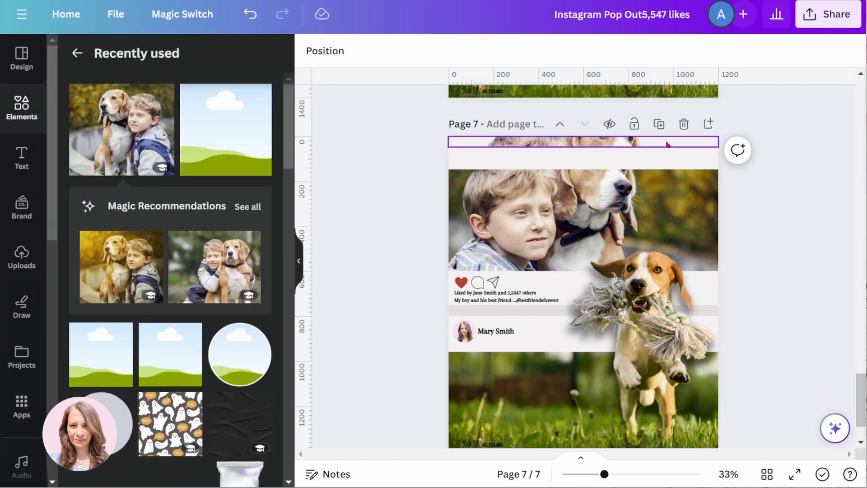
Step: Align the head strip with the boy and beagle in the post below and extend it to the page's right edge
{"action": "left_click_drag", "start_coordinate": [668, 144], "coordinate": [610, 155]}
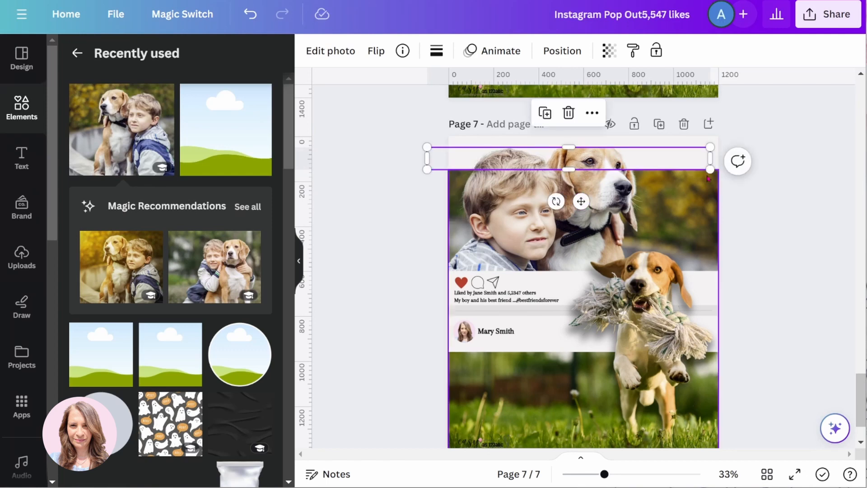
{"action": "left_click_drag", "start_coordinate": [712, 158], "coordinate": [738, 178]}
{"action": "left_click", "coordinate": [780, 227]}
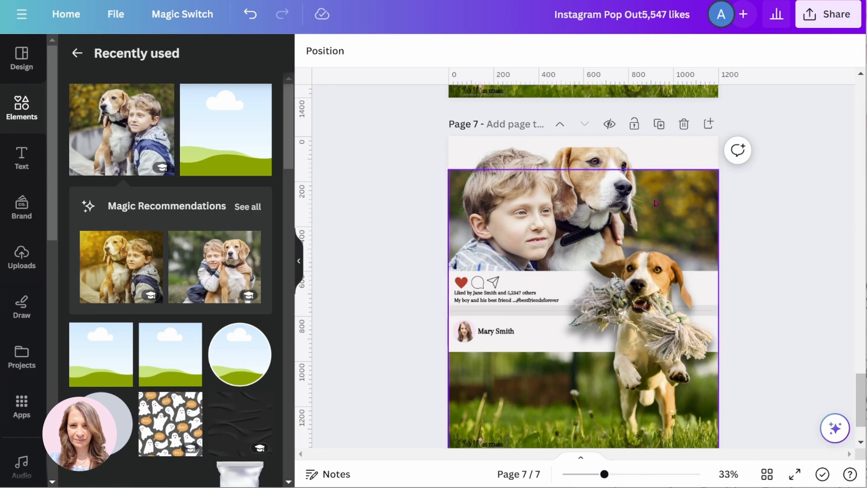
{"action": "left_click", "coordinate": [612, 157]}
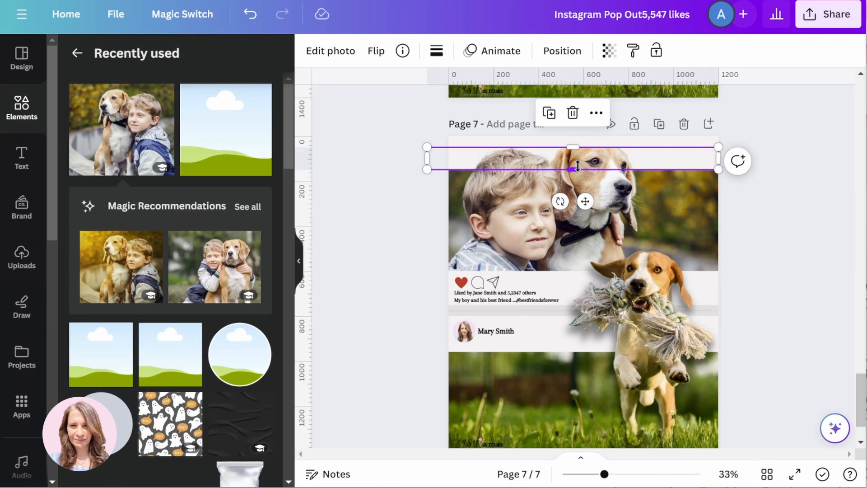
Step: Trim the head strip's lower edge and refit the strip against the post photo's upper edge and the page's right edge
{"action": "left_click_drag", "start_coordinate": [577, 166], "coordinate": [578, 164]}
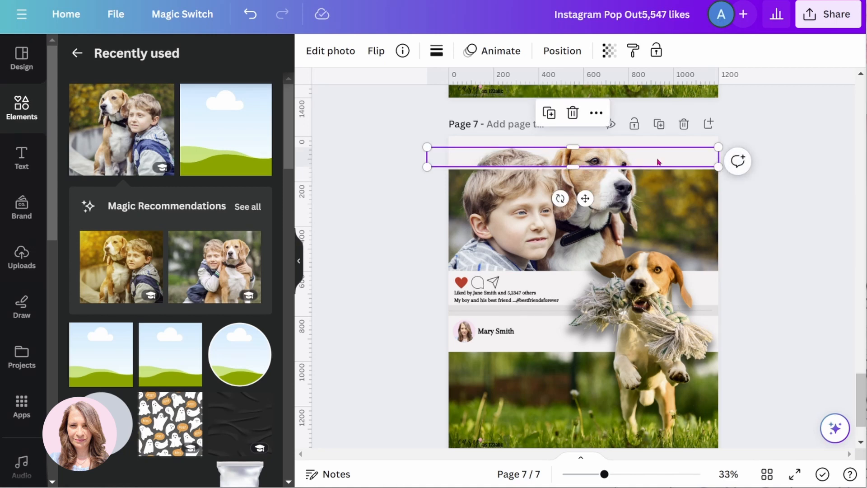
{"action": "left_click_drag", "start_coordinate": [658, 161], "coordinate": [652, 161]}
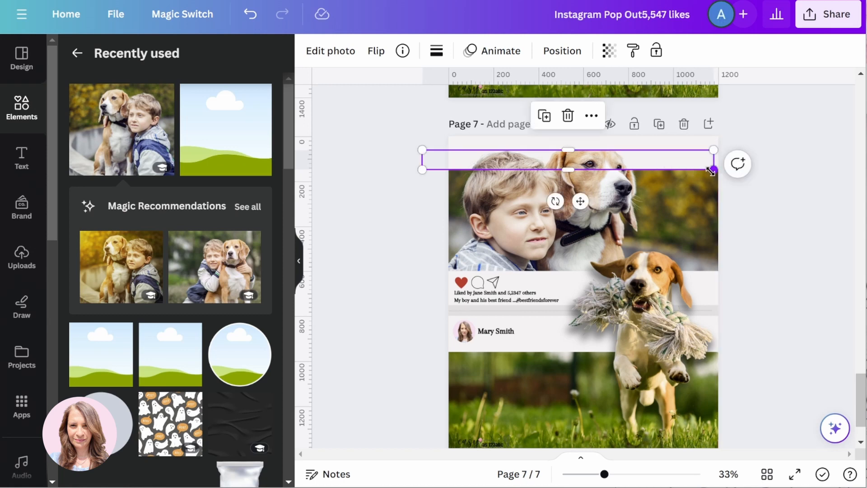
{"action": "left_click_drag", "start_coordinate": [713, 171], "coordinate": [718, 170]}
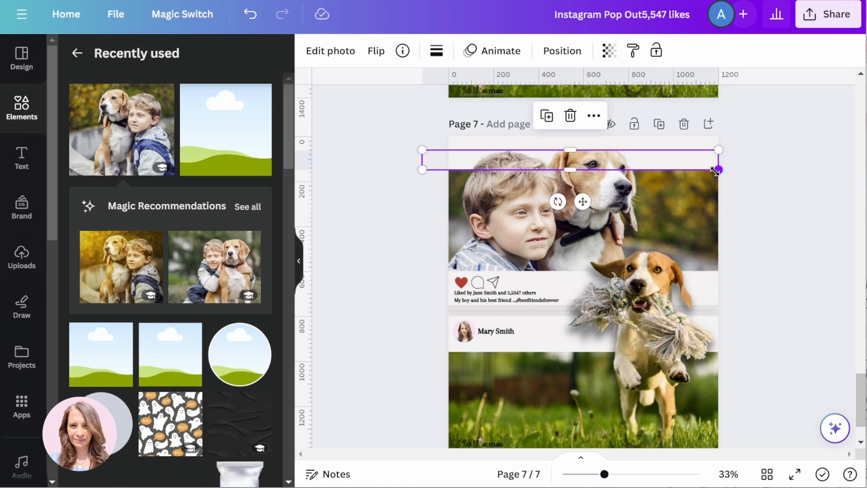
{"action": "left_click", "coordinate": [741, 195]}
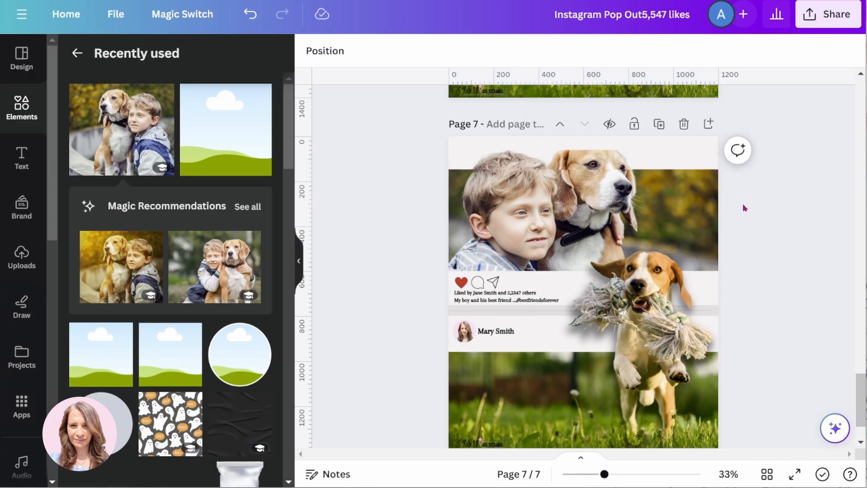
Step: Nudge the head strip slightly right, then trim its lower edge and lower it to line up with the heads in the post photo
{"action": "left_click", "coordinate": [698, 162]}
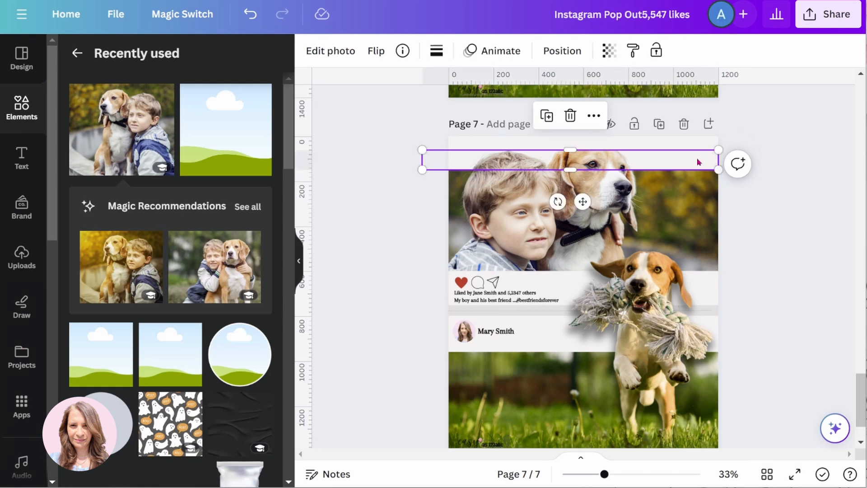
{"action": "left_click_drag", "start_coordinate": [698, 161], "coordinate": [699, 157]}
{"action": "left_click", "coordinate": [740, 202]}
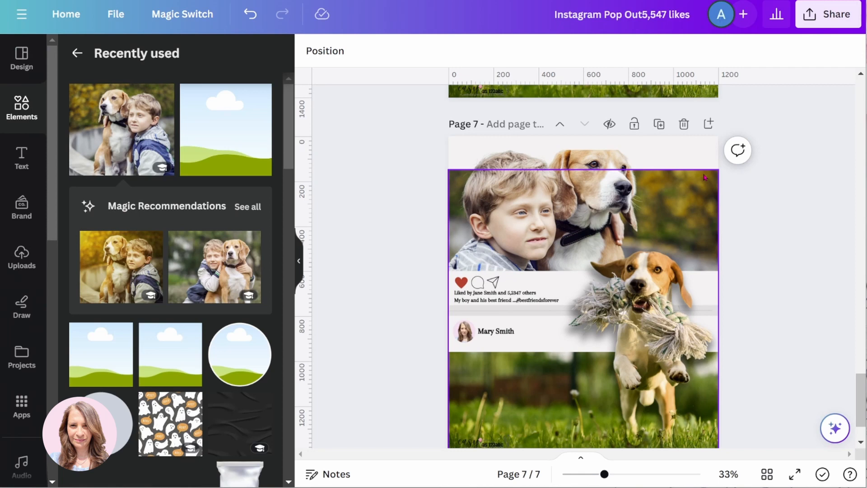
{"action": "left_click", "coordinate": [673, 160]}
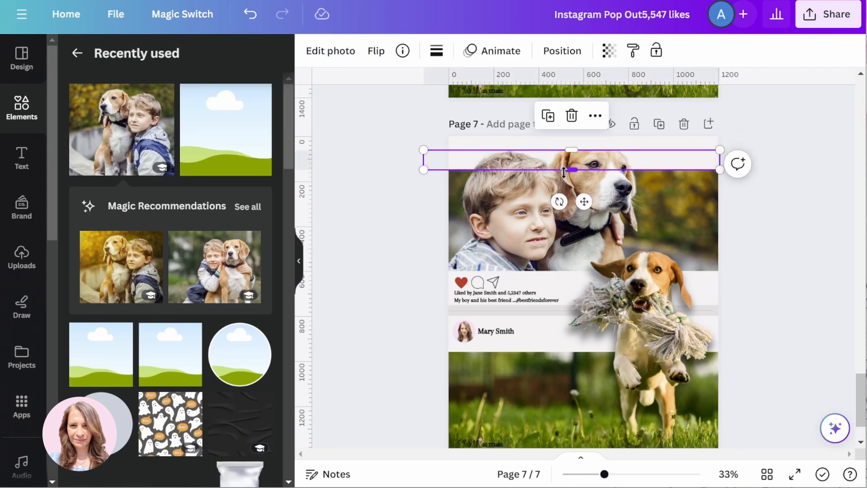
{"action": "left_click_drag", "start_coordinate": [569, 170], "coordinate": [571, 166]}
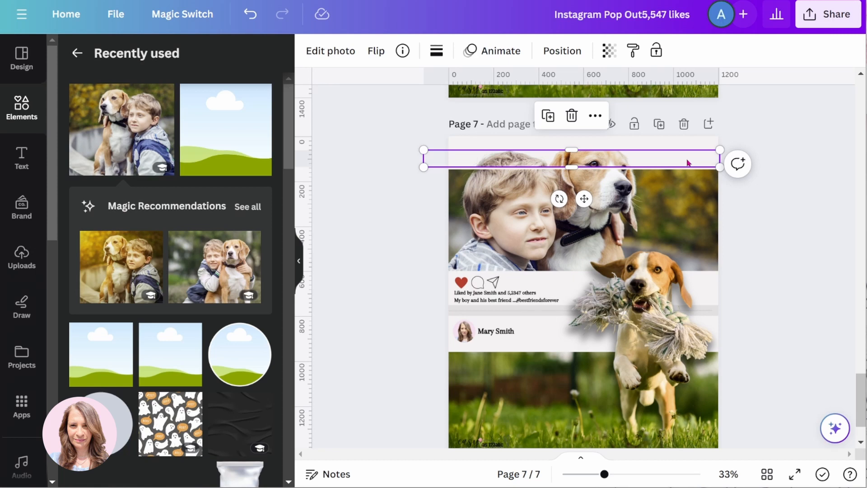
{"action": "left_click", "coordinate": [742, 189]}
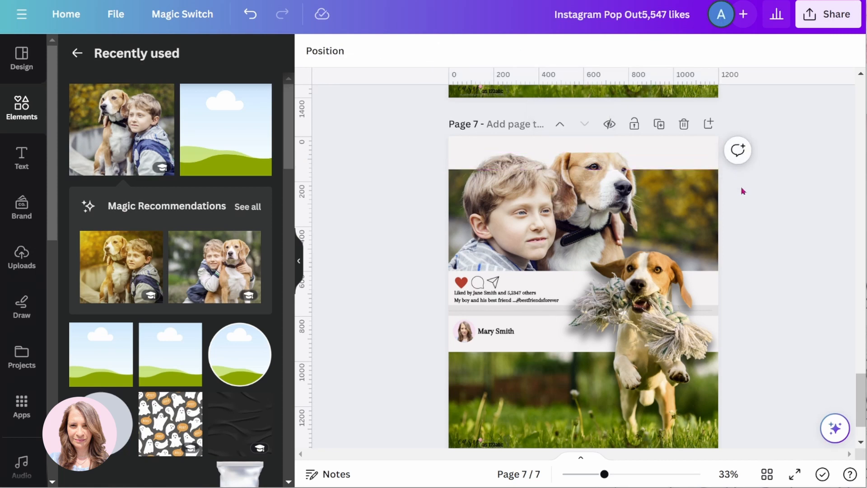
Step: Extend the head strip's crop upward to uncover the full tops of the boy's and beagle's heads
{"action": "left_click", "coordinate": [651, 162]}
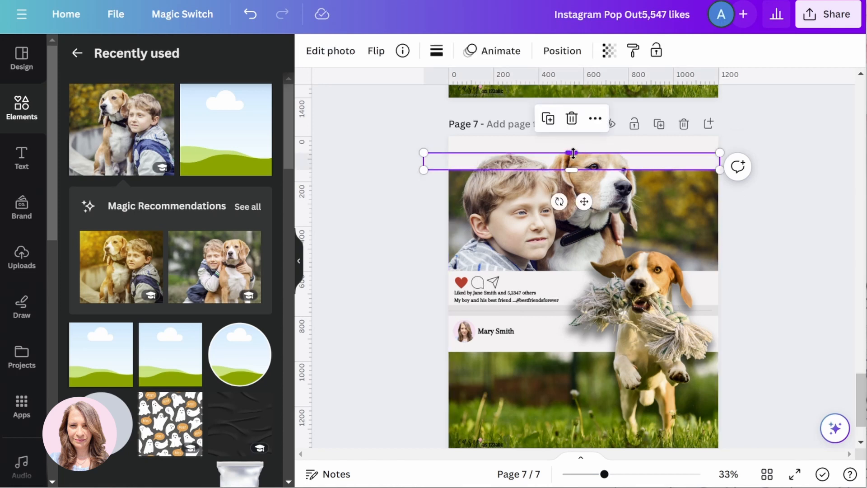
{"action": "left_click_drag", "start_coordinate": [573, 153], "coordinate": [570, 147]}
{"action": "left_click", "coordinate": [789, 387]}
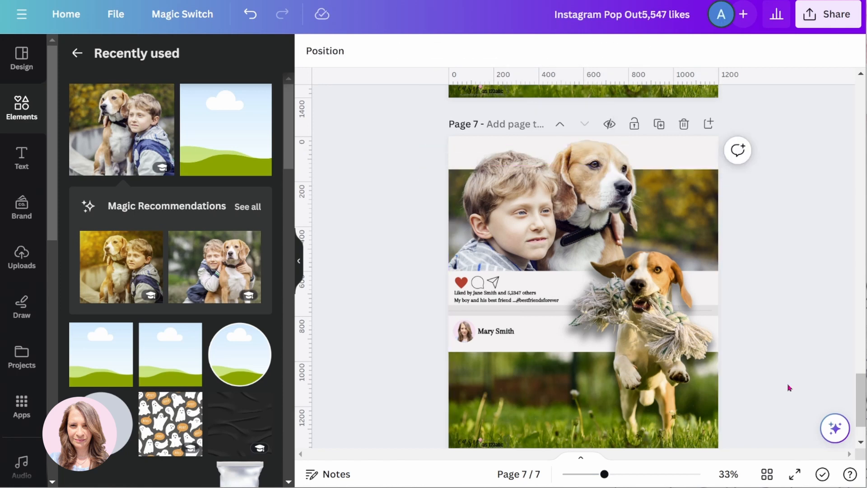